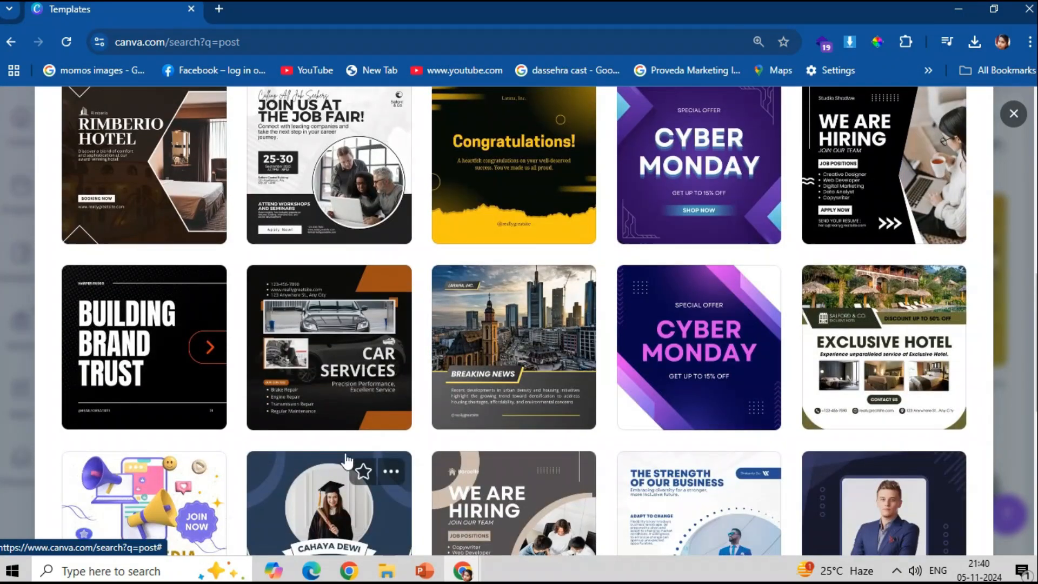
- Preview the Breaking News, black We Are Hiring and Exclusive Hotel post templates
click(508, 389)
scroll(275, 373, down, 10)
scroll(277, 381, down, 7)
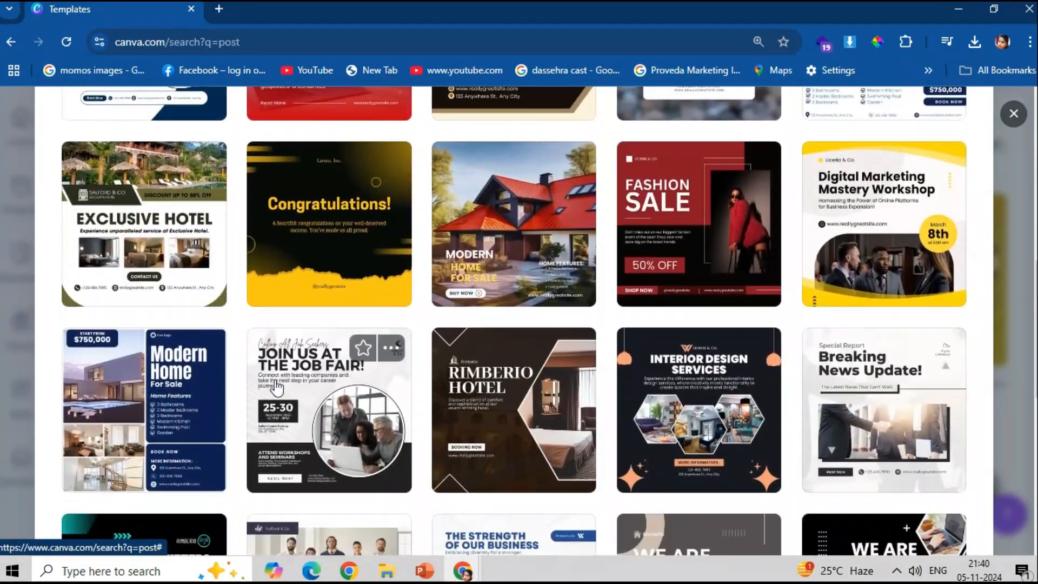
scroll(276, 412, down, 4)
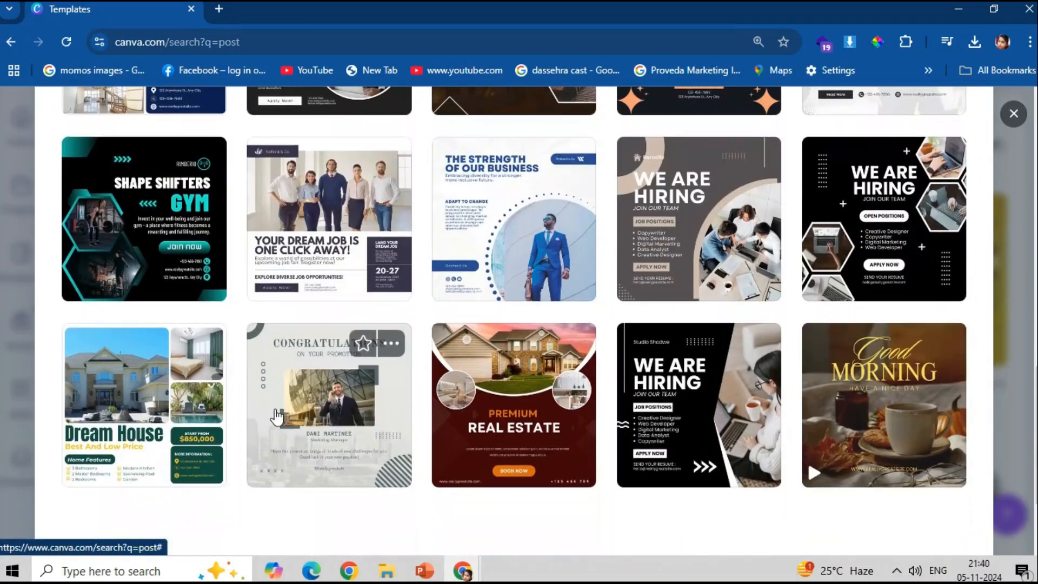
scroll(865, 281, up, 3)
click(905, 246)
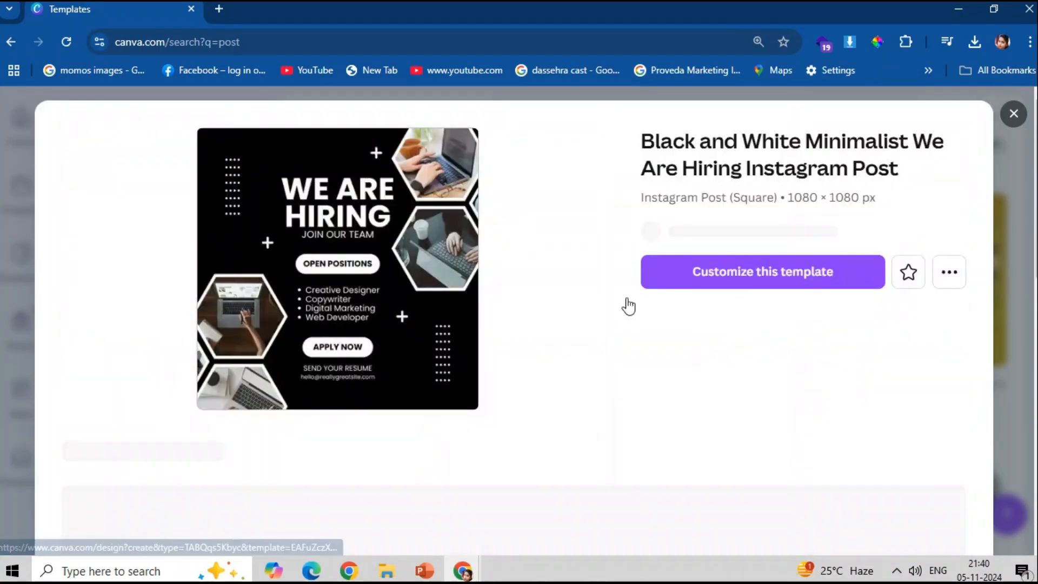
scroll(331, 420, down, 6)
- Preview the green Modern Home For Sale and Real Estate Instagram post templates
scroll(115, 397, down, 5)
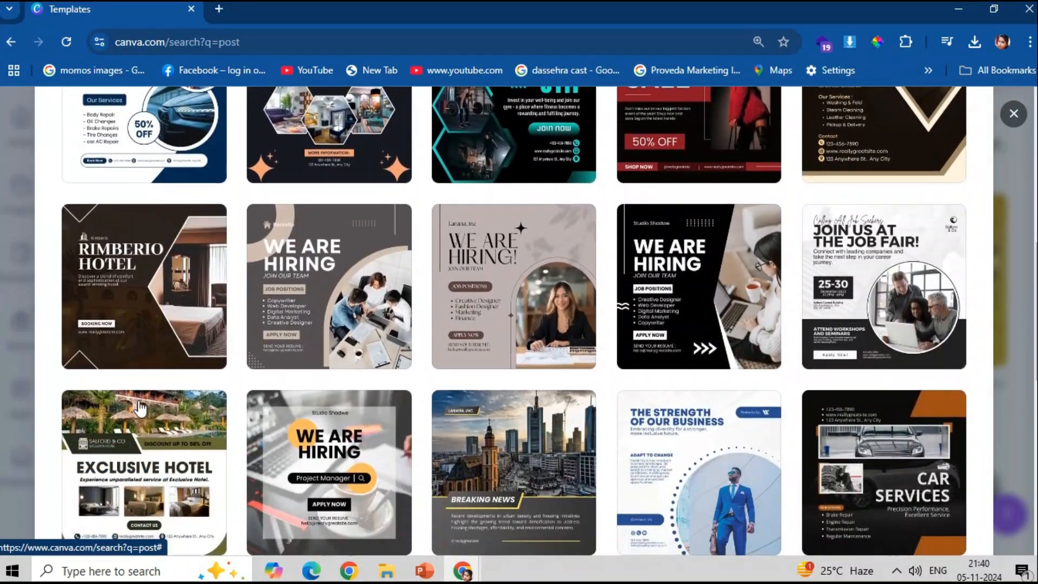
click(115, 398)
scroll(356, 336, down, 10)
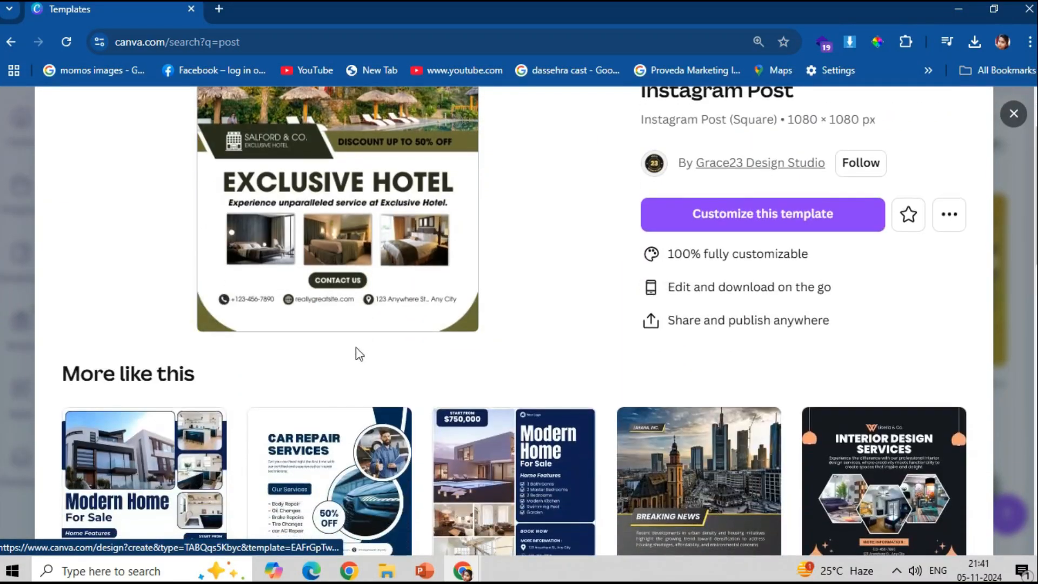
scroll(356, 352, down, 5)
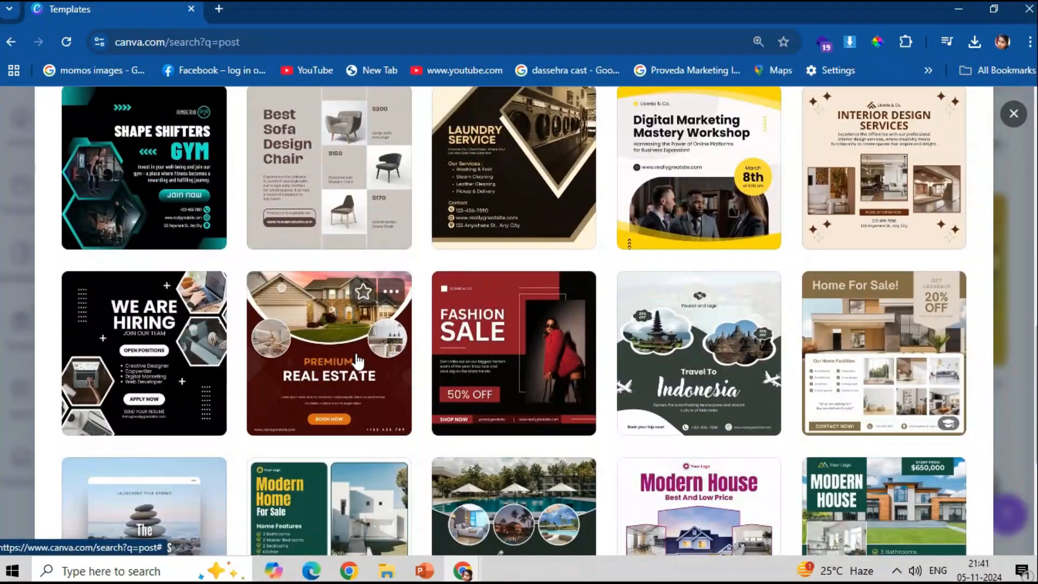
scroll(376, 380, up, 9)
scroll(375, 380, up, 7)
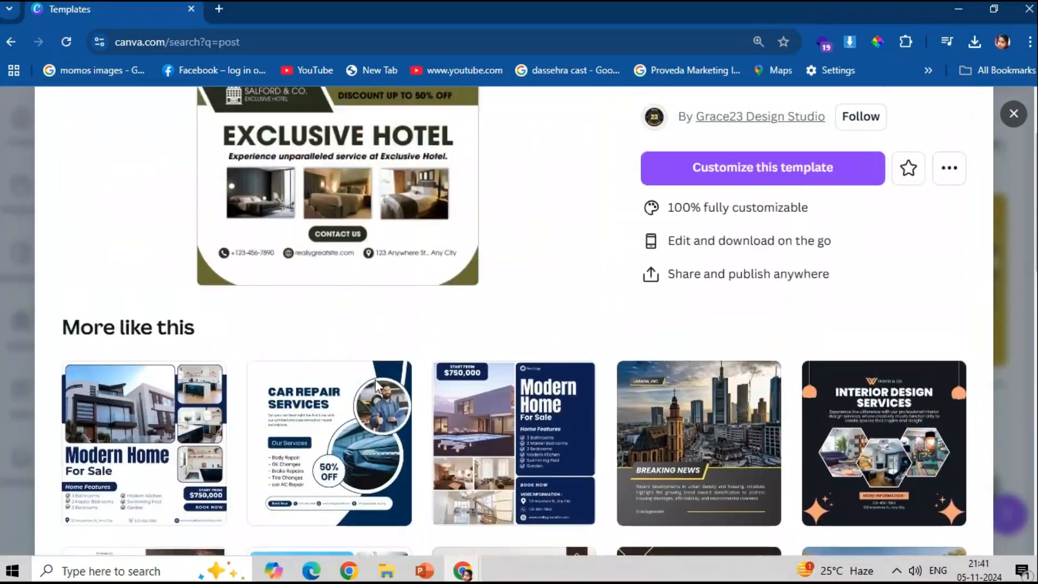
scroll(359, 403, down, 2)
scroll(584, 476, down, 10)
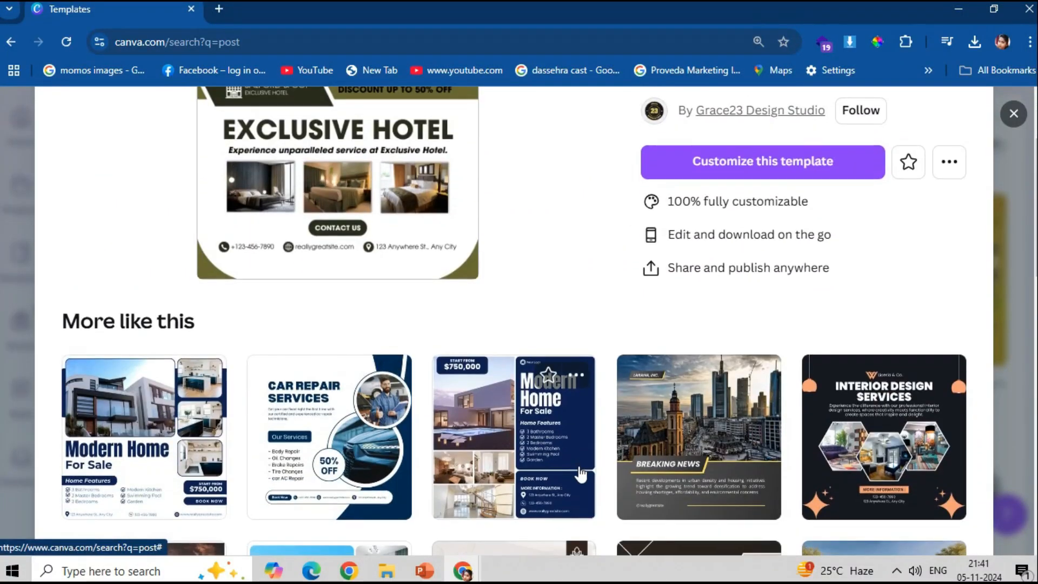
scroll(587, 488, down, 3)
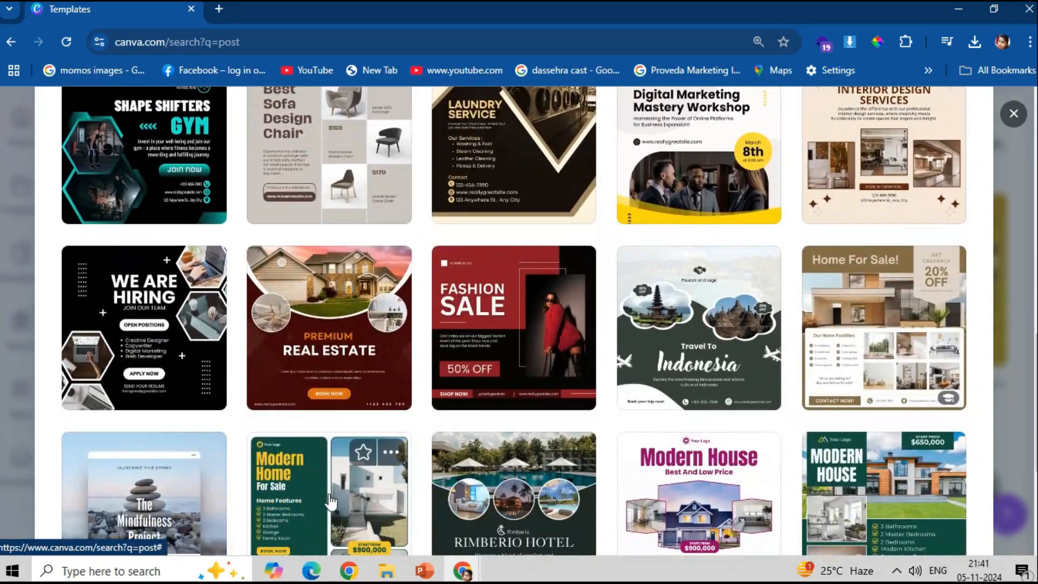
click(332, 500)
scroll(333, 501, down, 2)
scroll(510, 524, down, 8)
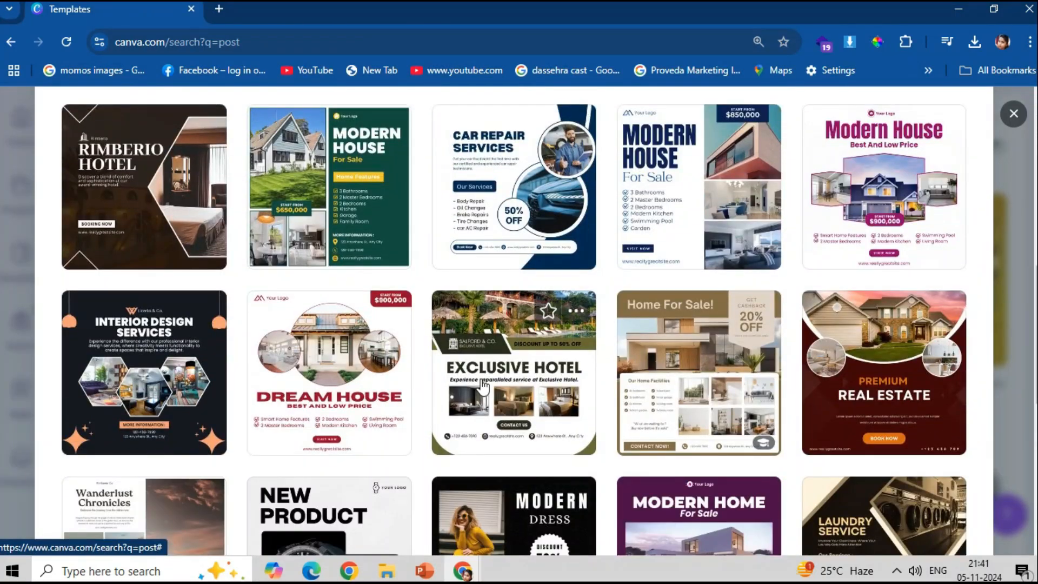
scroll(674, 373, down, 8)
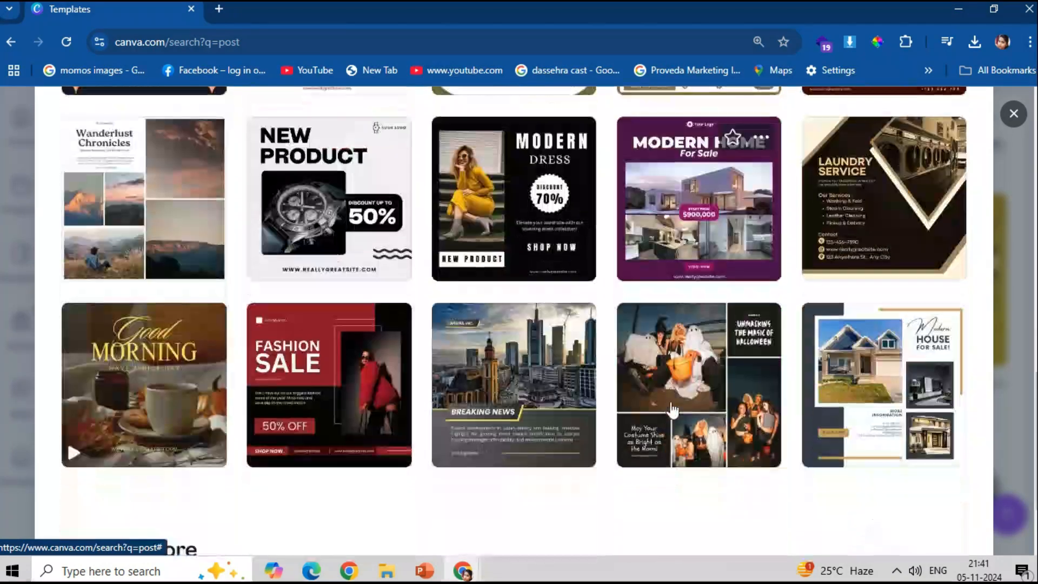
- Close the current preview and open another template from the 'post' results
scroll(669, 413, down, 1)
click(811, 289)
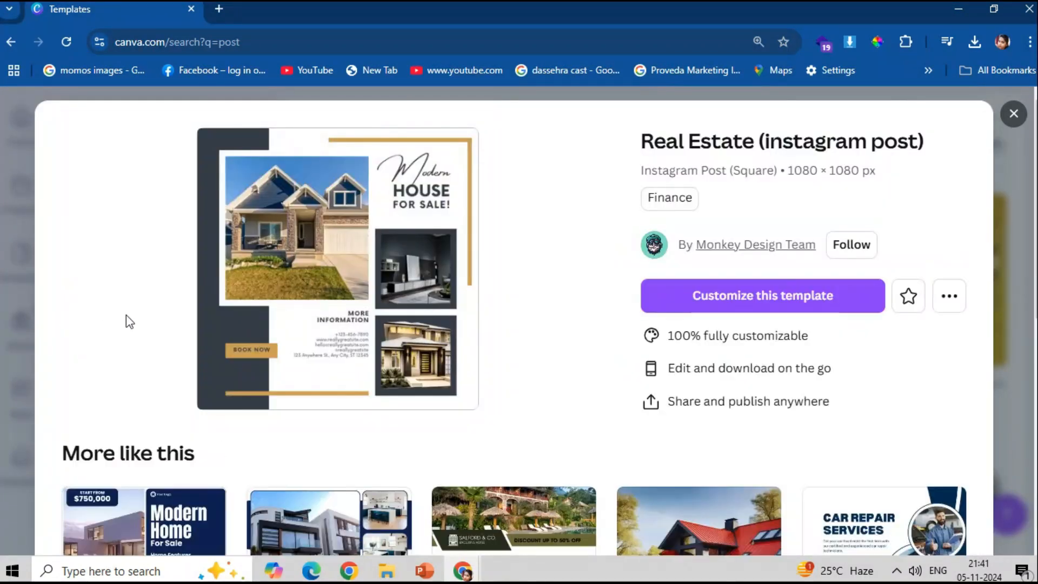
scroll(468, 431, down, 2)
scroll(466, 432, up, 1)
scroll(466, 435, down, 4)
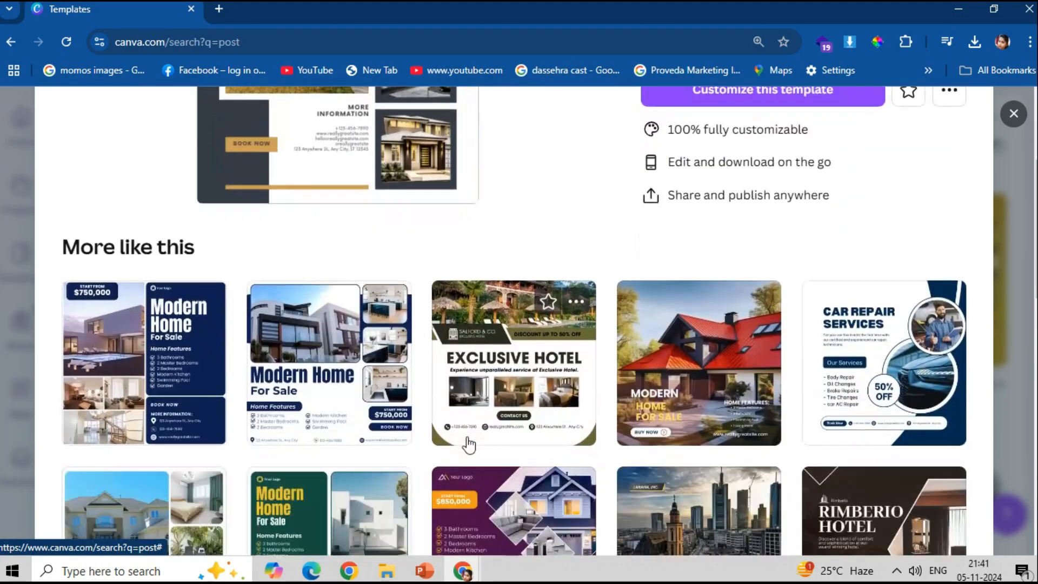
scroll(466, 436, down, 1)
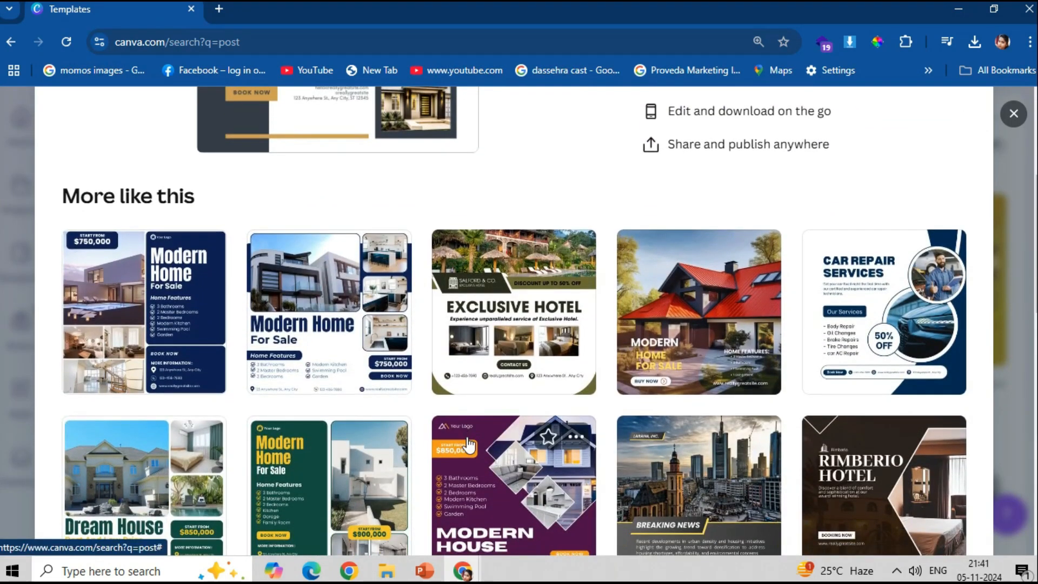
scroll(428, 467, down, 2)
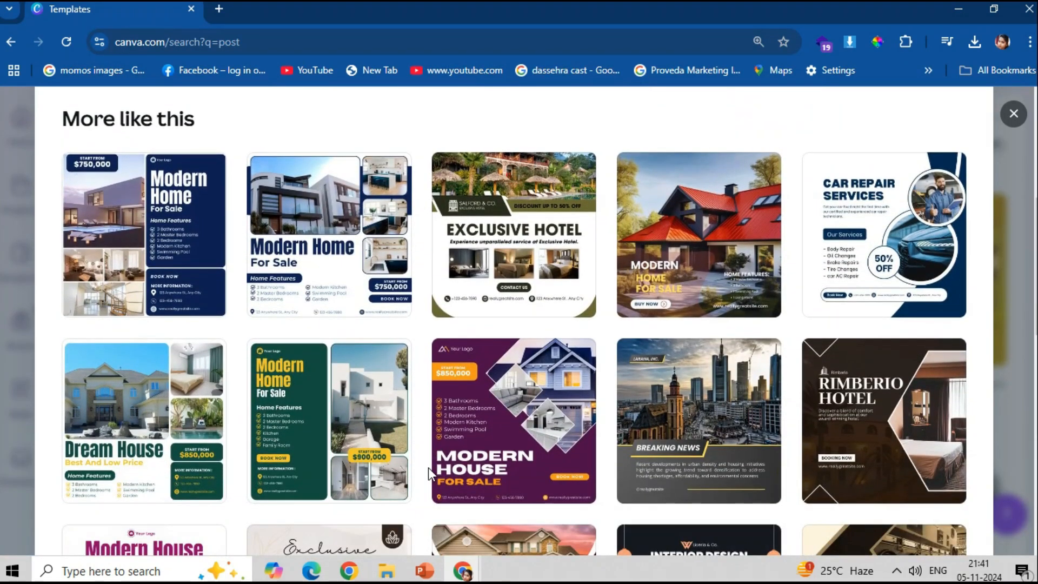
scroll(428, 467, down, 10)
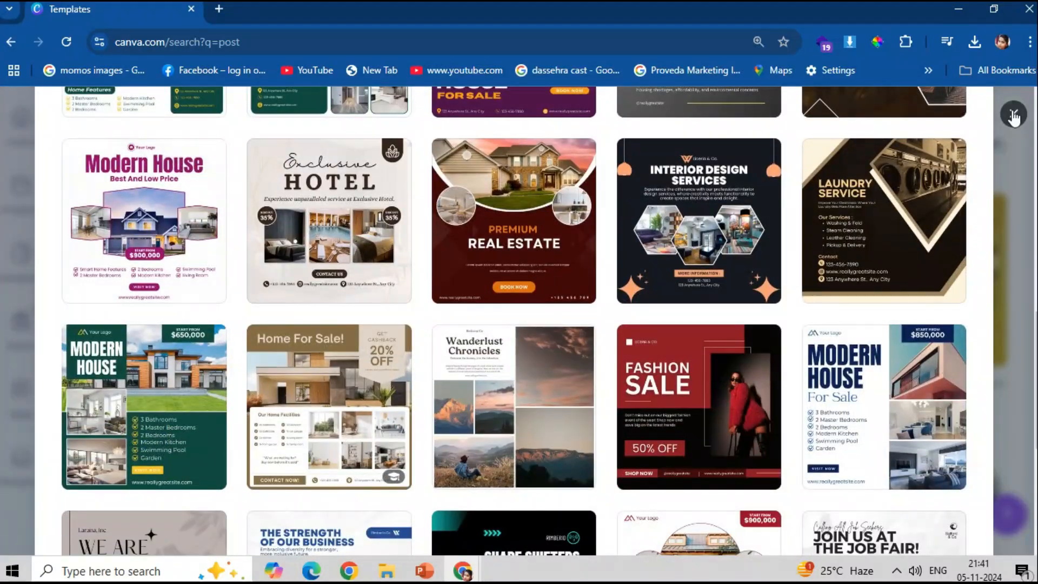
click(1014, 115)
scroll(705, 262, down, 5)
click(705, 262)
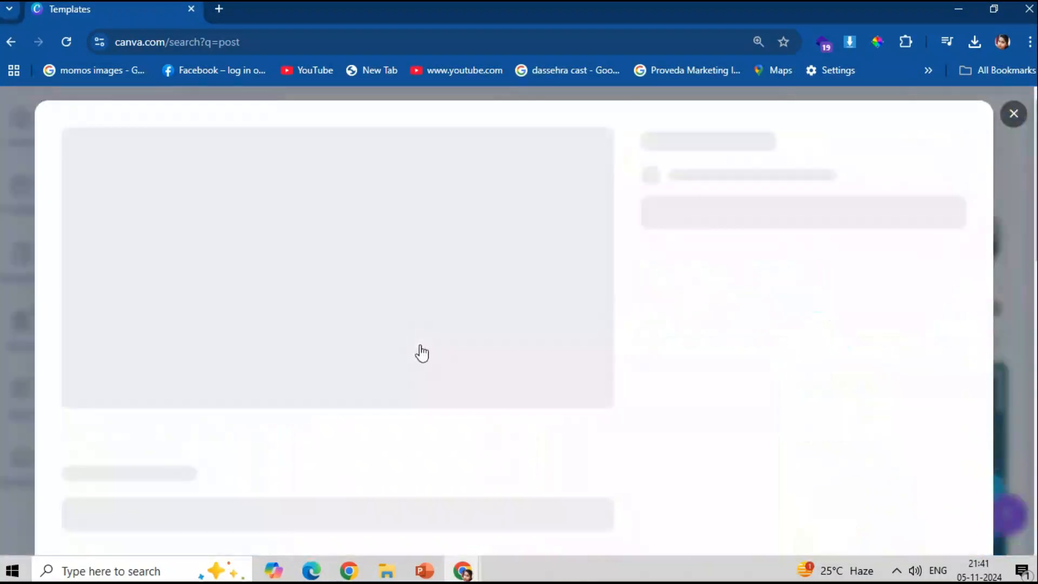
scroll(429, 394, down, 2)
- Search for 'post new' and preview the New Arrival Sale template
click(1014, 114)
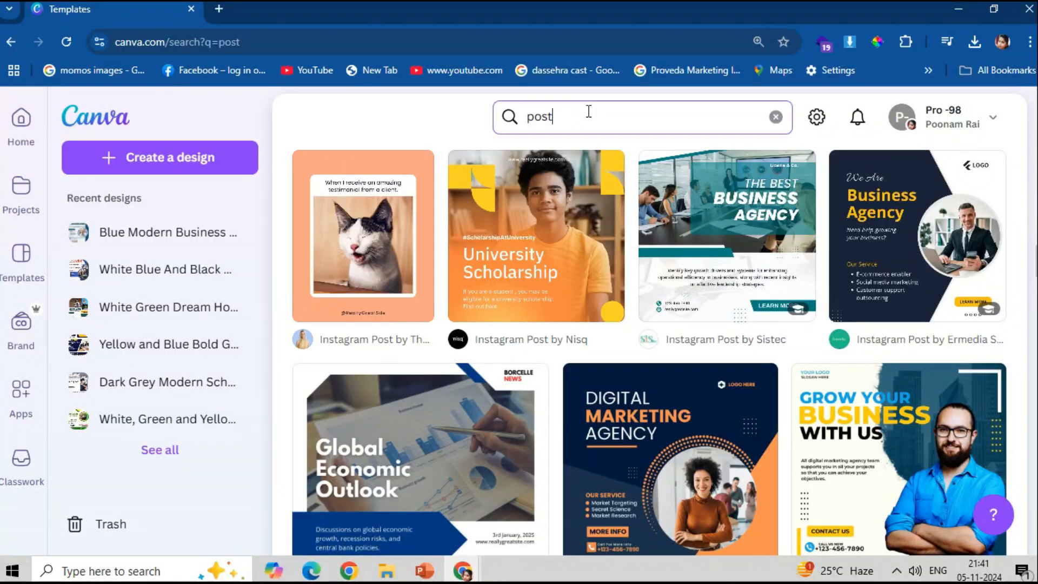
text(new)
key(Return)
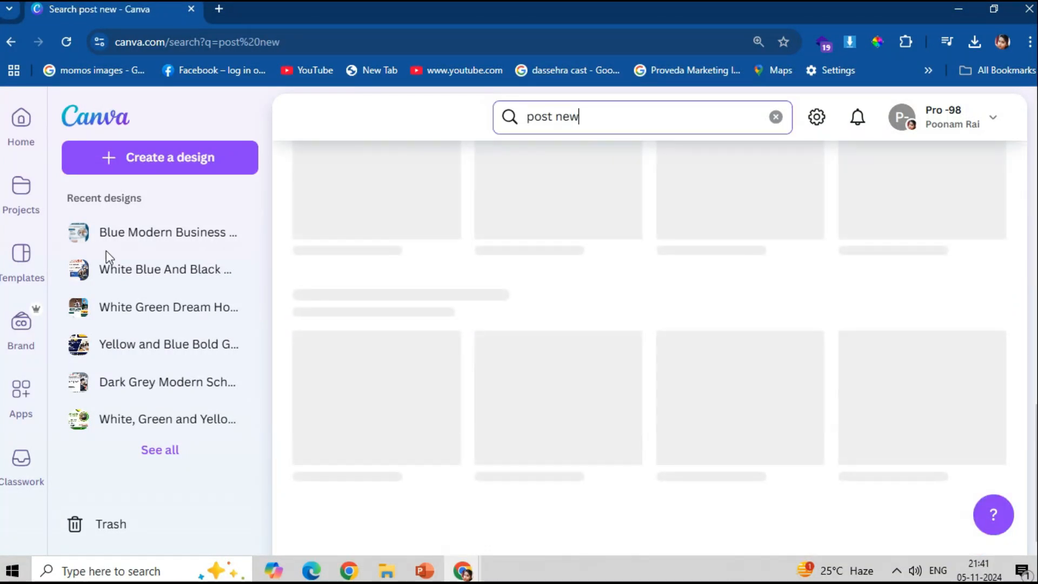
scroll(662, 416, down, 3)
scroll(662, 416, down, 20)
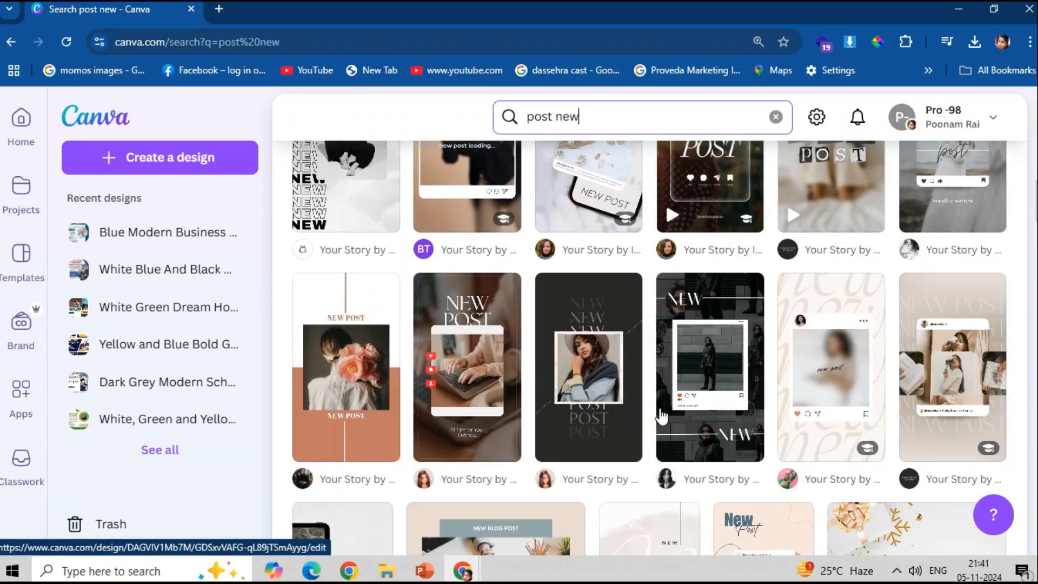
scroll(662, 417, down, 15)
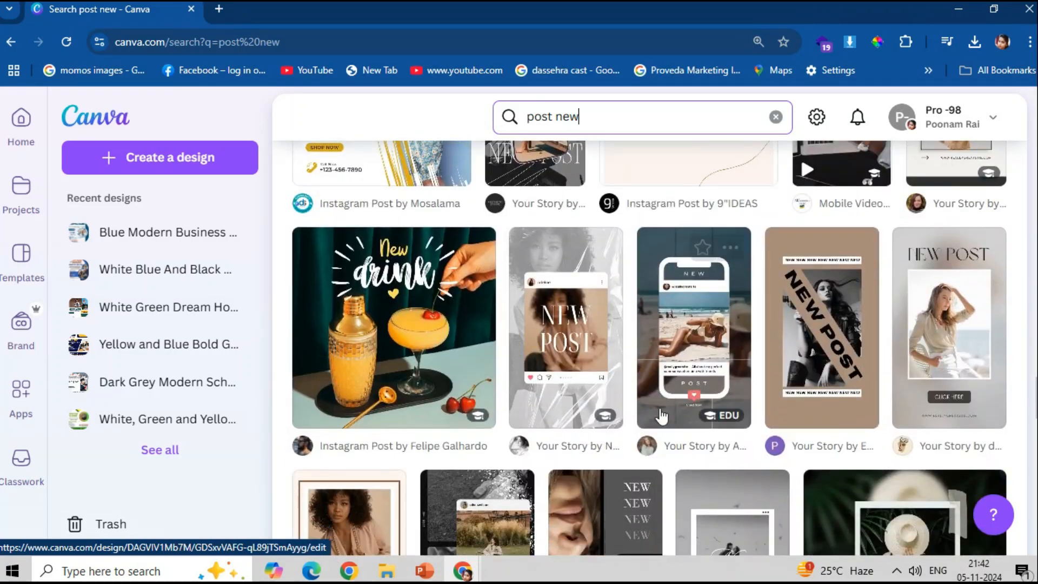
scroll(661, 417, up, 3)
click(387, 254)
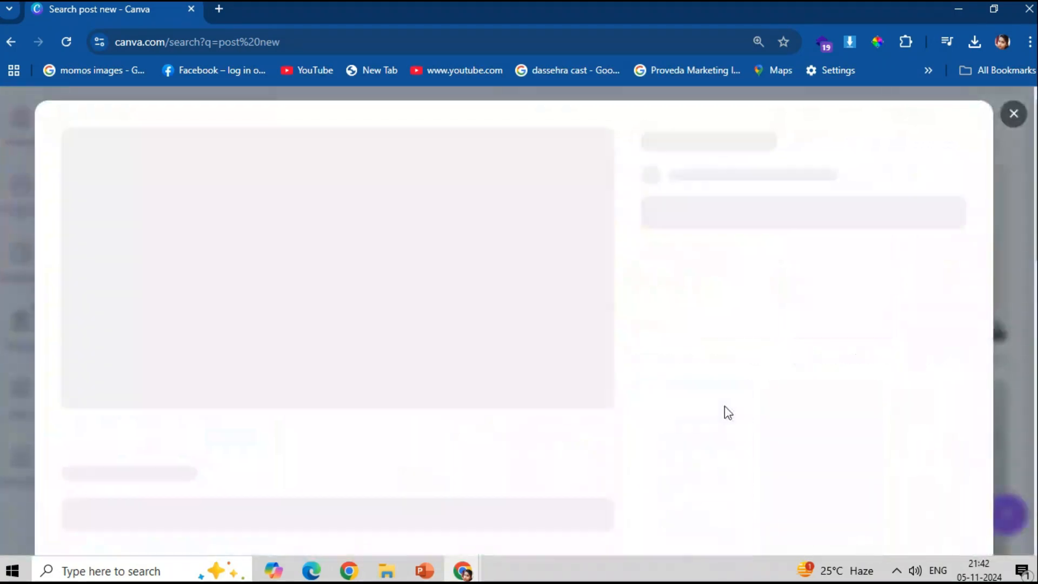
- Close the New Arrival preview and change the search back to just 'post'
scroll(699, 425, down, 8)
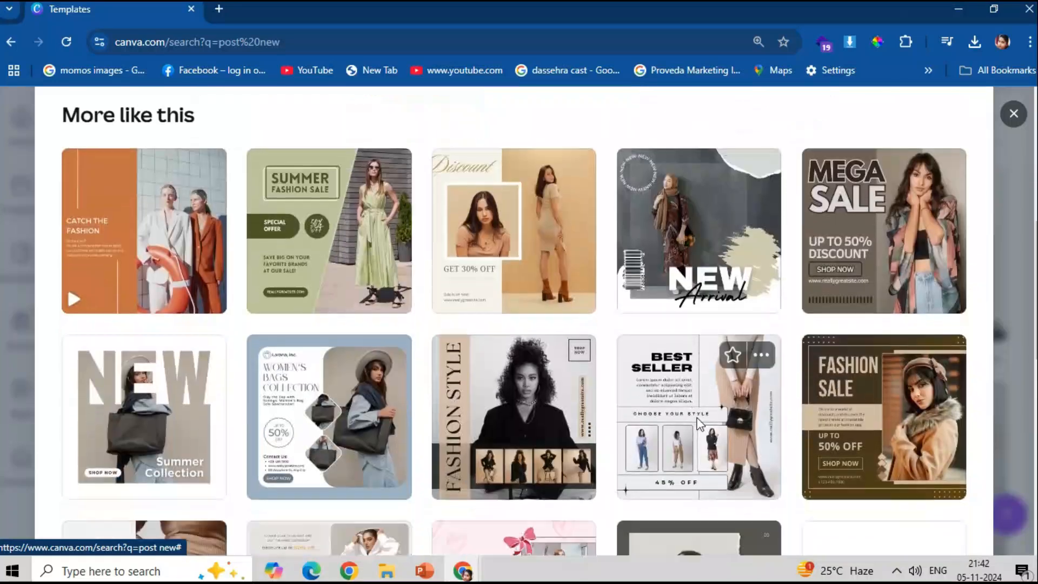
scroll(697, 427, up, 8)
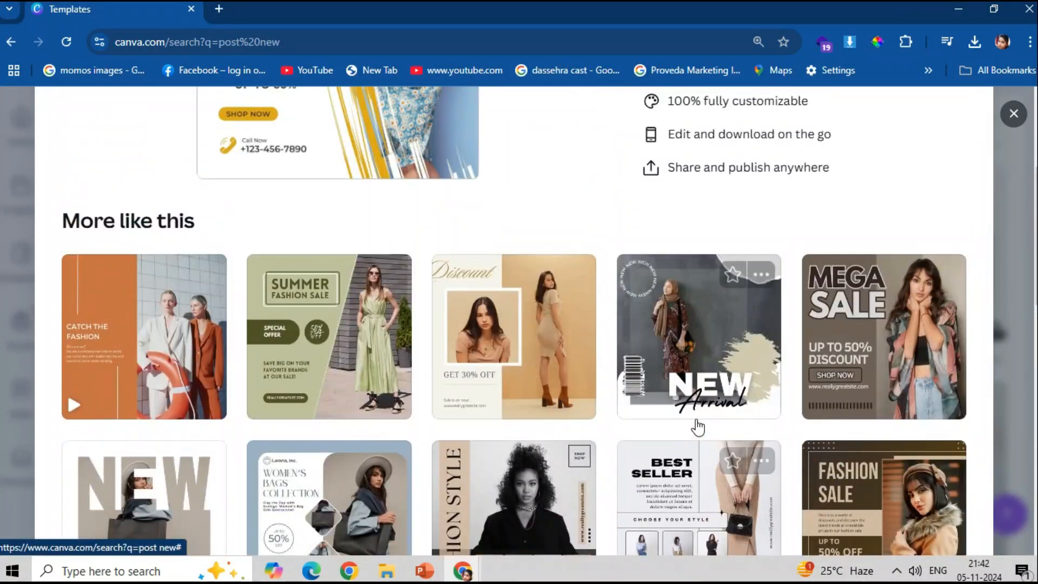
scroll(702, 420, up, 2)
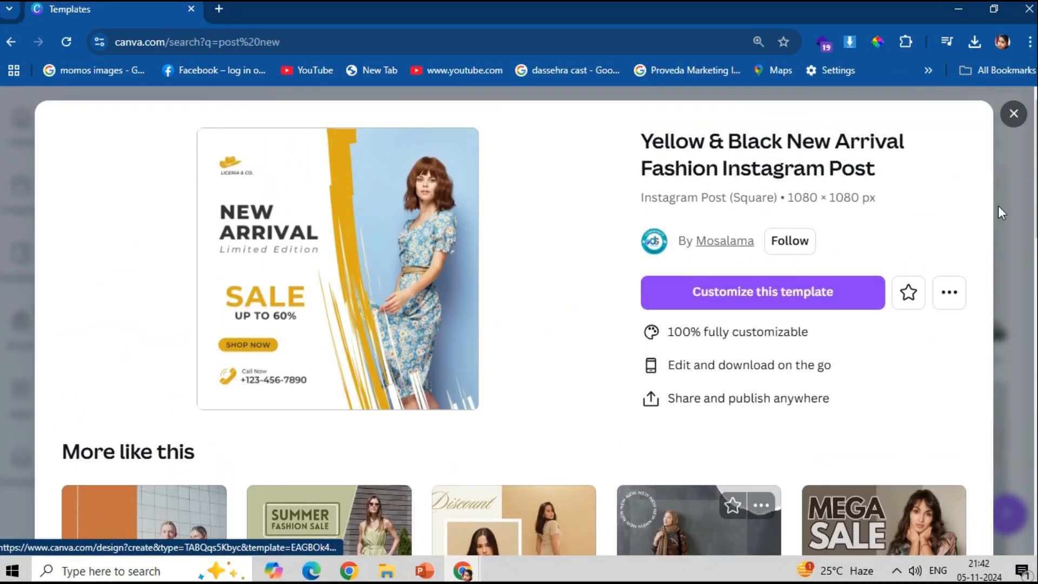
click(1014, 114)
drag(568, 120, 557, 119)
key(BackSpace)
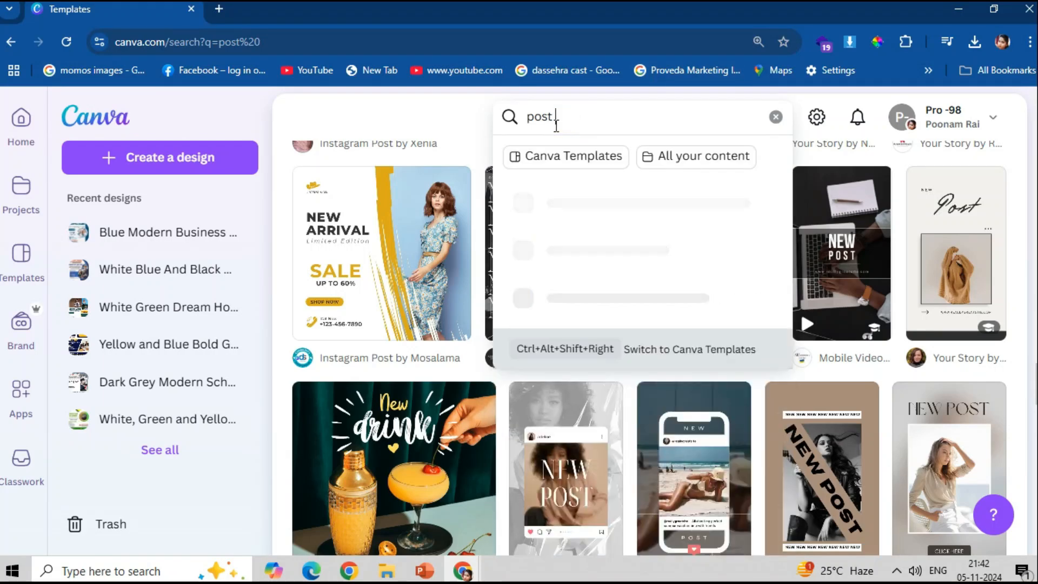
key(Return)
scroll(727, 422, down, 20)
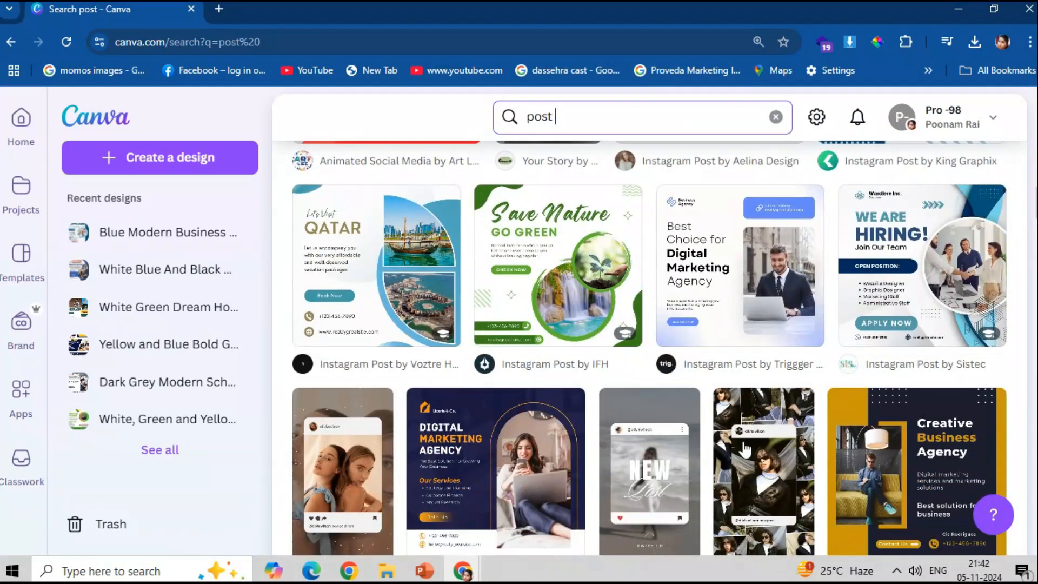
scroll(745, 449, down, 1)
- Preview the green Save Nature template, then view the Agriculture template's details
click(540, 248)
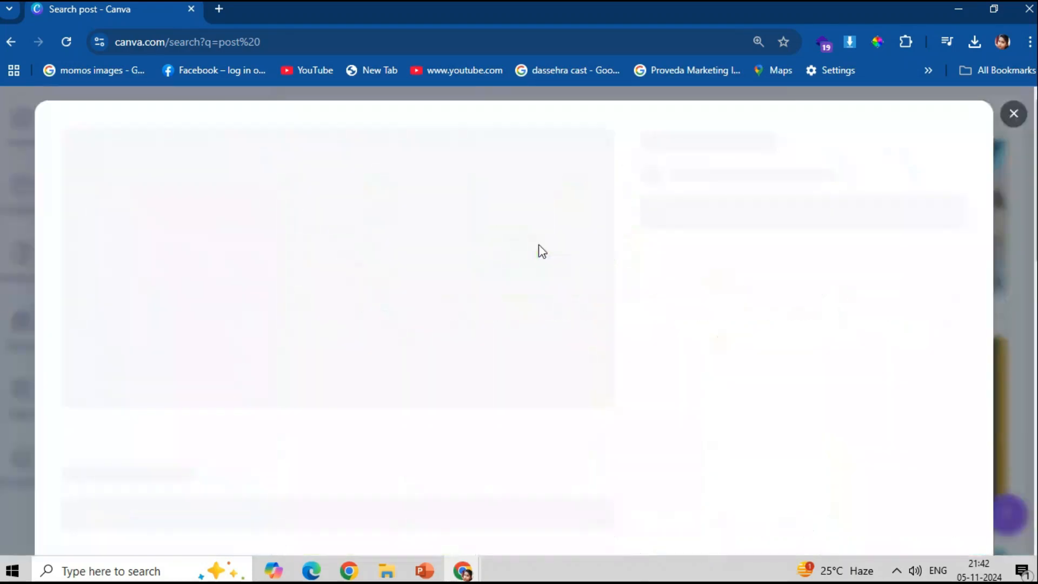
scroll(573, 309, down, 6)
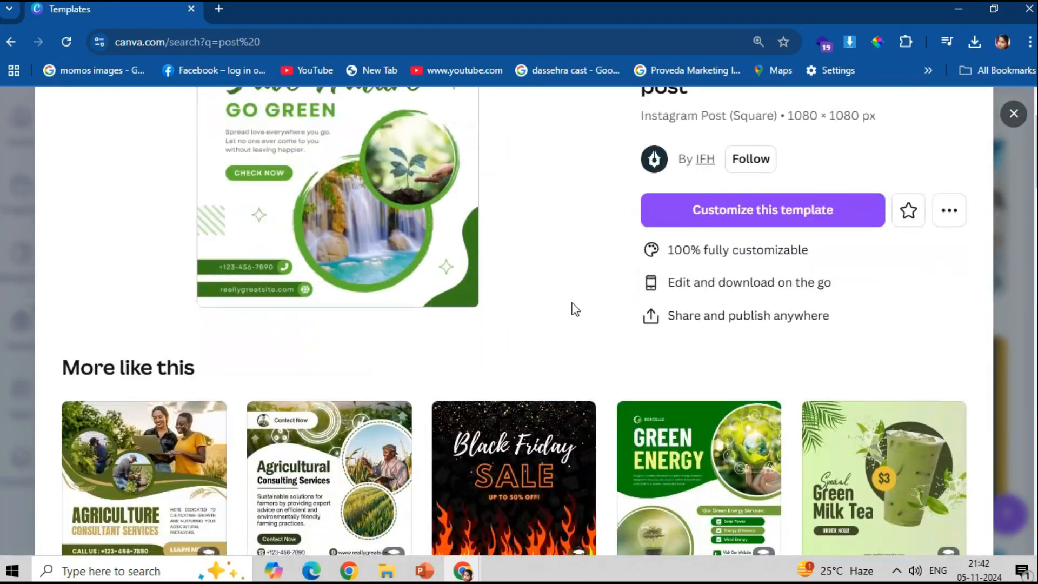
scroll(574, 311, down, 12)
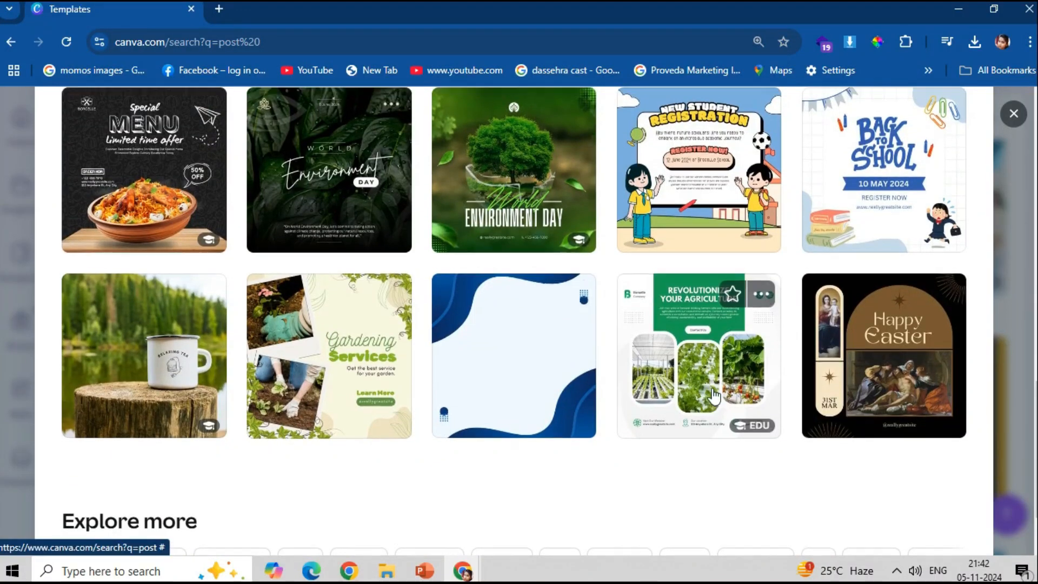
scroll(574, 311, up, 3)
scroll(509, 481, up, 10)
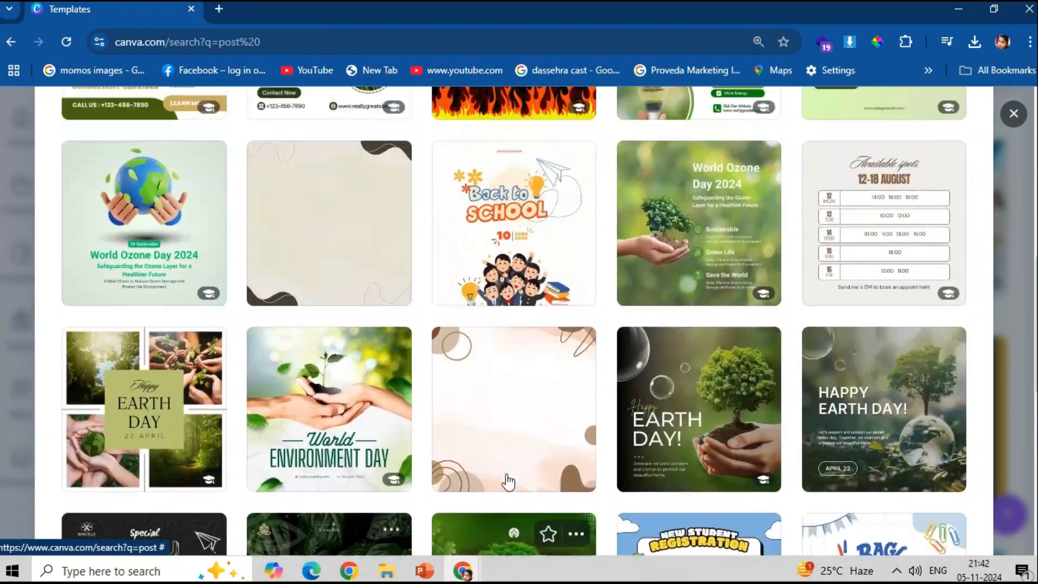
scroll(178, 481, up, 3)
scroll(195, 487, down, 5)
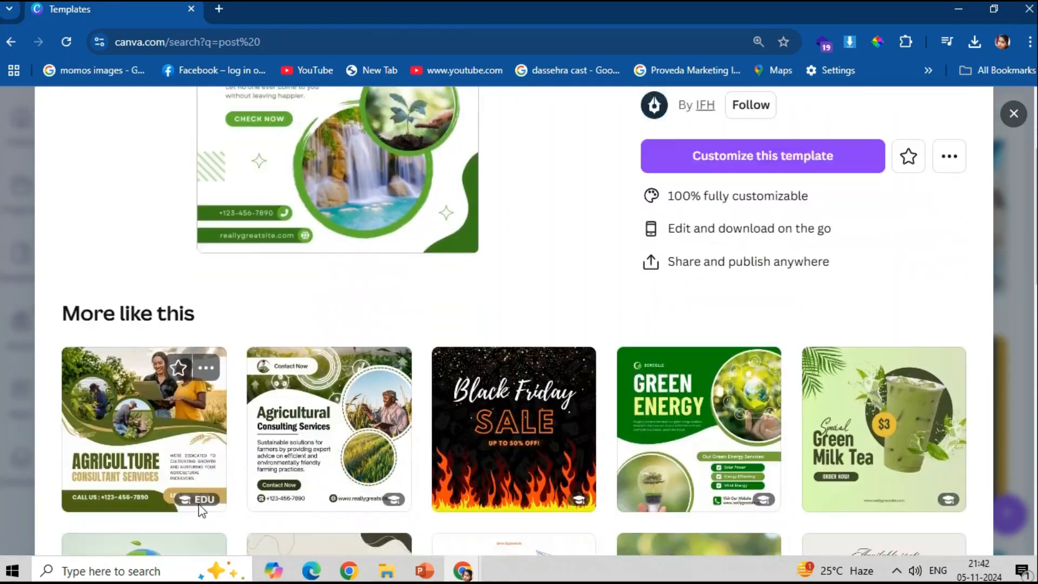
click(183, 371)
- Browse further and reopen the Agriculture Farming Service template's details
scroll(405, 494, down, 10)
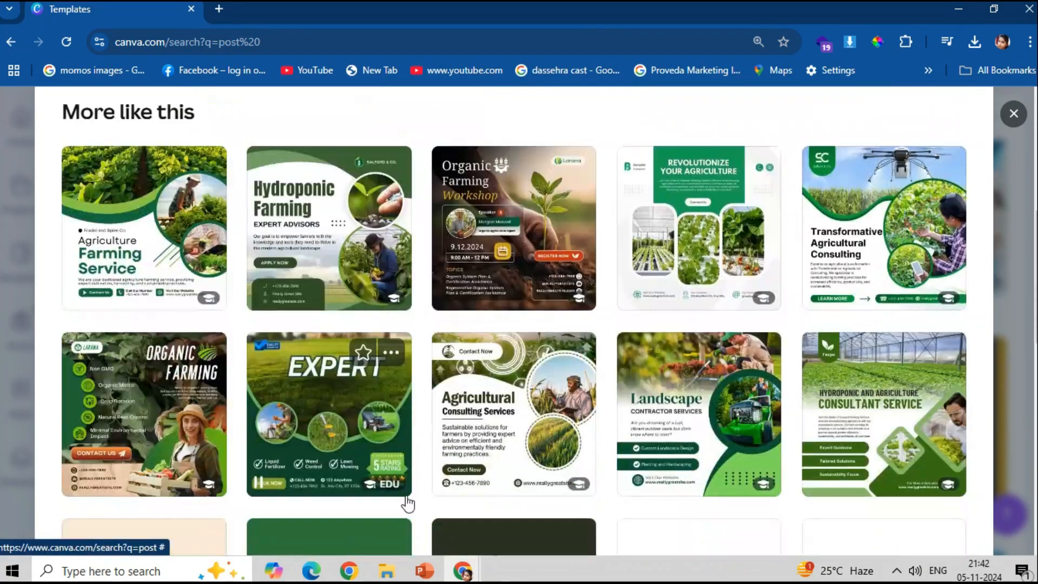
scroll(675, 324, down, 5)
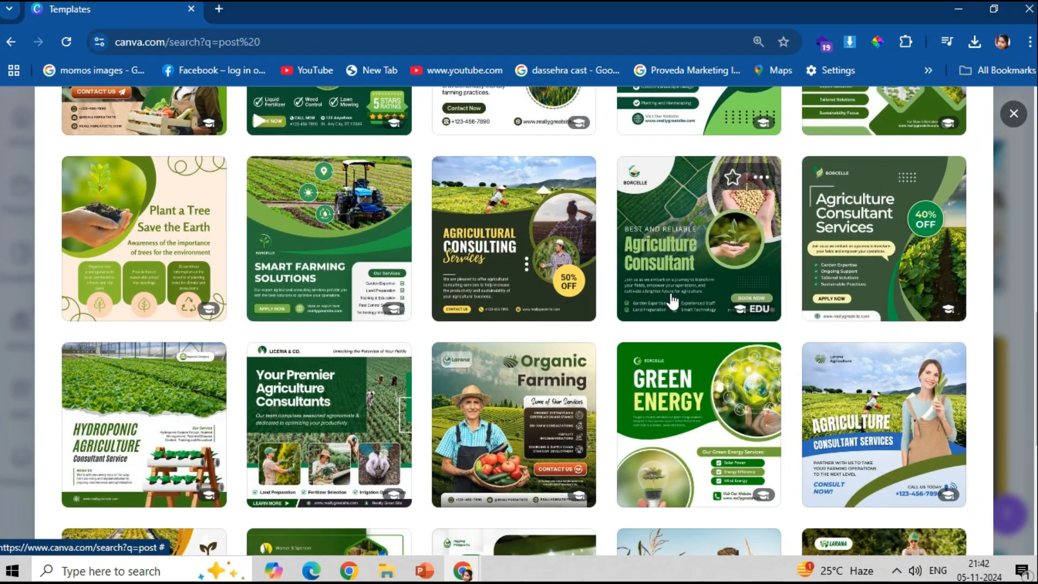
scroll(649, 335, down, 5)
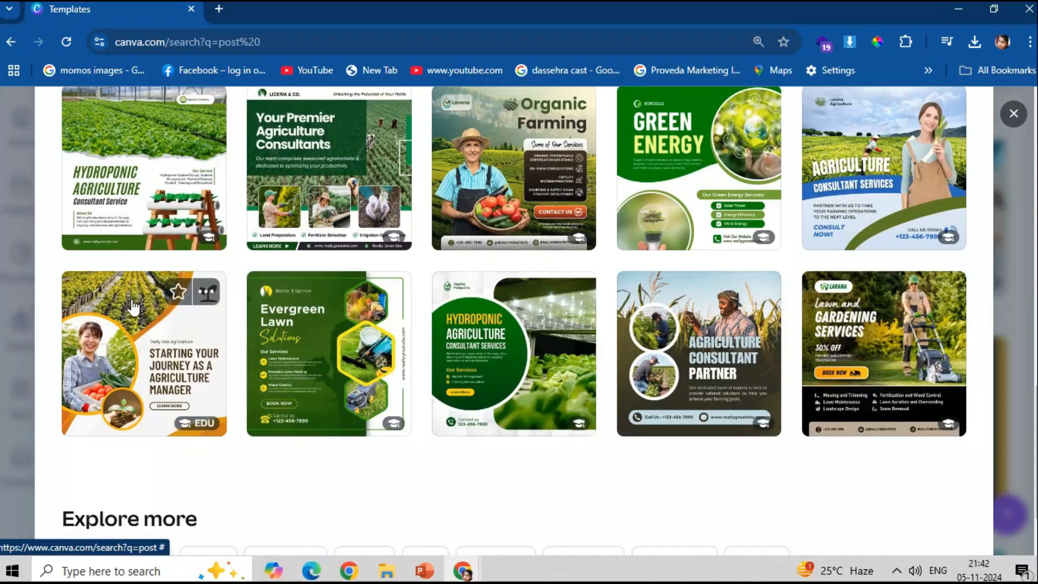
scroll(265, 325, up, 2)
scroll(266, 322, up, 3)
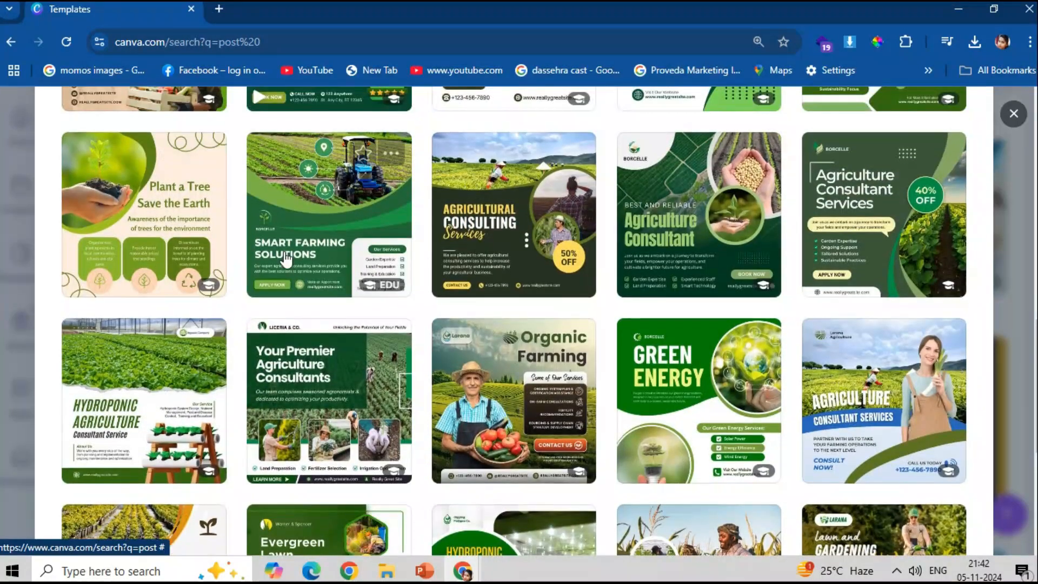
scroll(192, 303, up, 5)
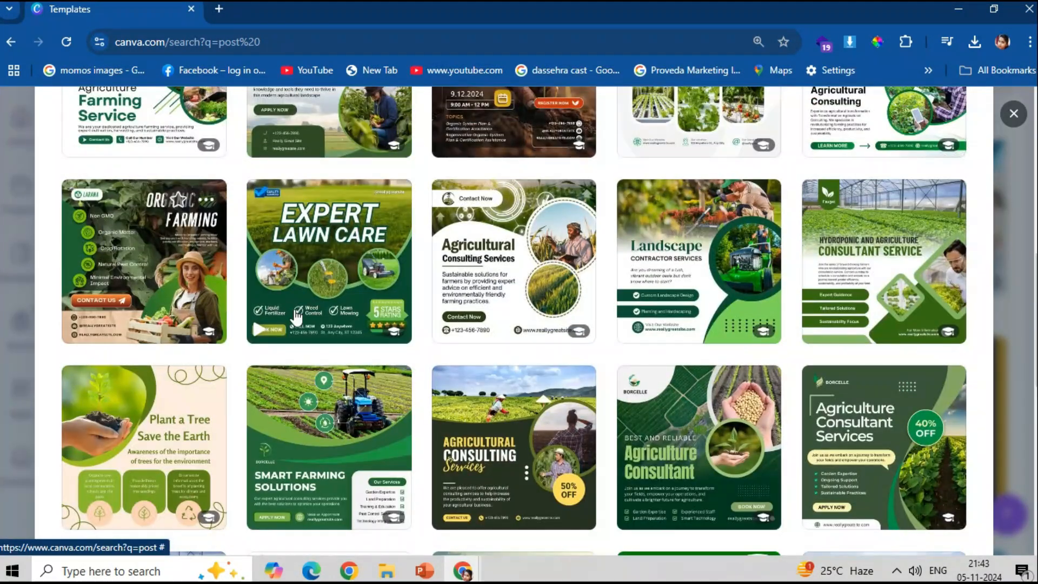
scroll(244, 281, up, 2)
click(145, 232)
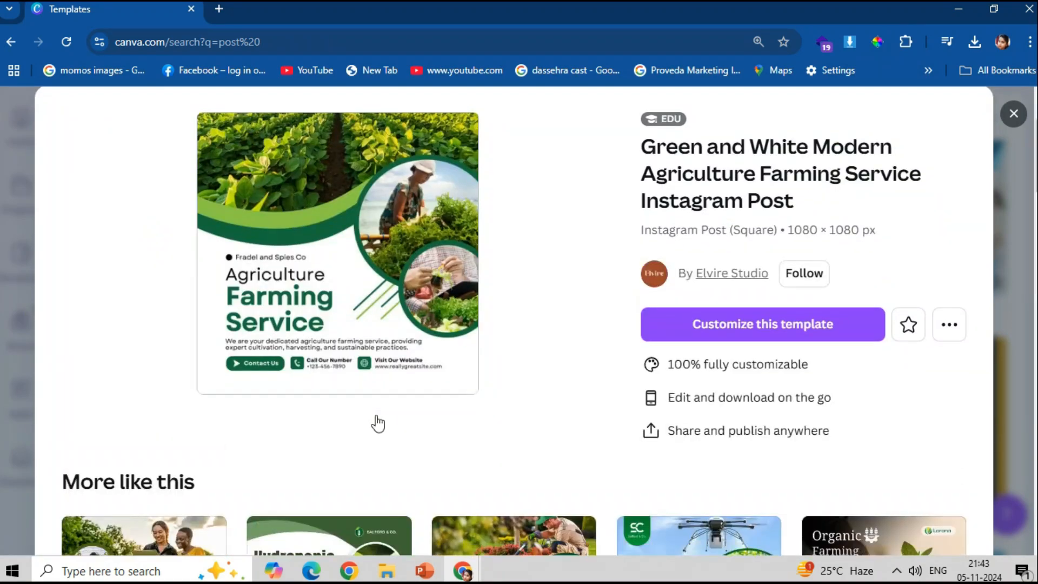
- Customize the Green and White Modern Agriculture Farming Service Instagram Post template
scroll(378, 424, down, 12)
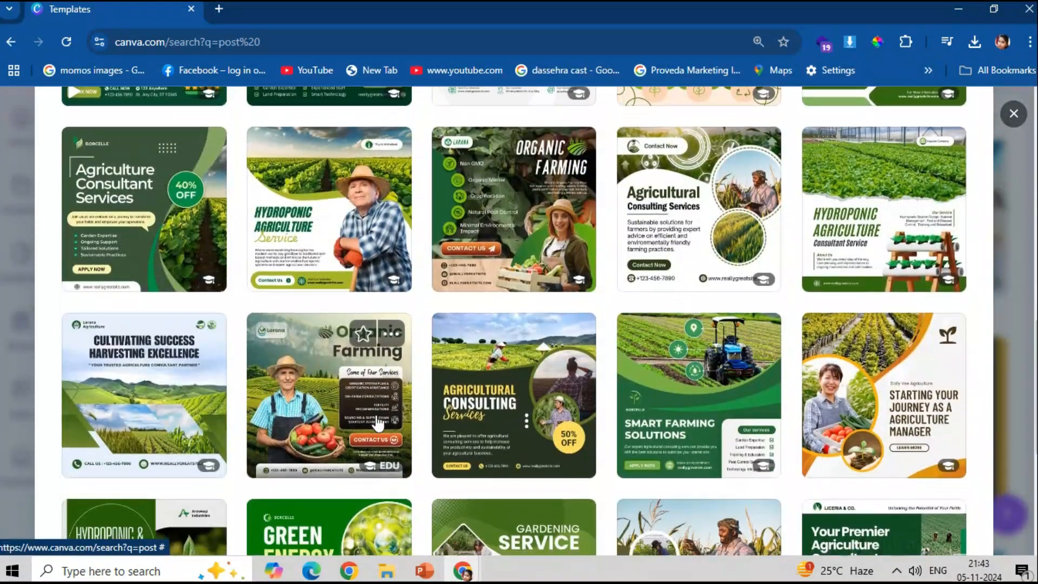
scroll(378, 424, down, 3)
scroll(464, 414, up, 4)
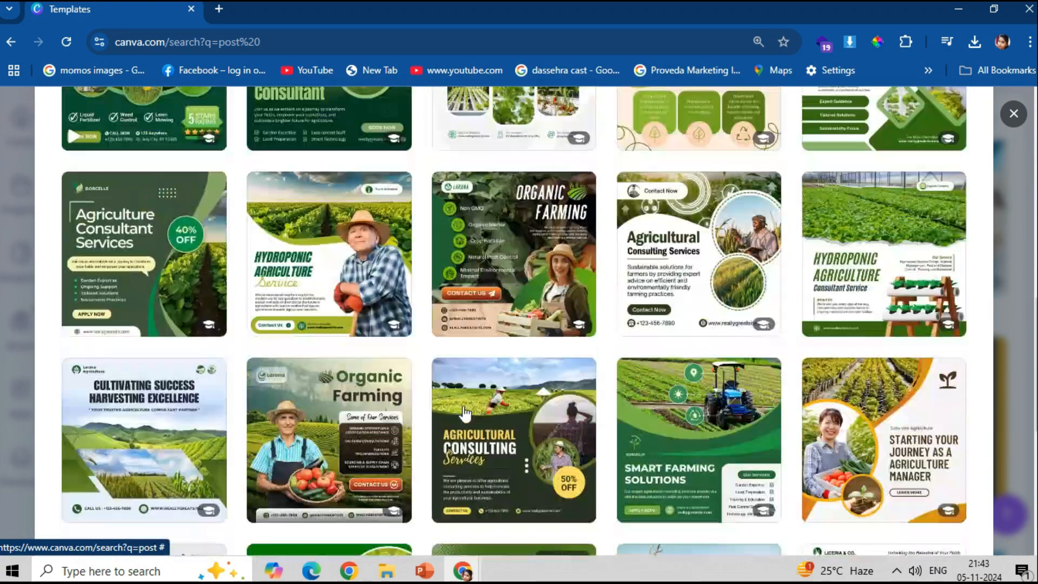
scroll(137, 302, up, 2)
scroll(137, 301, up, 8)
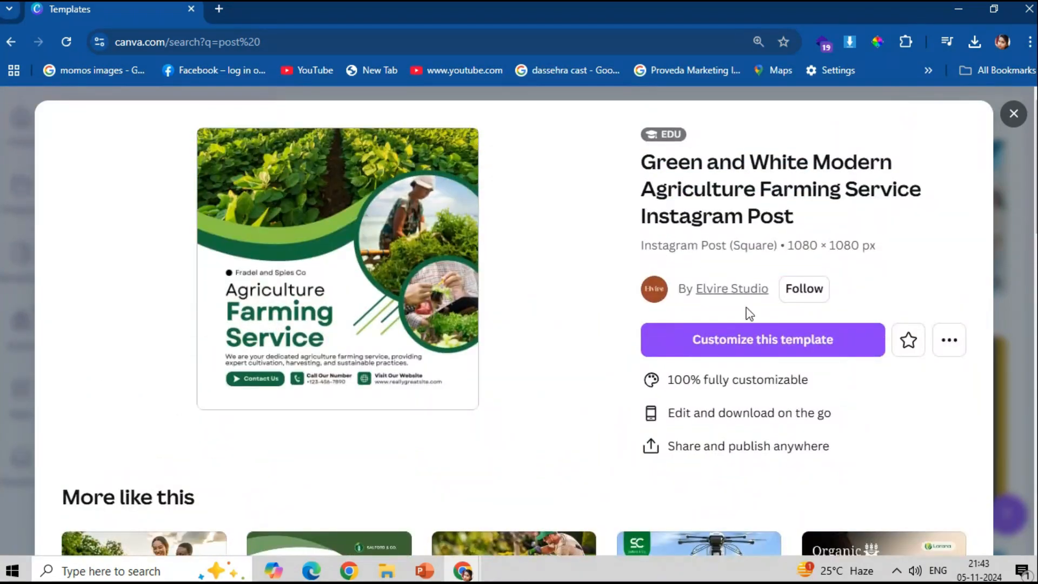
click(733, 340)
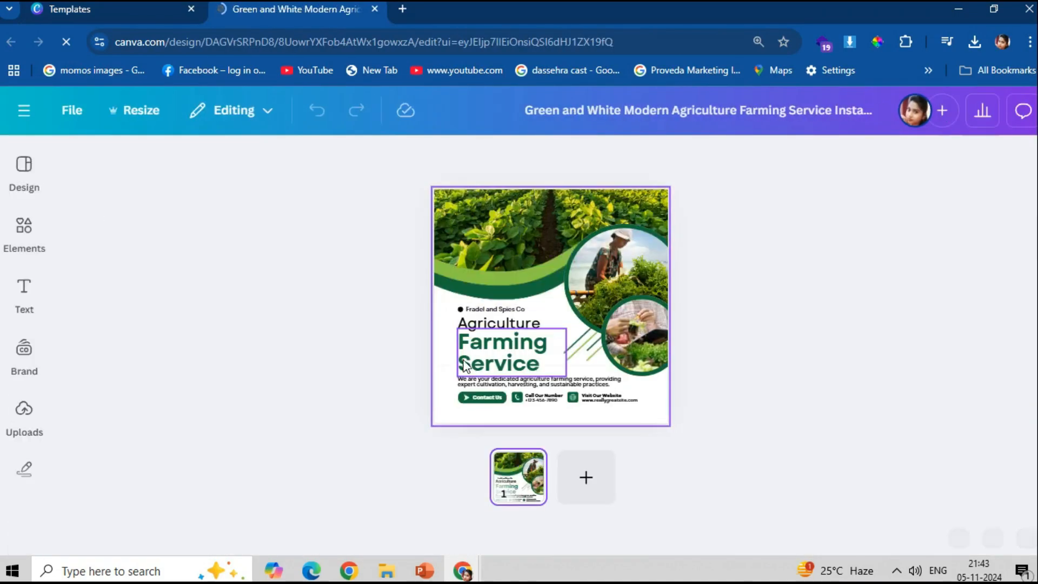
- Delete the company name, the bullet dot and the Agriculture text from the design
click(479, 324)
click(483, 311)
scroll(483, 312, up, 2)
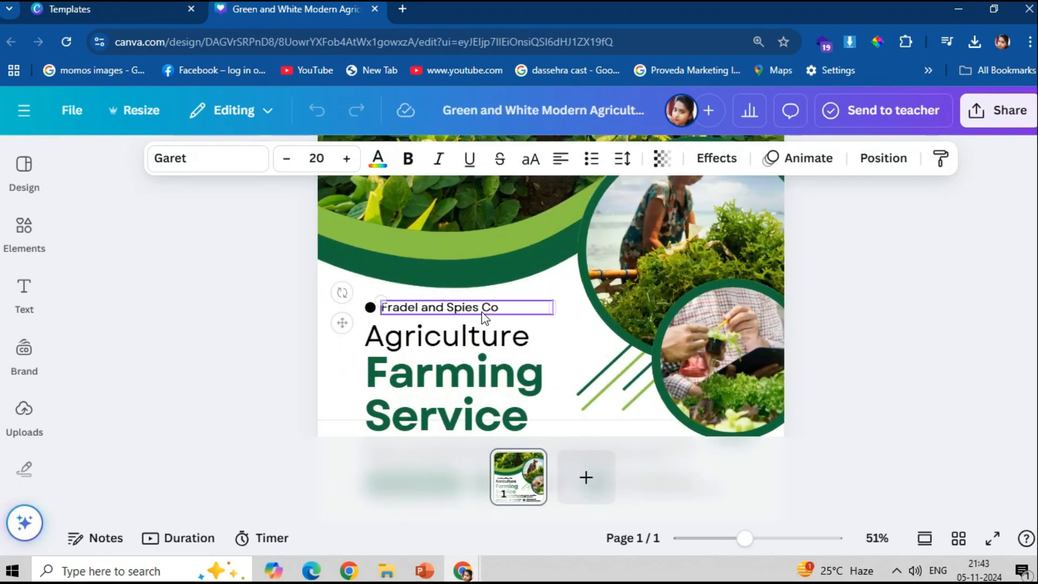
scroll(274, 363, up, 2)
key(Delete)
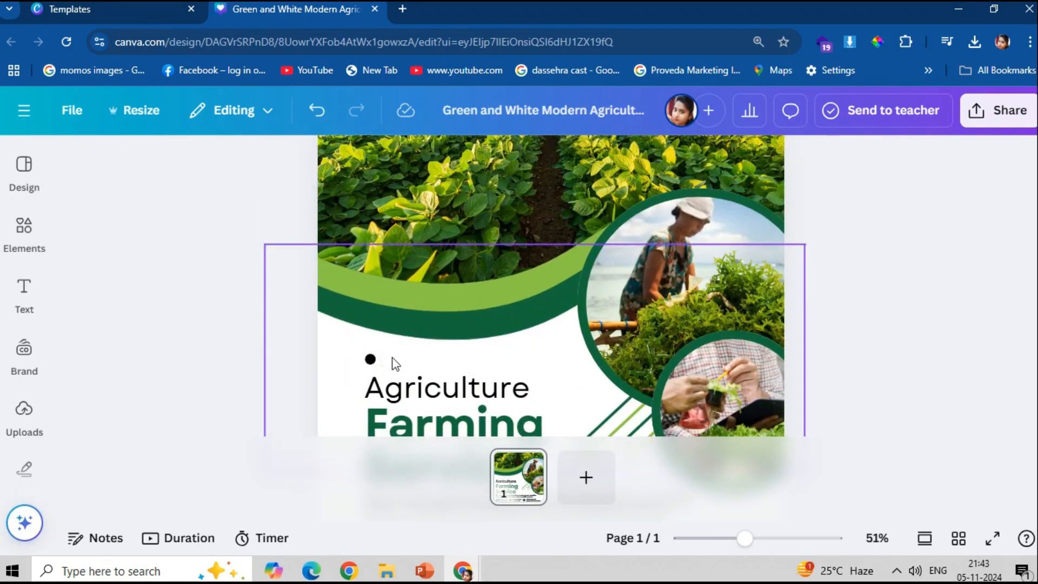
click(371, 359)
key(Delete)
click(378, 373)
key(Delete)
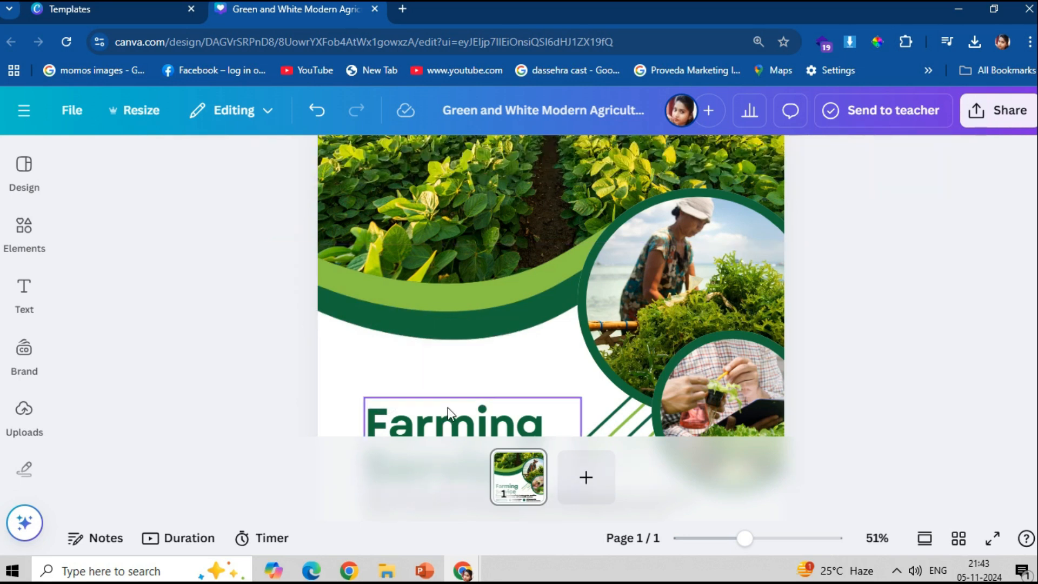
- Move the Farming Service heading up and retype it as 'NIOS | BOSSE' on one line
scroll(461, 414, down, 3)
drag(429, 248, 382, 210)
scroll(382, 256, up, 2)
drag(362, 346, 372, 320)
click(373, 332)
text(NIO)
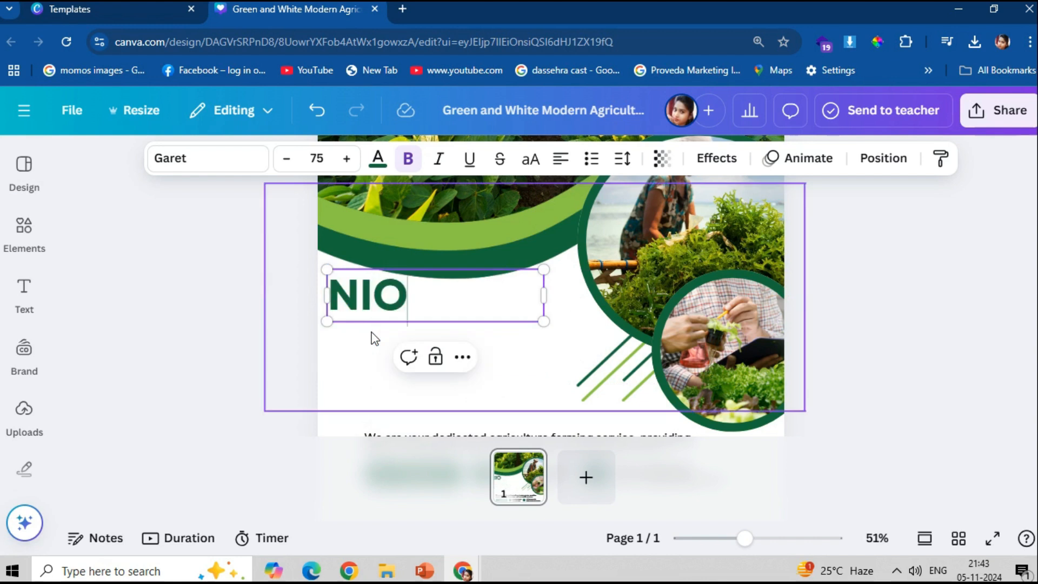
text(S | BOSSE)
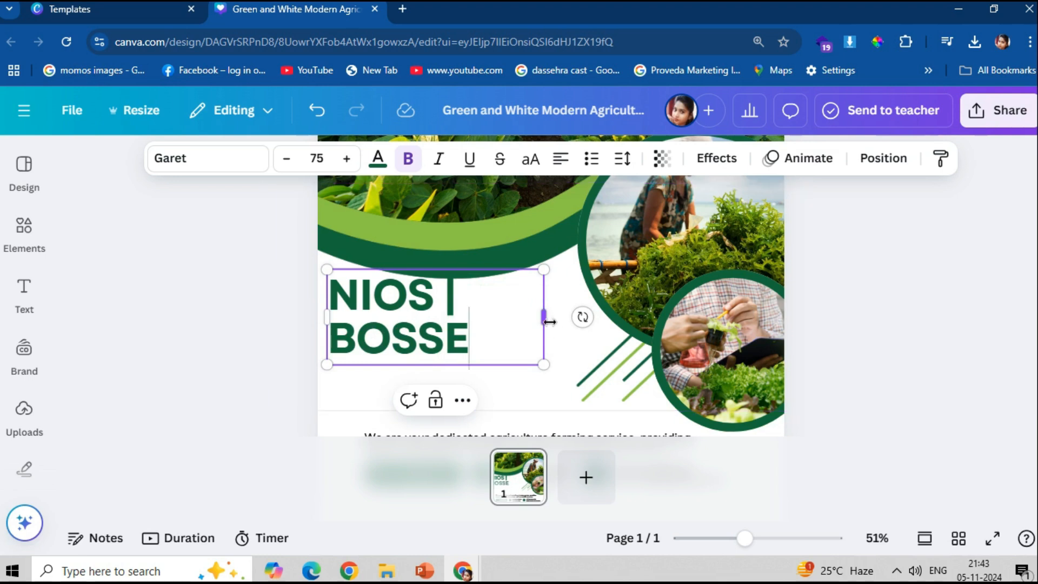
drag(543, 317, 632, 319)
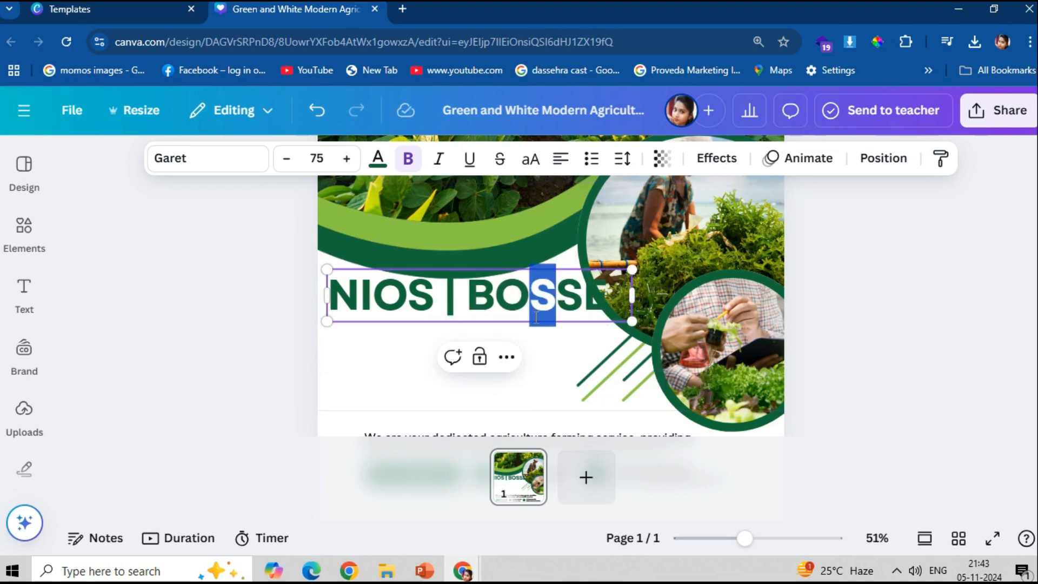
click(591, 354)
- Reposition the NIOS | BOSSE heading and shrink it to size 57.2
drag(578, 296, 571, 318)
drag(625, 293, 550, 323)
drag(494, 328, 510, 312)
click(492, 360)
scroll(475, 364, down, 3)
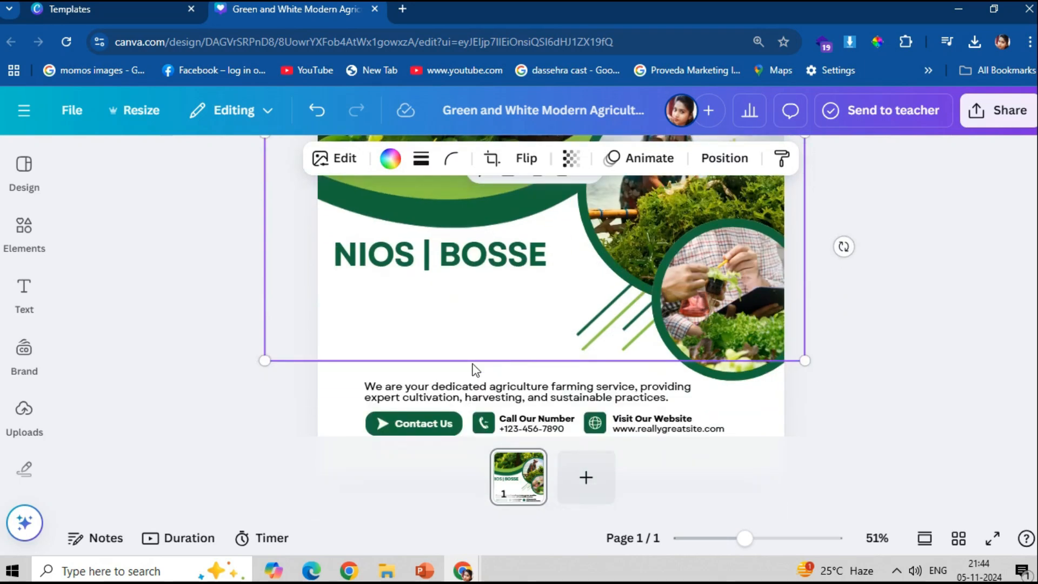
- Move the description paragraph under NIOS | BOSSE and narrow it to three lines
click(553, 246)
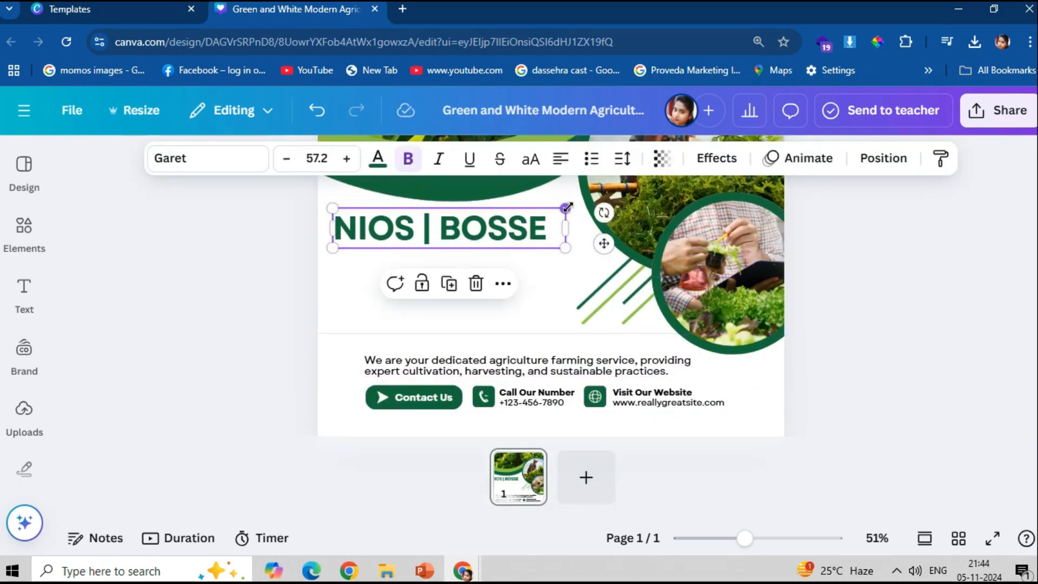
click(194, 157)
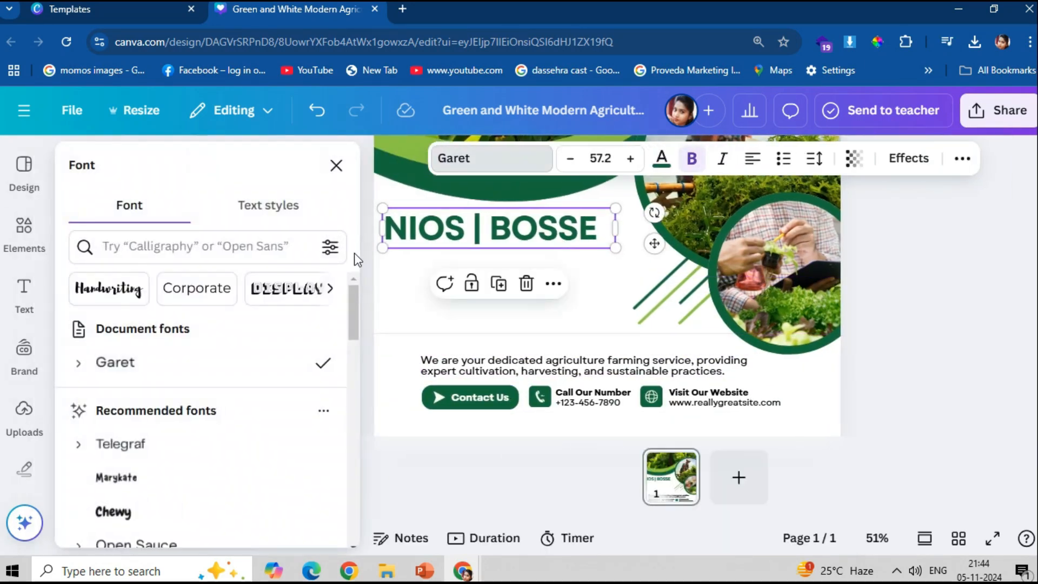
click(355, 252)
drag(413, 371, 377, 272)
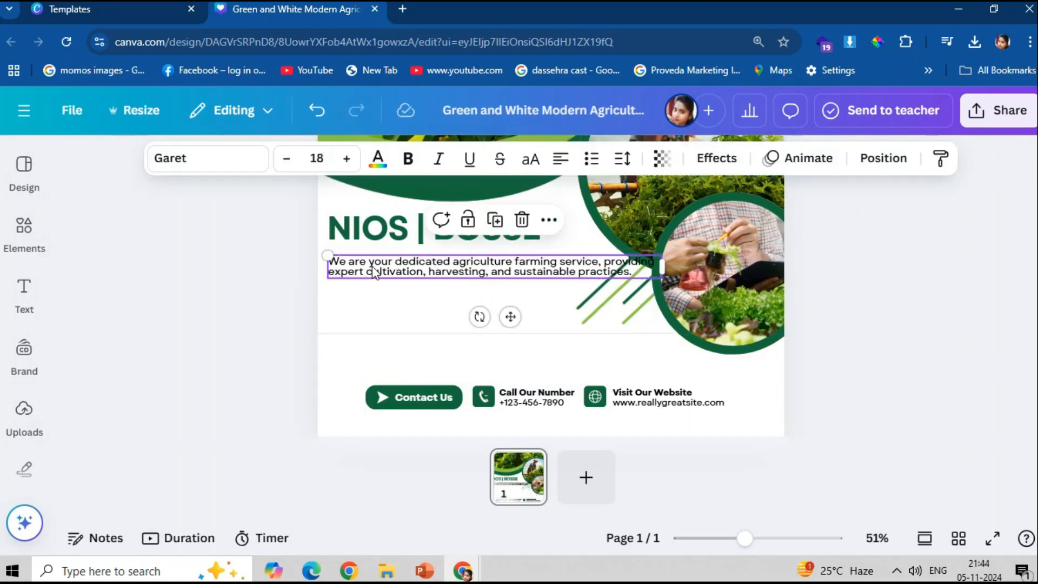
drag(669, 264, 600, 268)
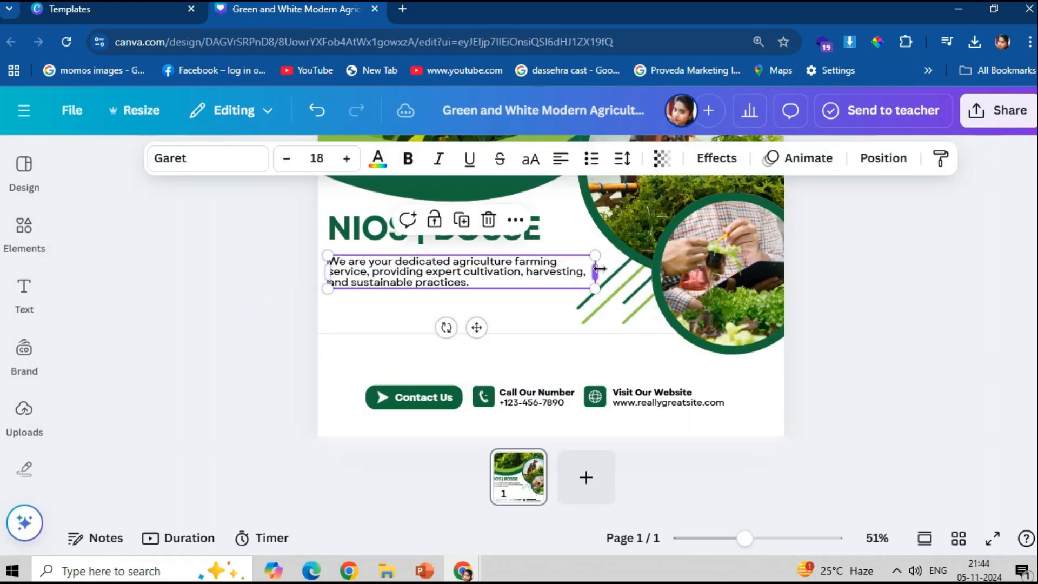
- Centre-align the paragraph and replace its text, starting with 'Bord Of Open Schooling &'
click(562, 158)
double_click(458, 275)
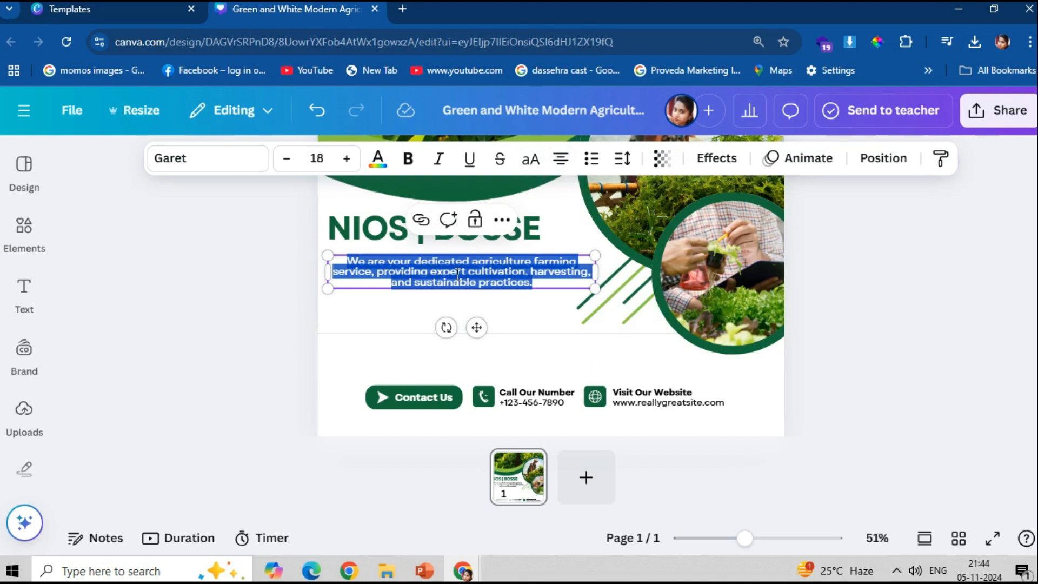
key(BackSpace)
key(ctrl+plus)
text(BO)
key(BackSpace)
text(ord)
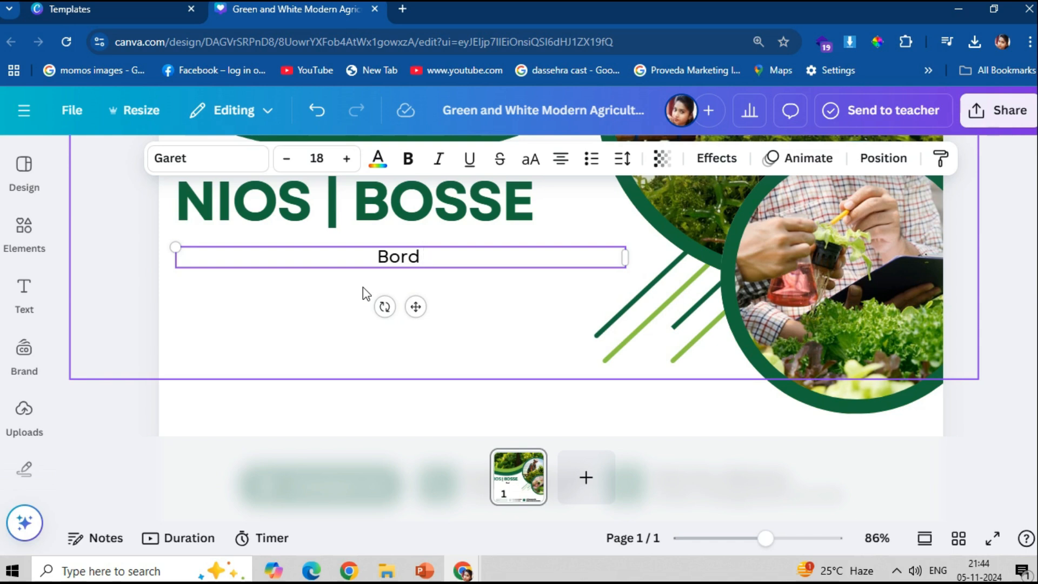
text( Of)
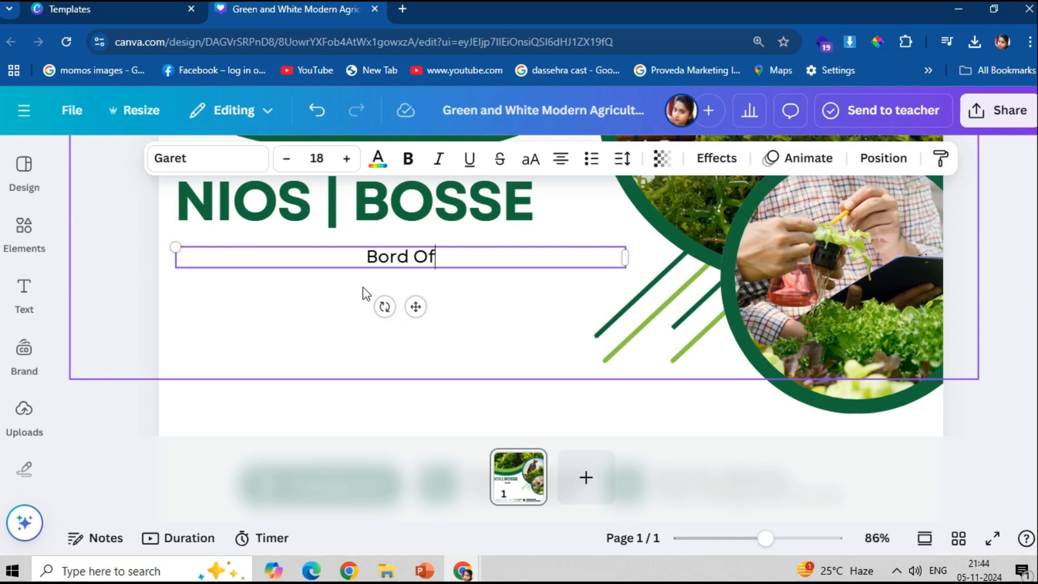
text( Open School)
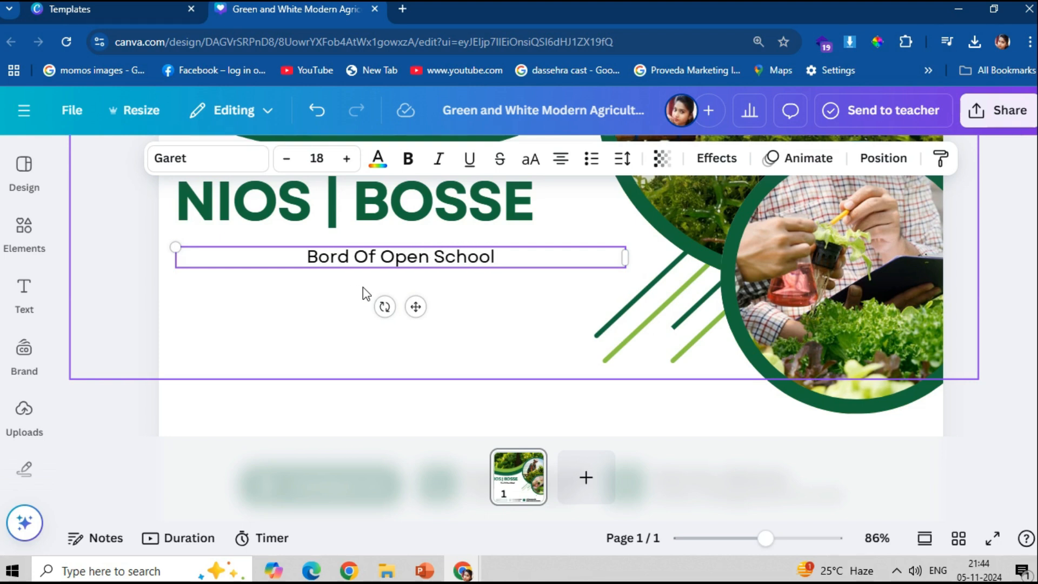
text(ing)
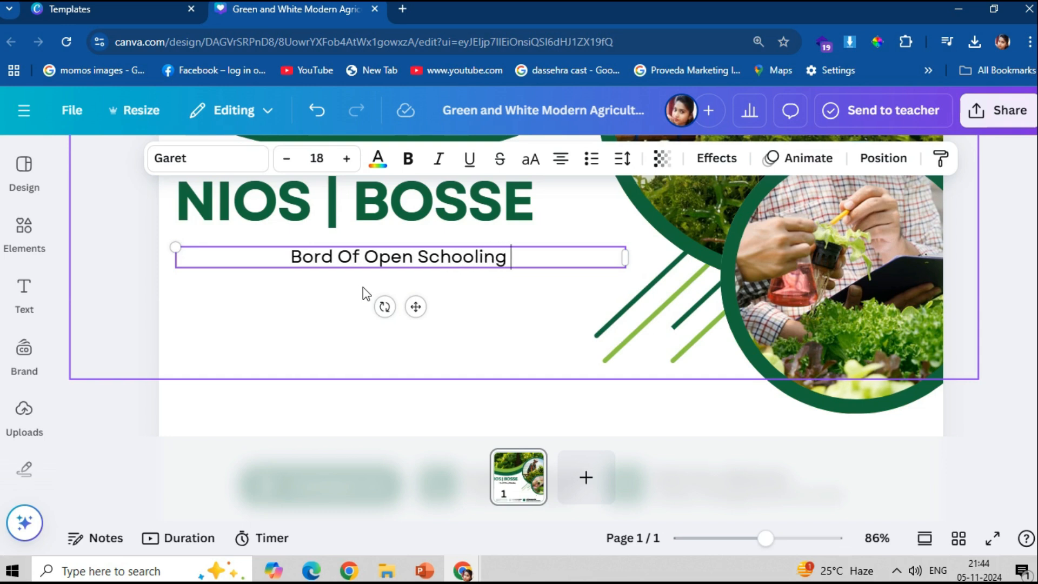
text( &)
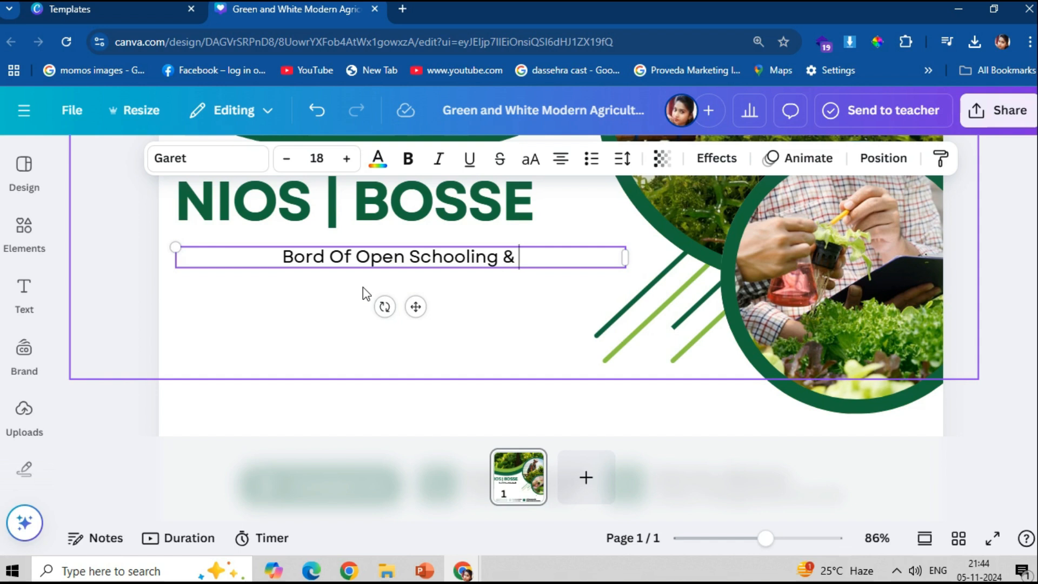
text( s)
- Continue the subtitle with 'Skill education recognized By Govt Of Sikkim Nios Hrd Ministry'
key(BackSpace)
text(S)
key(ctrl+z)
text(s)
key(BackSpace)
text(S)
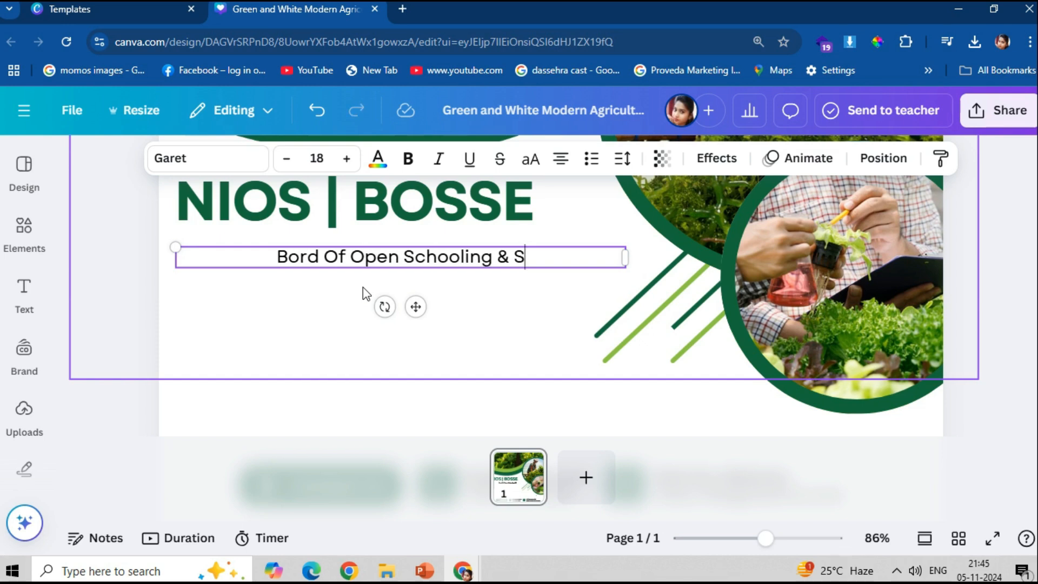
text(ki)
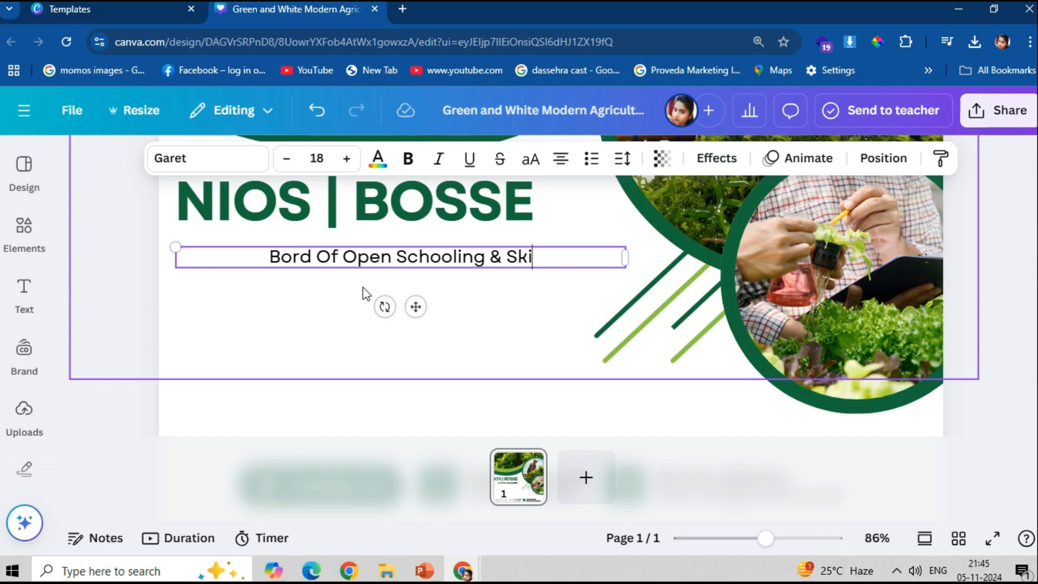
text(ll ed)
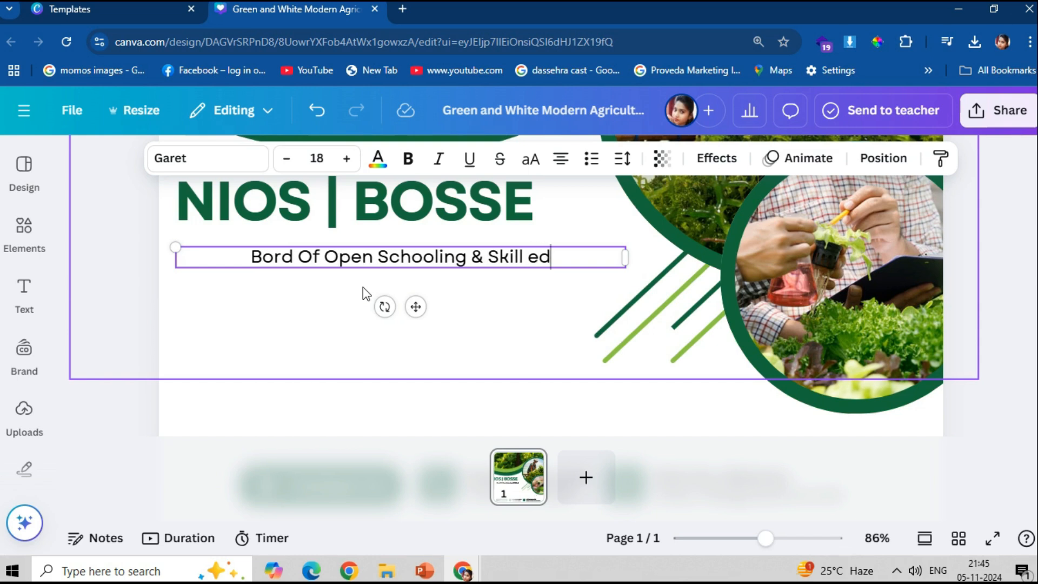
text(ucation)
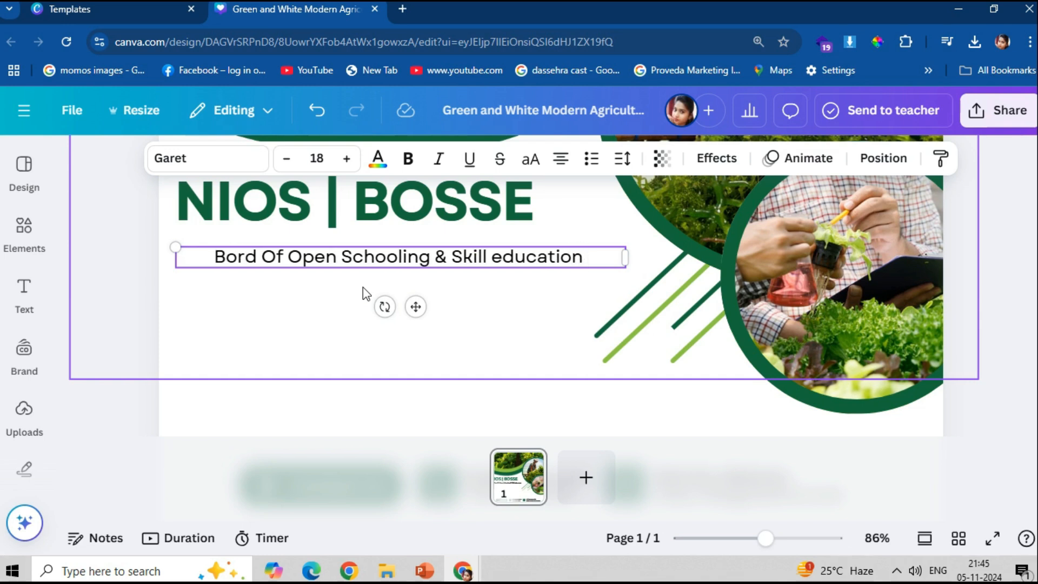
text(  re)
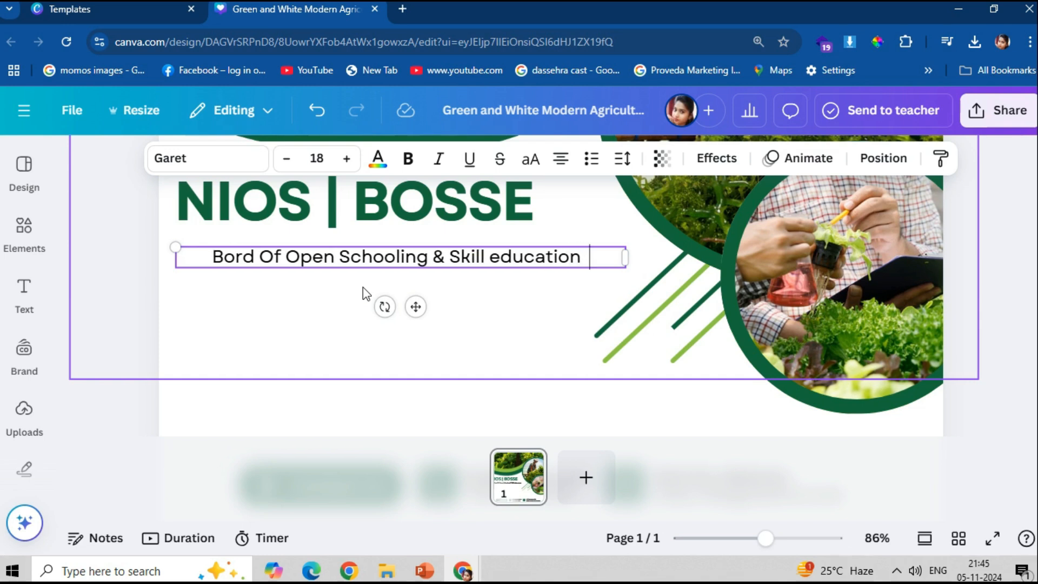
text(c)
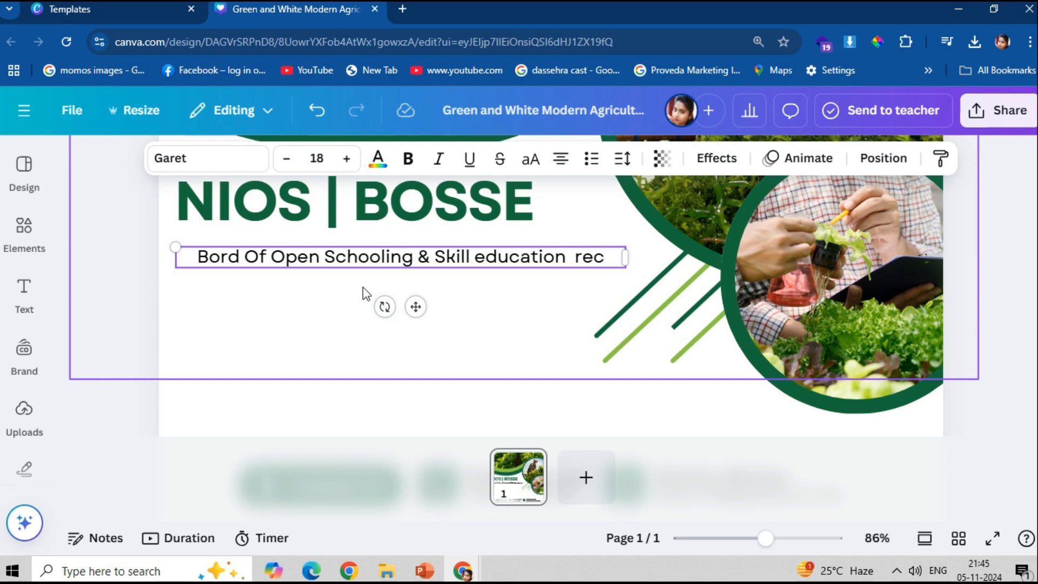
text(ogni)
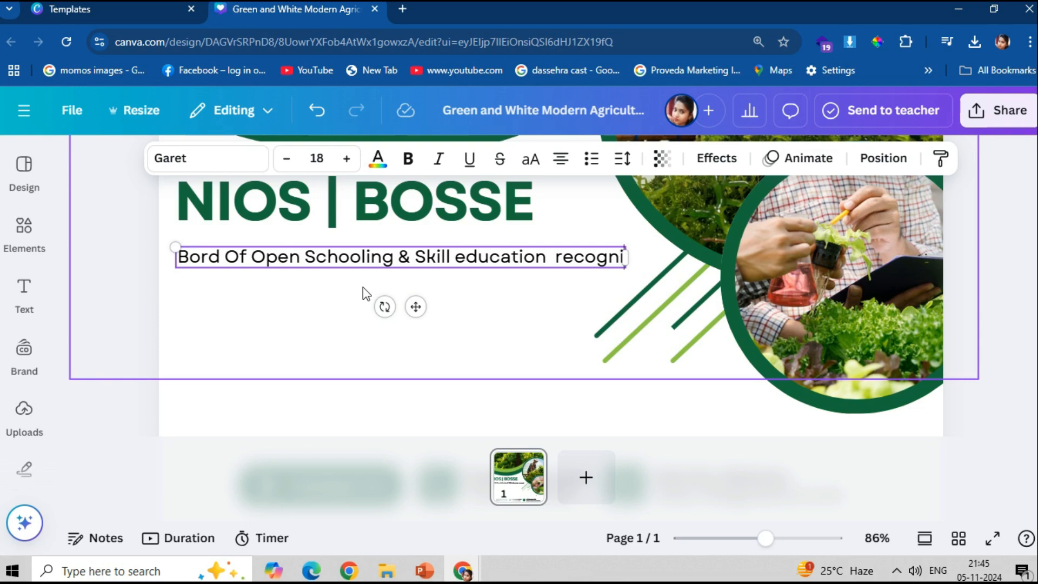
text(zed)
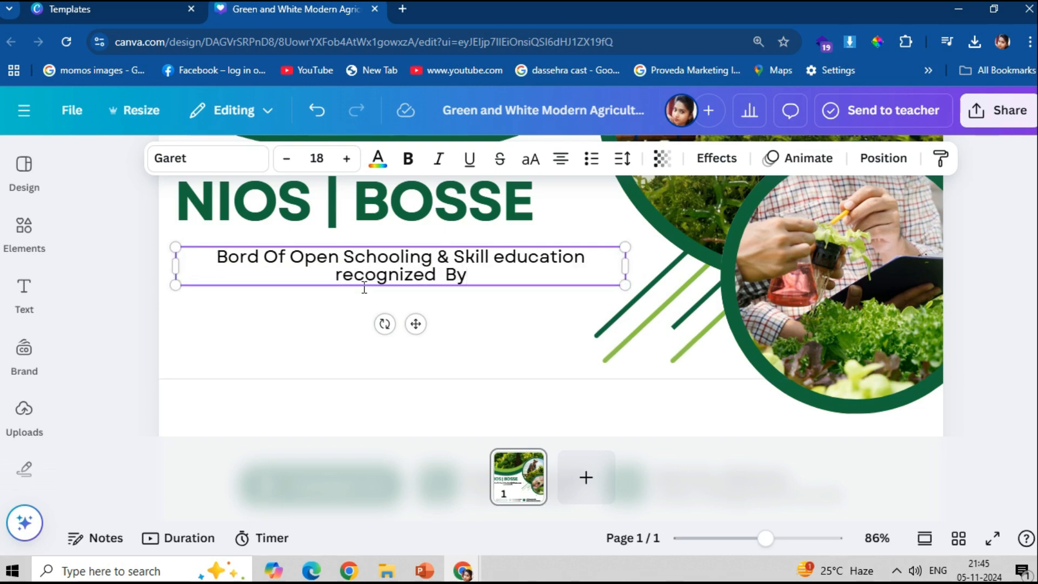
text(By Govt Of)
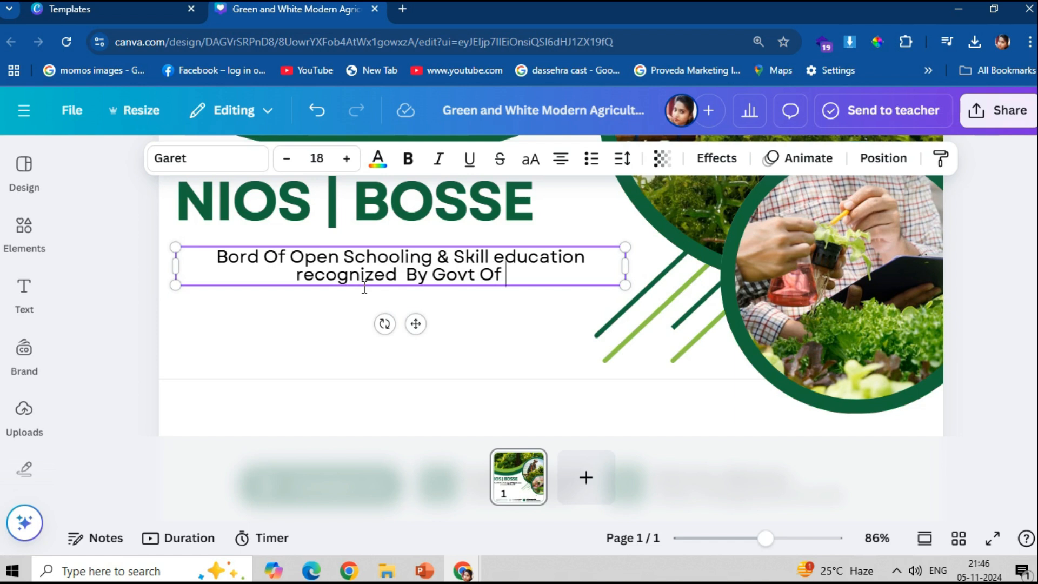
text( S)
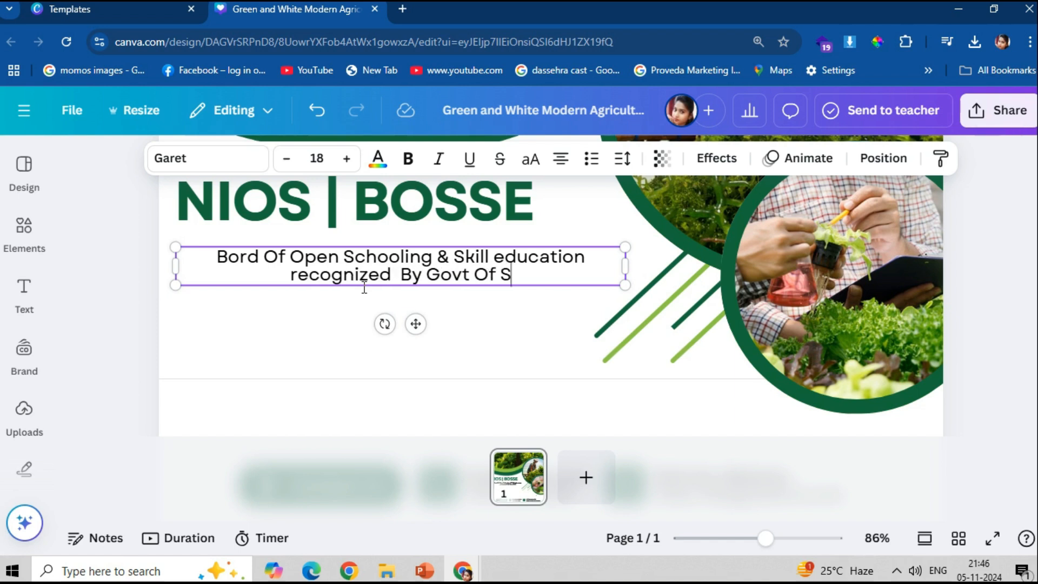
text(ikk)
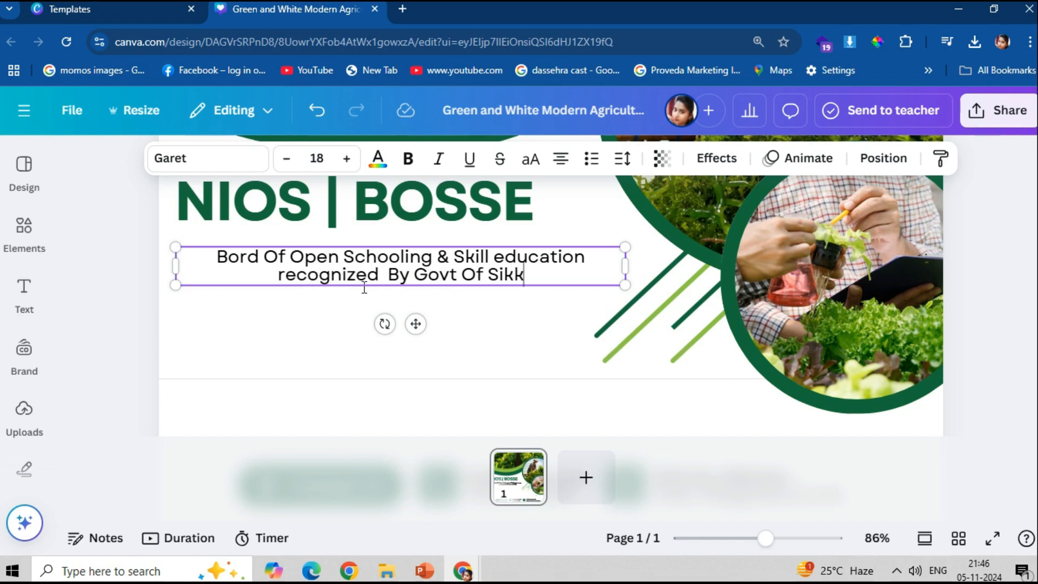
text(i)
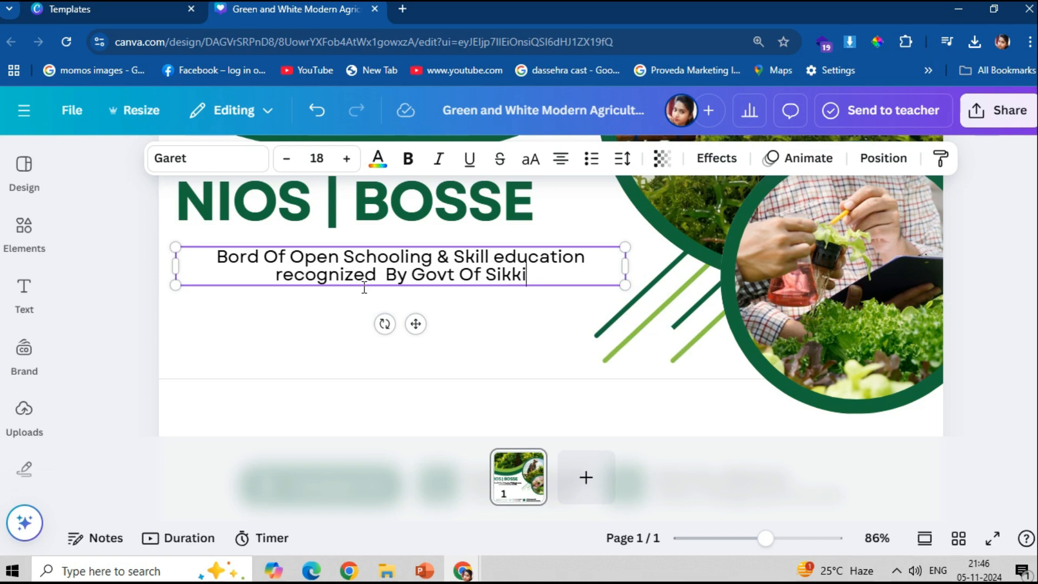
text(m )
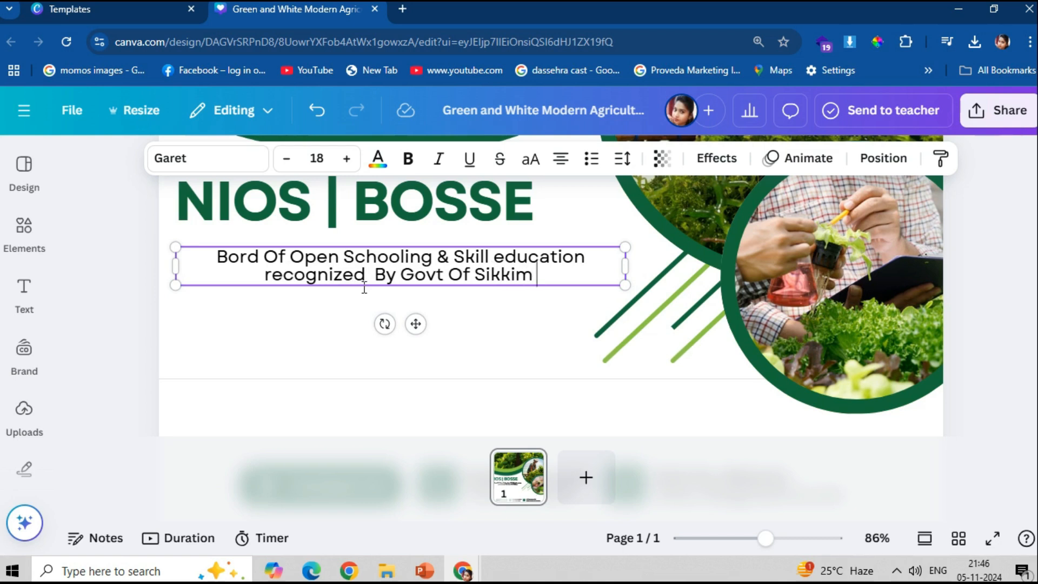
text(Nio)
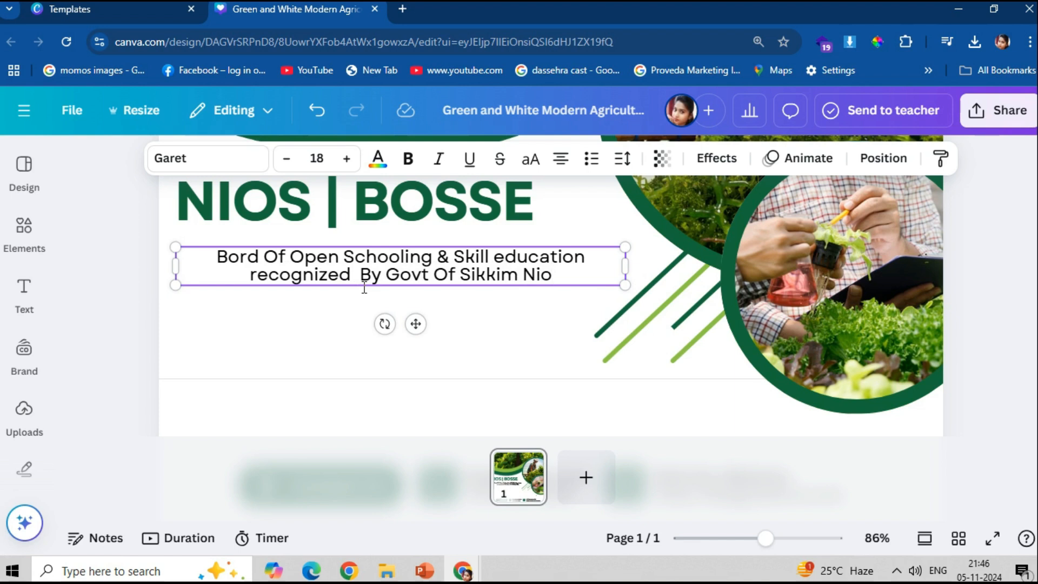
text(s )
text(HA)
key(BackSpace)
text(RD)
key(BackSpace)
key(BackSpace)
text(rd )
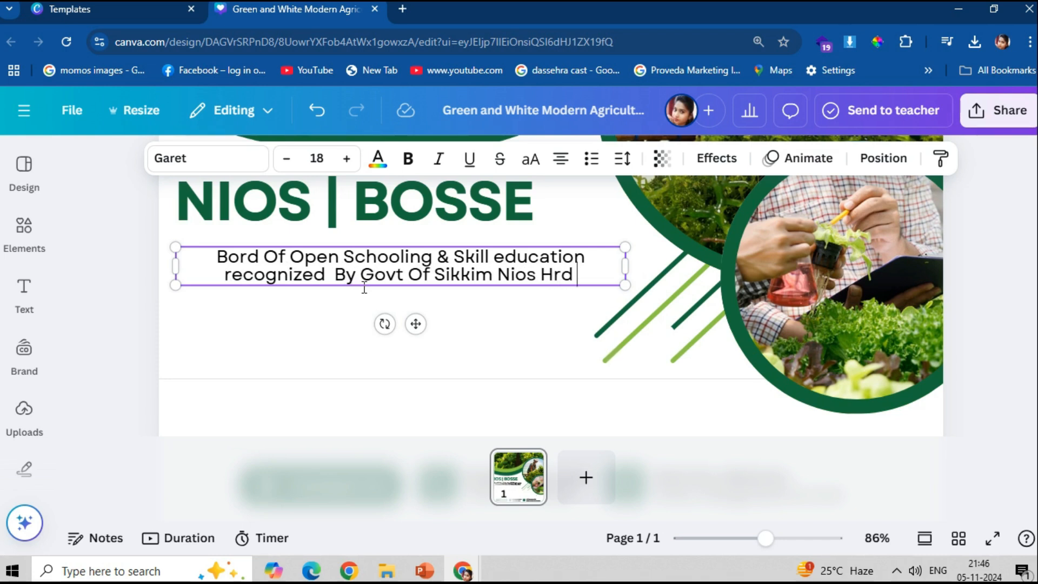
text(Mini)
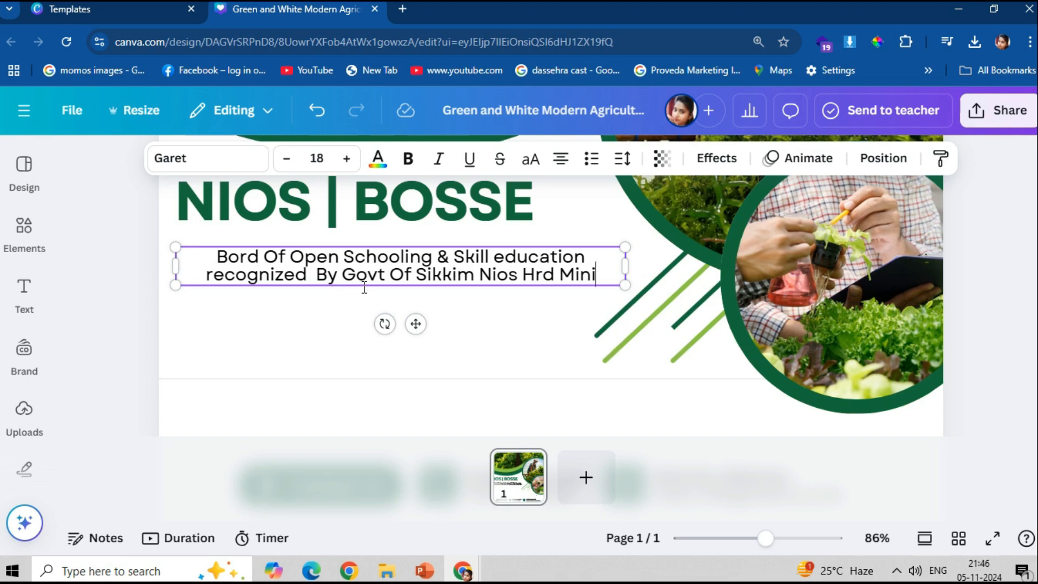
text(stry)
- Widen the subtitle box so line one ends at 'recognized', and make the text bold
scroll(541, 302, up, 1)
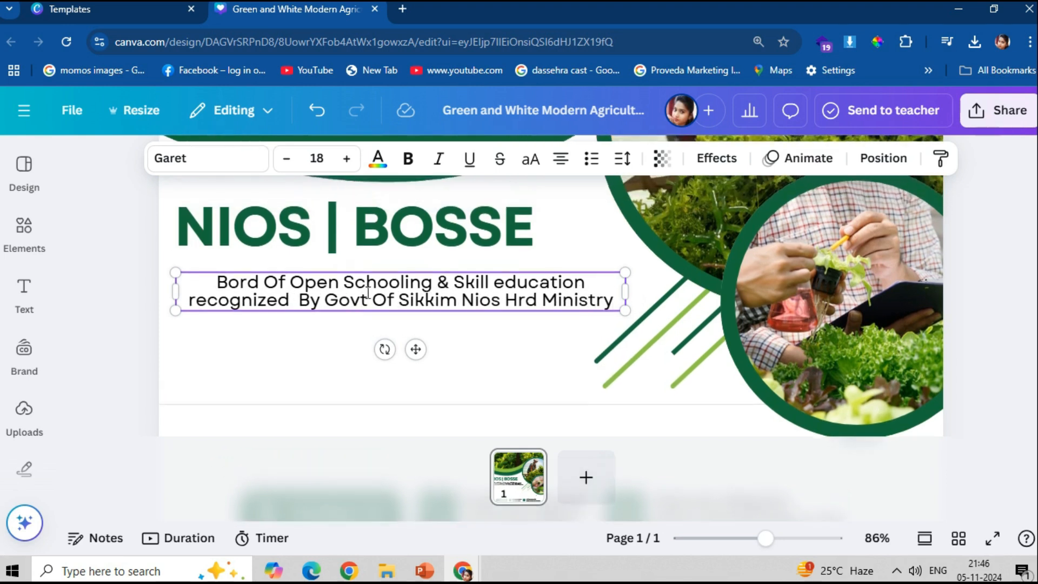
drag(625, 292, 678, 306)
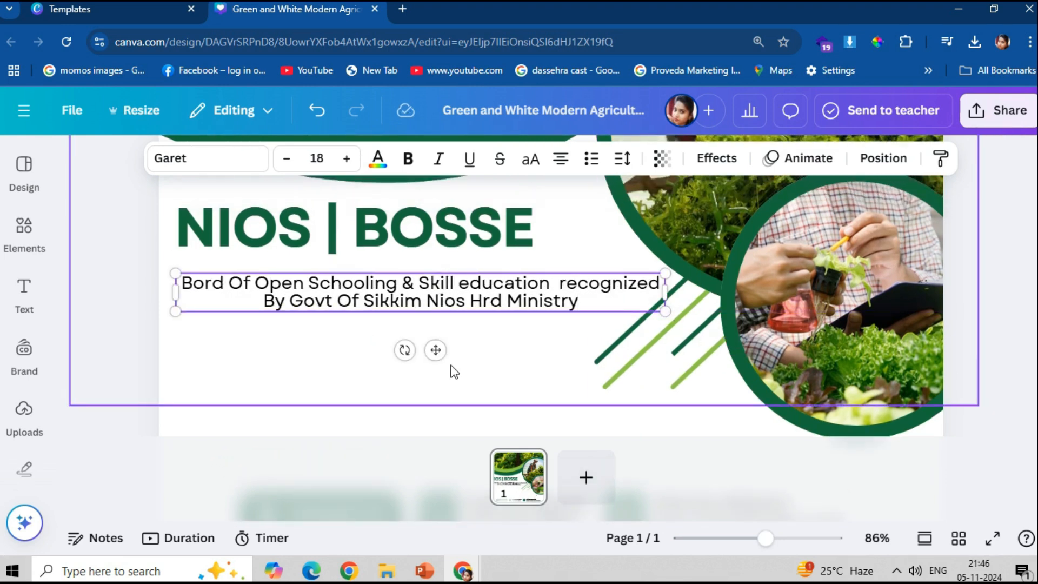
click(582, 301)
drag(581, 302, 374, 193)
click(407, 160)
click(124, 292)
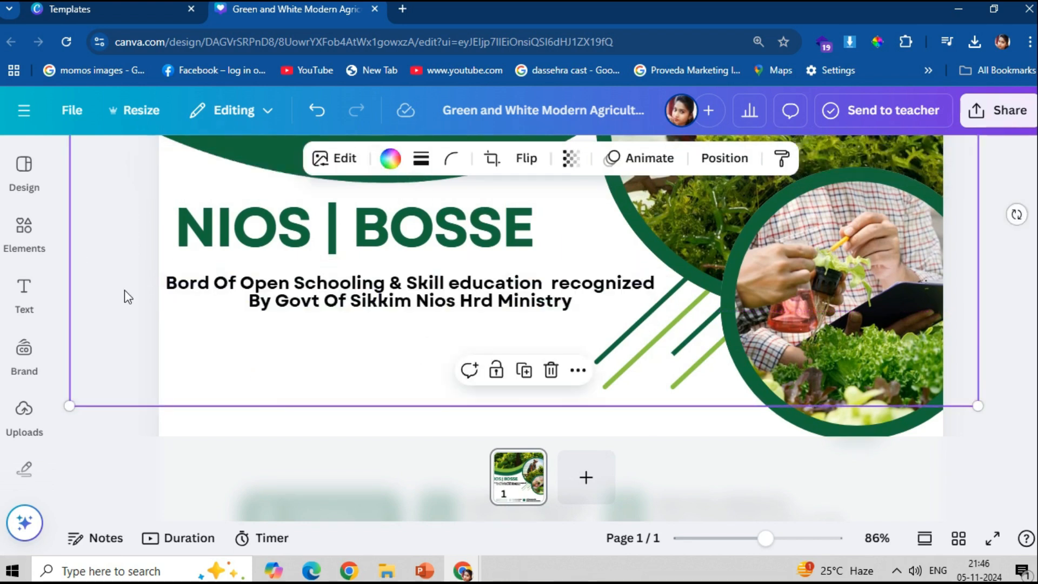
- Increase the subtitle's line spacing to 1.24
click(565, 278)
click(634, 159)
drag(564, 288, 582, 288)
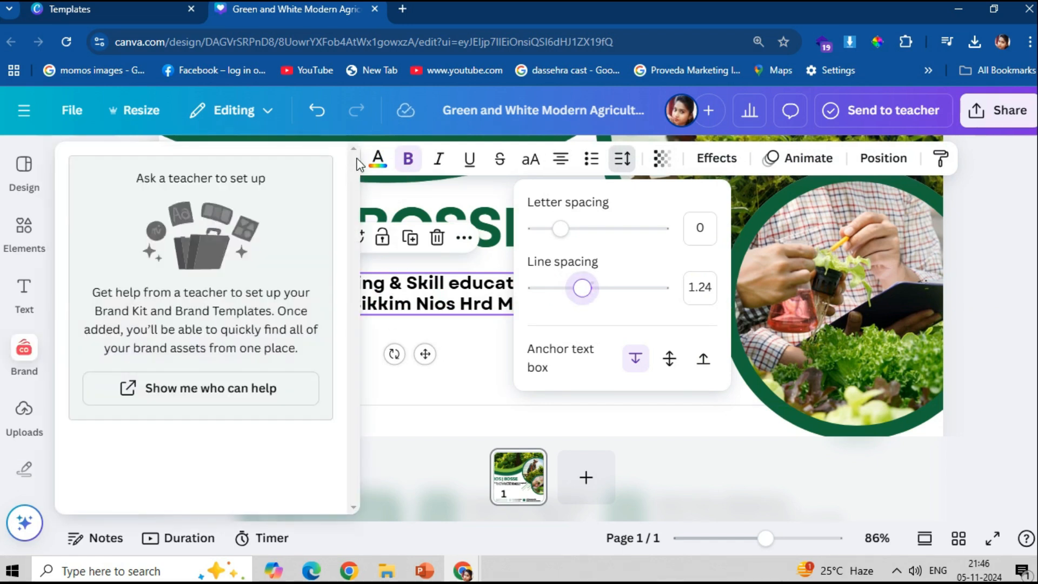
click(484, 368)
scroll(367, 303, down, 3)
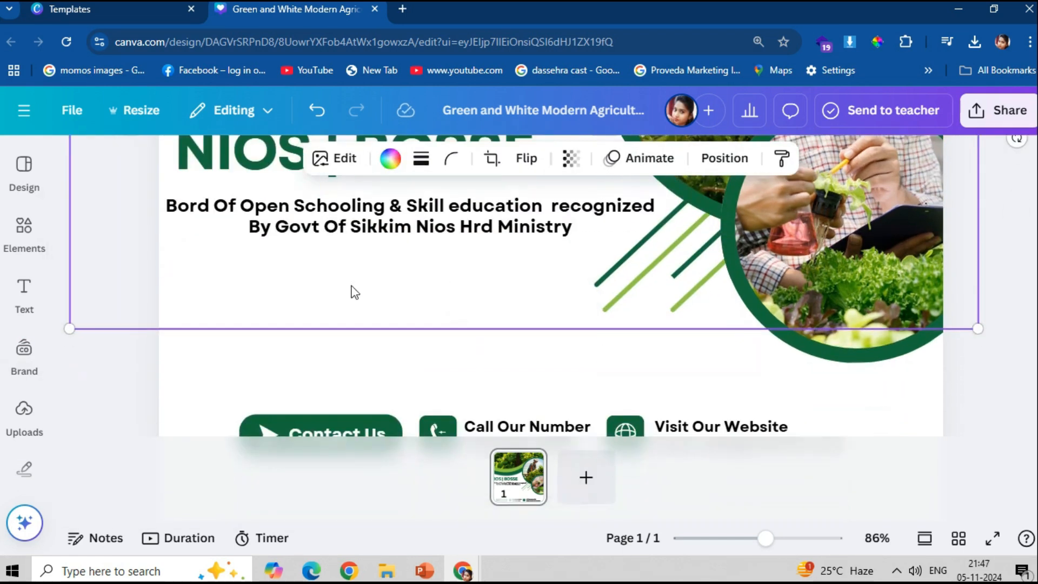
click(290, 389)
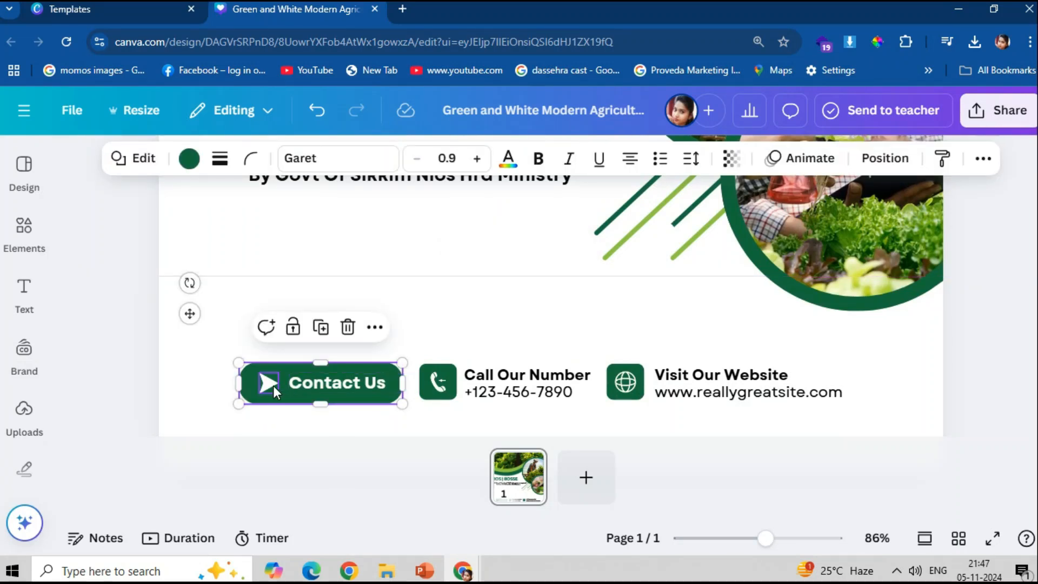
- Move the Contact Us button group up beneath the subtitle
shift+click(274, 385)
drag(309, 382, 255, 330)
key(Escape)
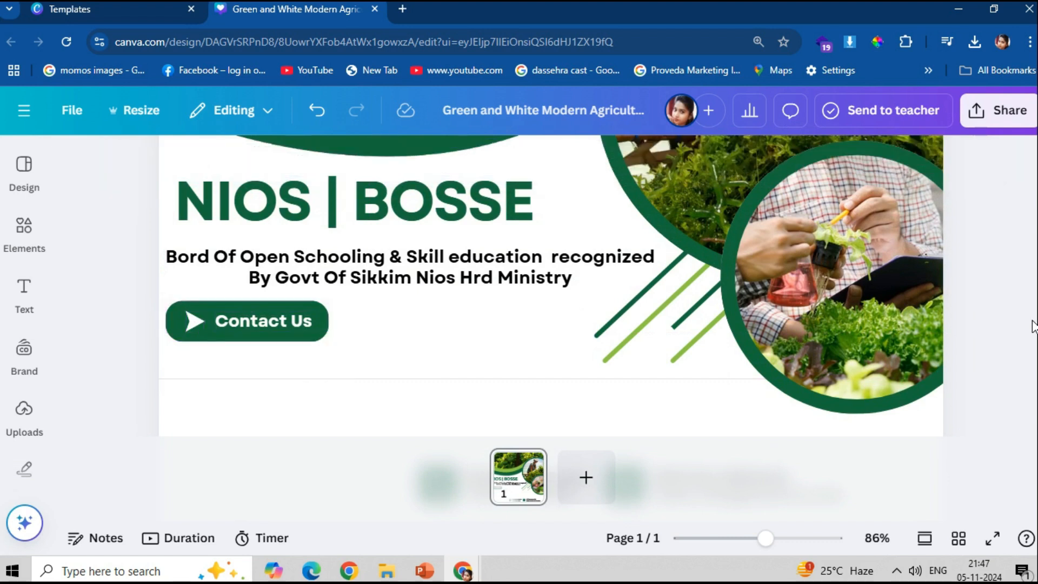
- Retype the button label from Contact Us to 'Our services'
double_click(267, 314)
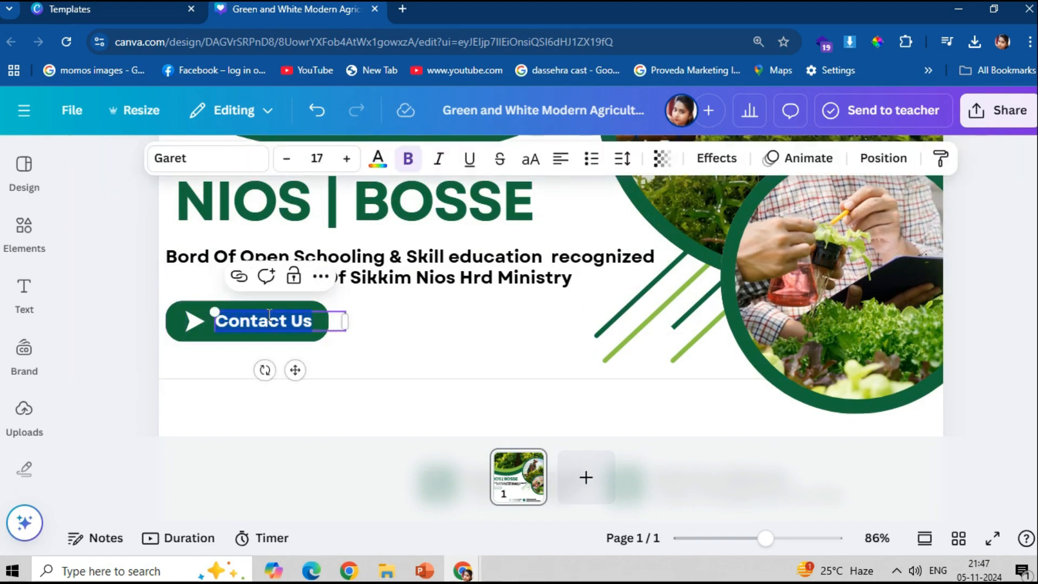
text(our FA)
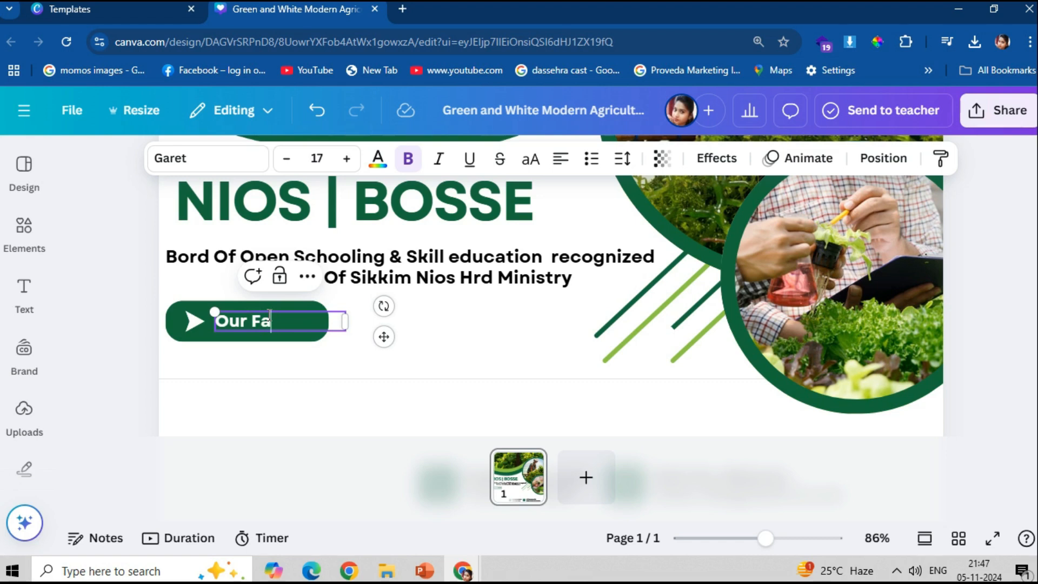
key(BackSpace)
key(BackSpace)
text(service)
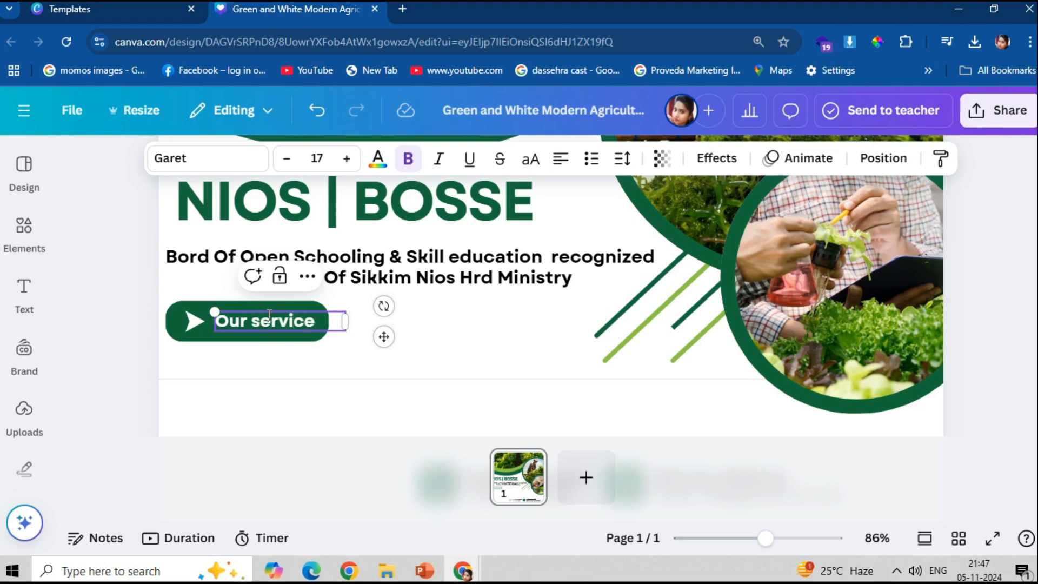
- Nudge the Our services text slightly left within the button
click(413, 324)
click(310, 316)
key(Left)
key(Left)
key(Left)
key(Left)
key(Left)
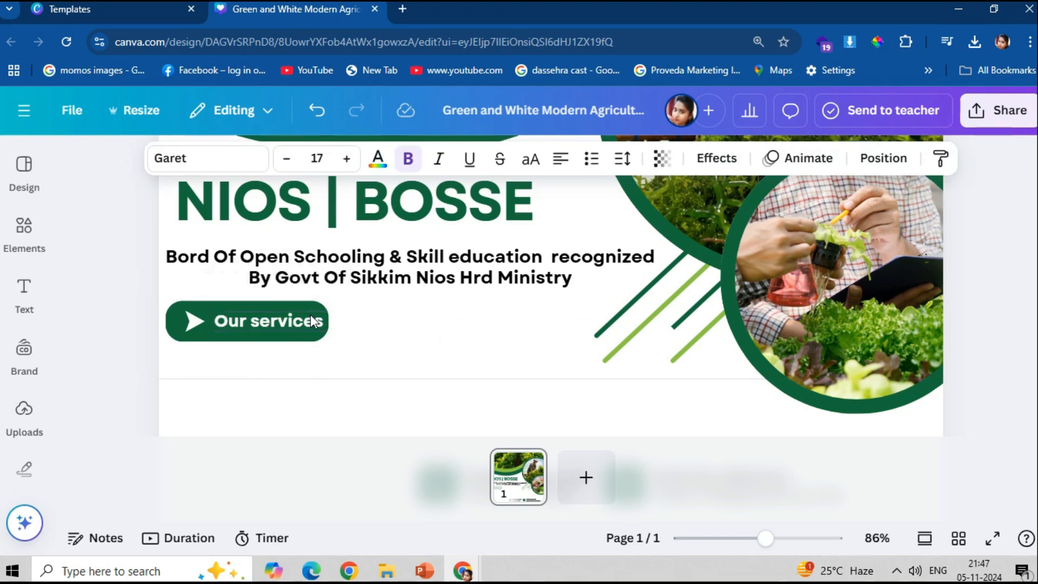
key(Left)
key(Left)
key(Left)
key(Left)
key(Left)
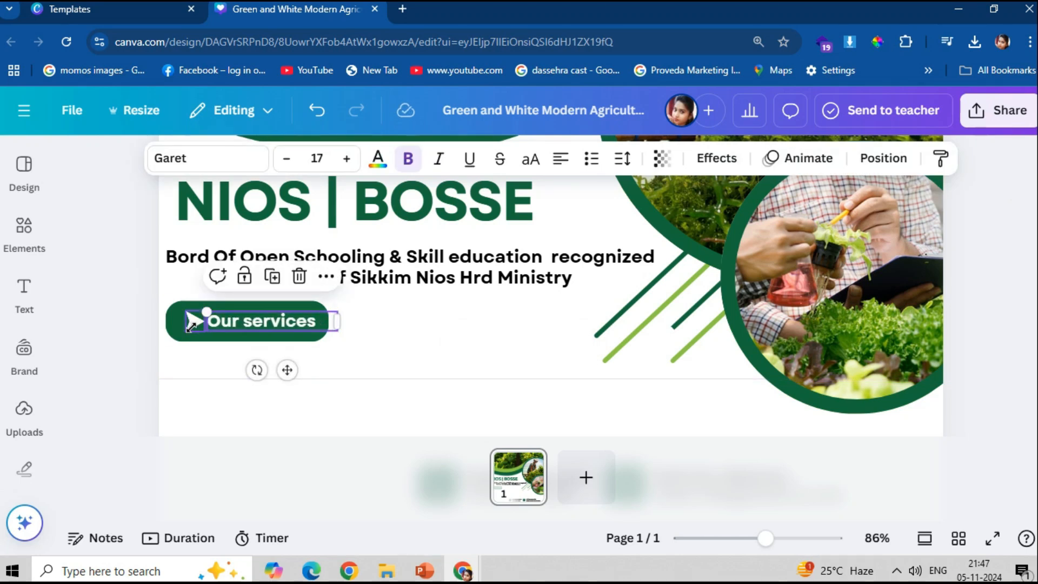
click(189, 325)
click(244, 322)
- Duplicate the Our services text and drag the copy below the button
scroll(245, 322, down, 2)
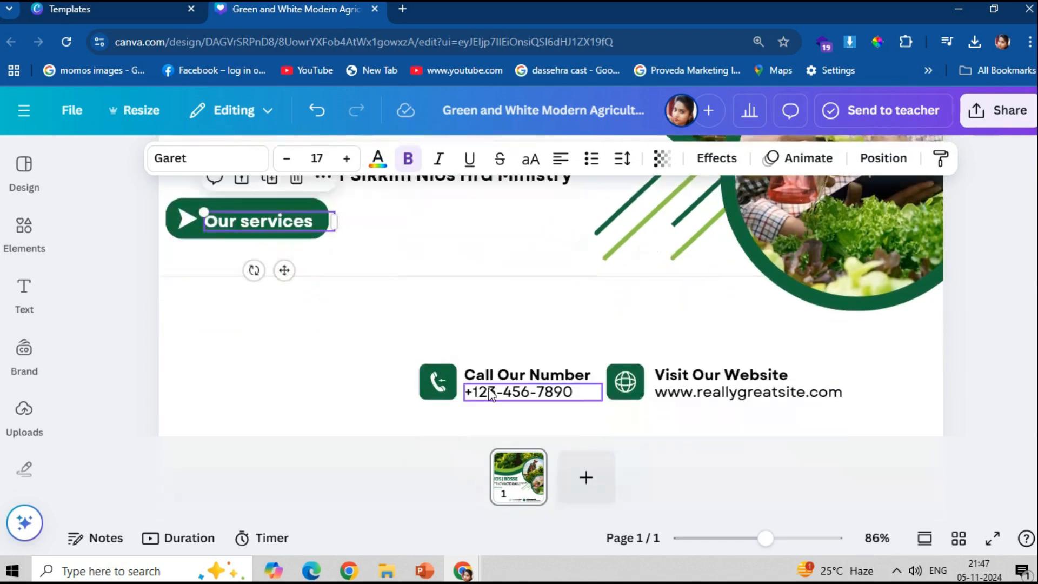
key(ctrl+d)
double_click(223, 236)
click(267, 253)
drag(252, 238, 224, 297)
- Try a light-blue background and a lower green-curve position, then undo both
scroll(508, 311, up, 3)
scroll(419, 225, up, 3)
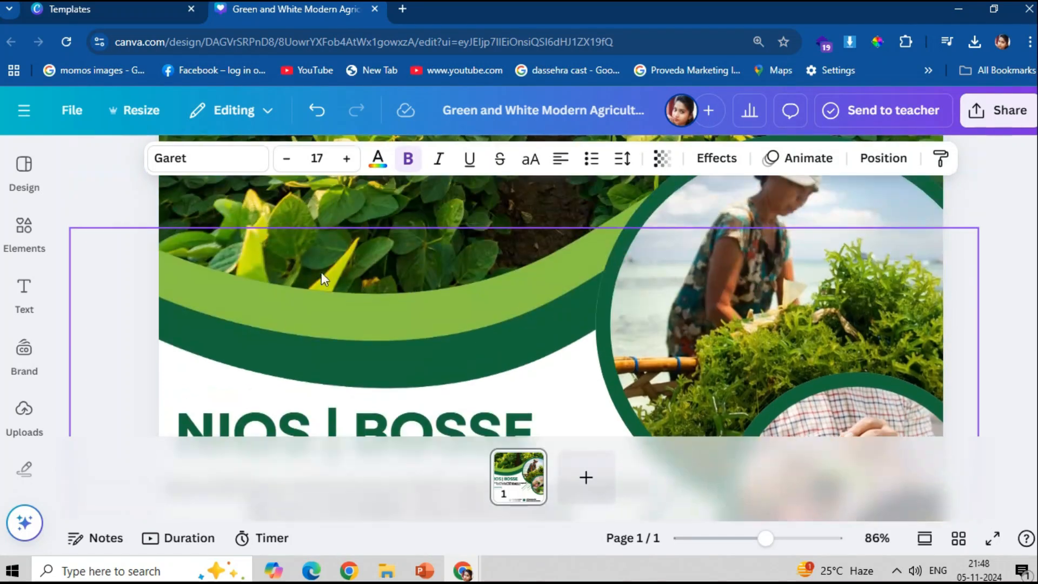
click(374, 206)
click(394, 158)
scroll(193, 431, down, 5)
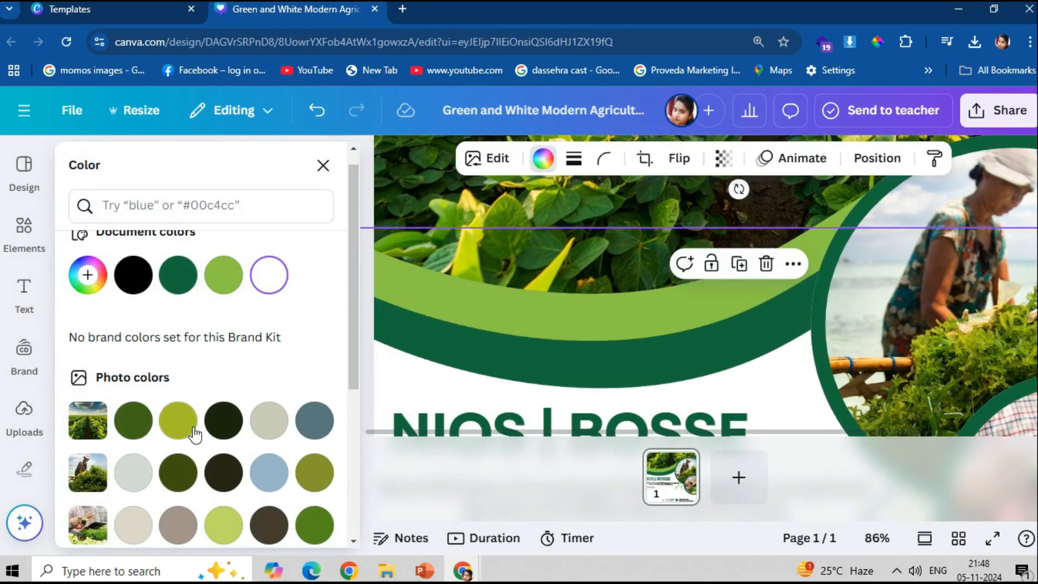
scroll(266, 399, up, 3)
click(271, 393)
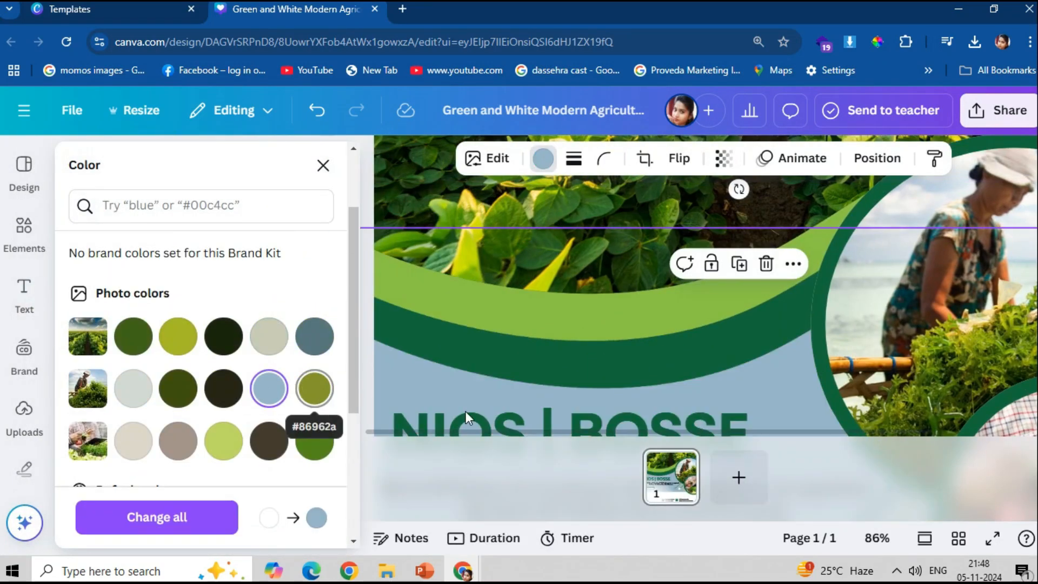
key(ctrl+z)
scroll(478, 411, down, 2)
scroll(506, 458, up, 2)
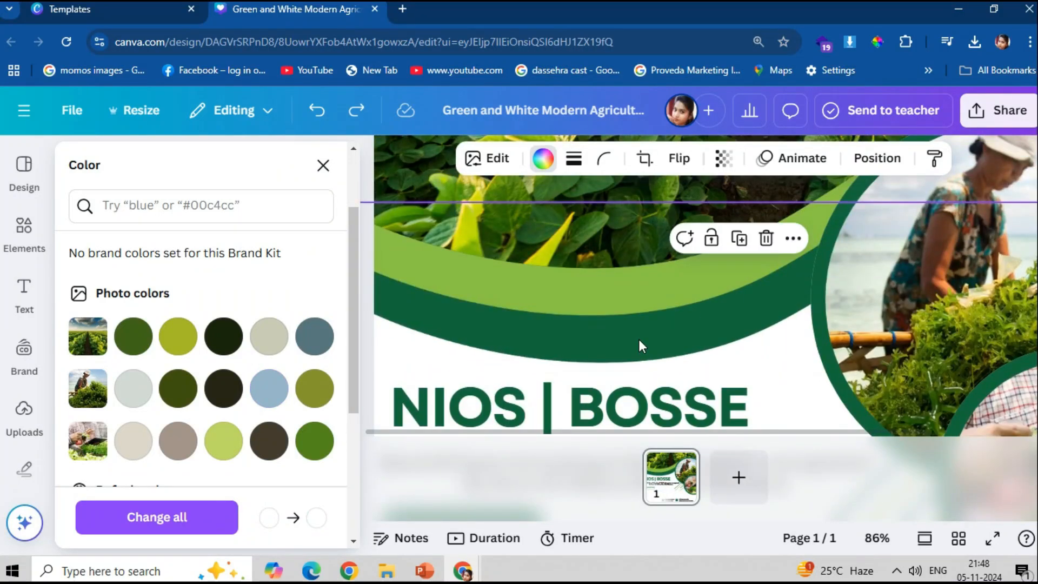
scroll(627, 341, down, 1)
mouse_move(593, 298)
mouse_down()
mouse_move(593, 228)
mouse_move(596, 309)
mouse_up()
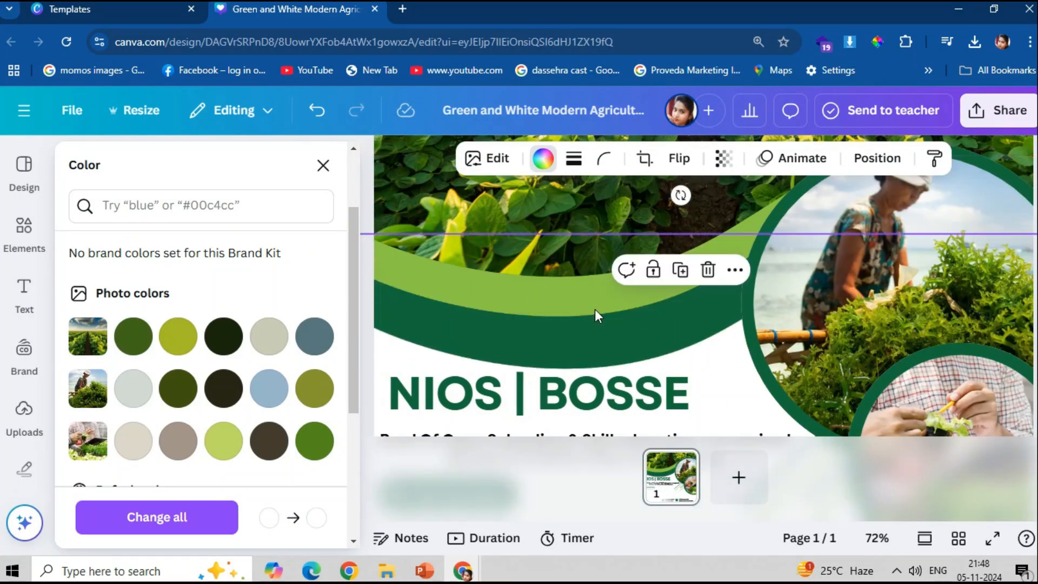
key(ctrl+z)
- Try a slate fill on the white shape, undo it, and drag the curve shape
click(314, 336)
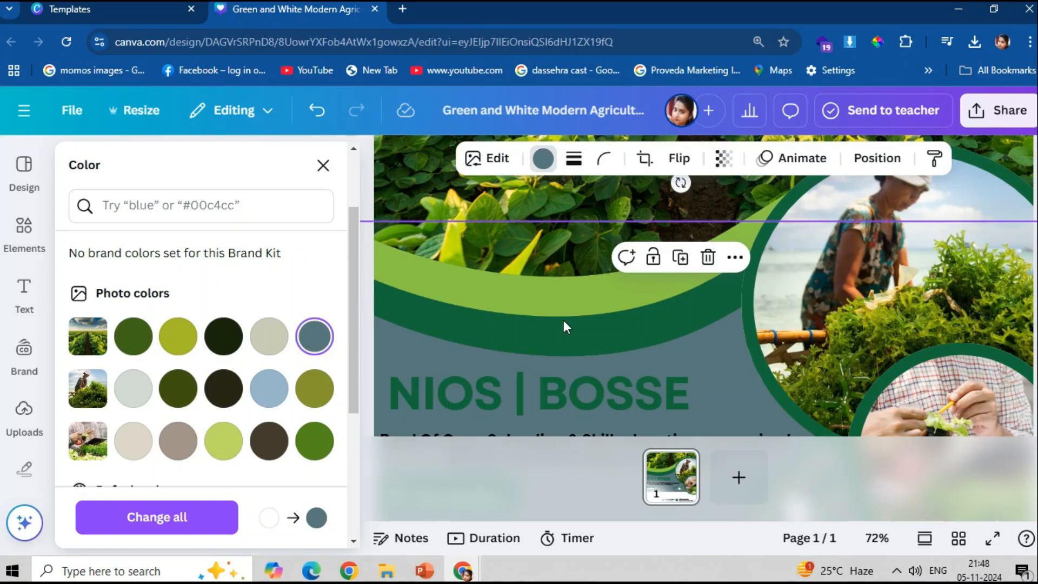
ctrl+scroll(586, 316, down, 2)
scroll(586, 317, down, 3)
key(ctrl+z)
scroll(586, 316, up, 2)
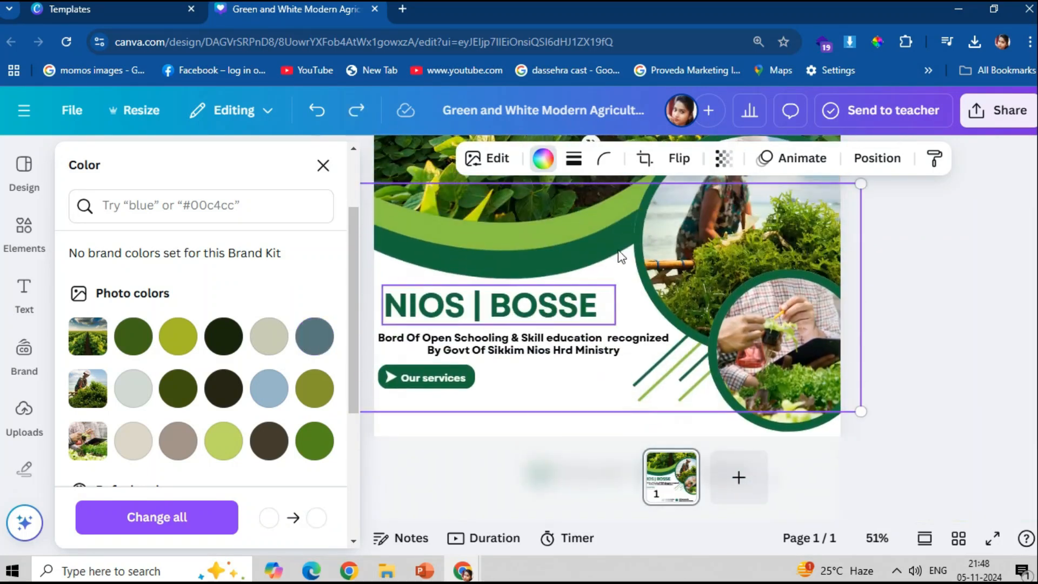
drag(583, 248, 462, 311)
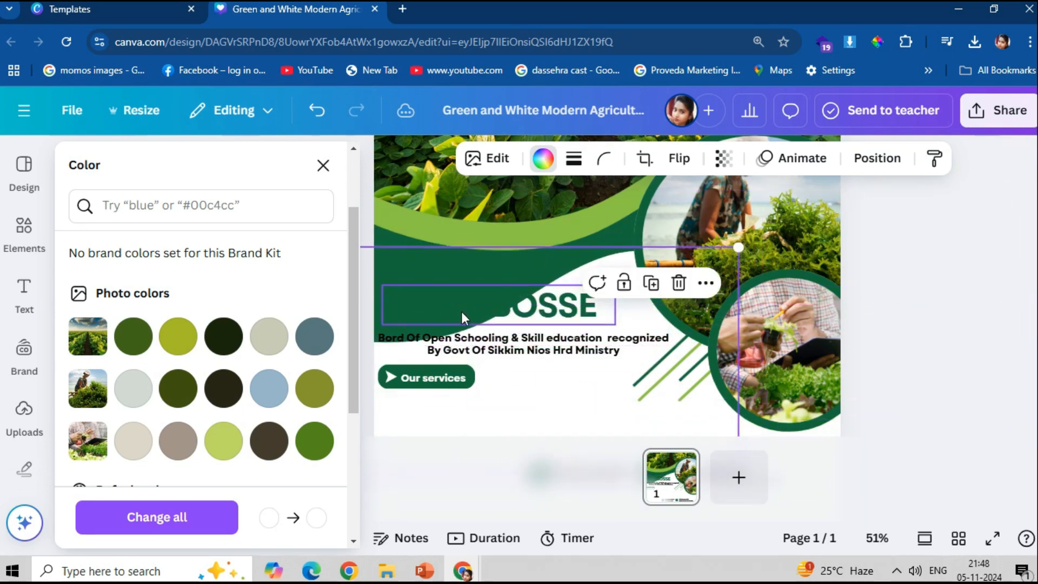
- Recolour one curve near-black navy with the custom colour picker and move it lower
click(133, 336)
click(269, 389)
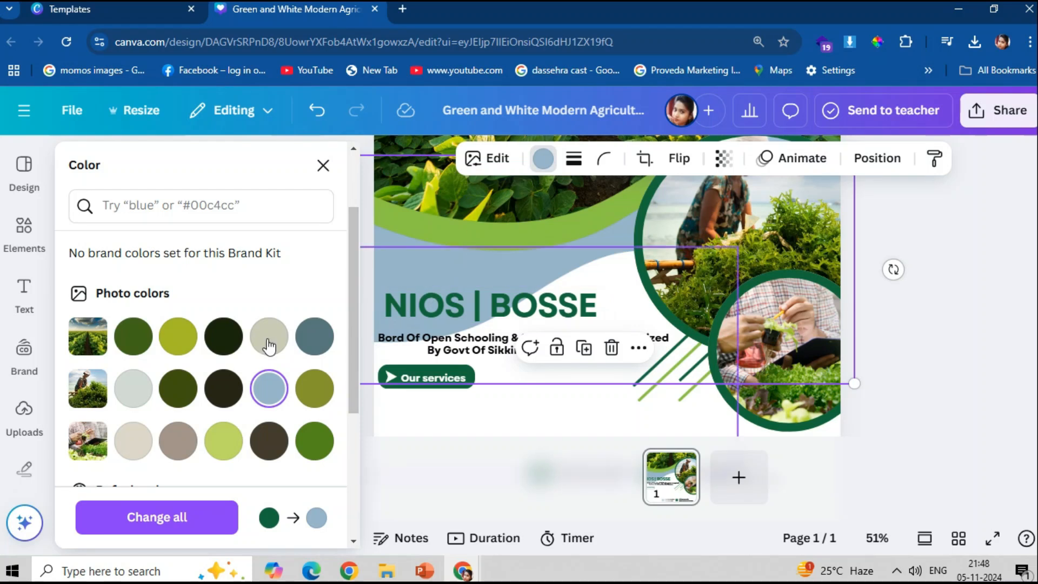
scroll(207, 427, down, 5)
click(314, 406)
scroll(270, 459, up, 5)
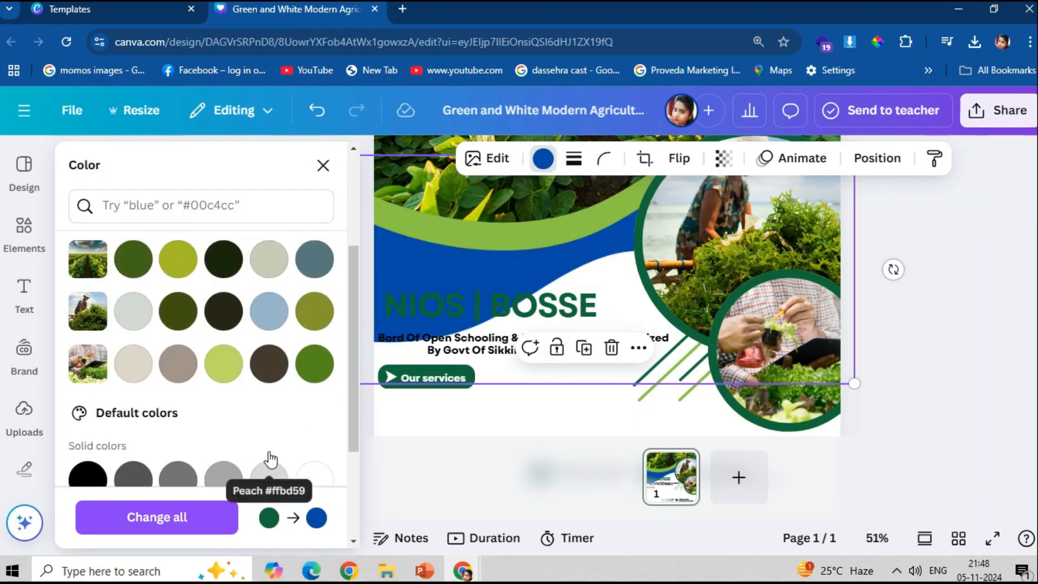
click(87, 293)
drag(312, 386, 293, 410)
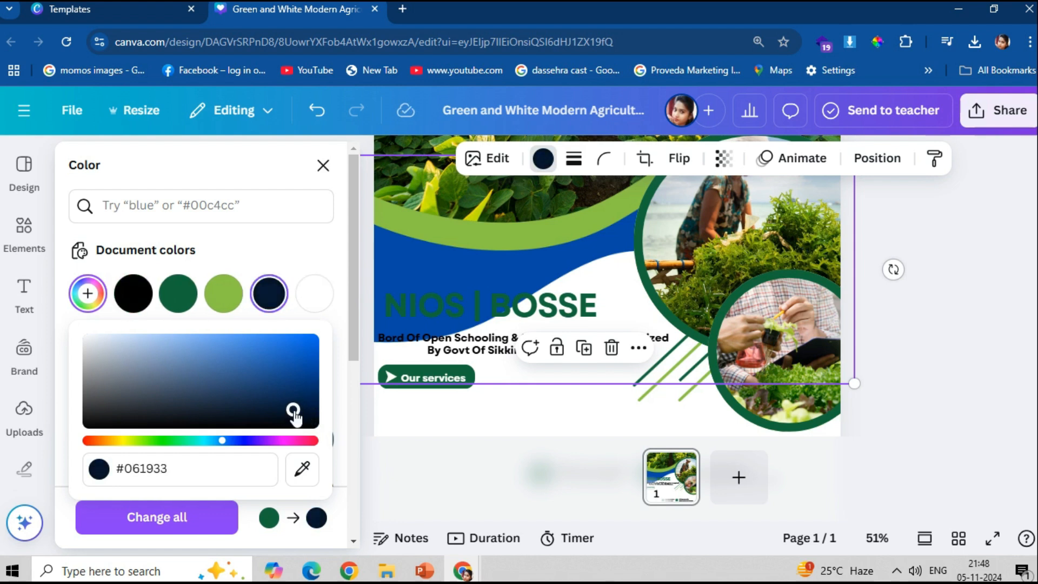
click(333, 247)
drag(486, 264, 468, 327)
- Recolour the green curve teal (#3494A7) with the custom picker and reposition it
click(400, 216)
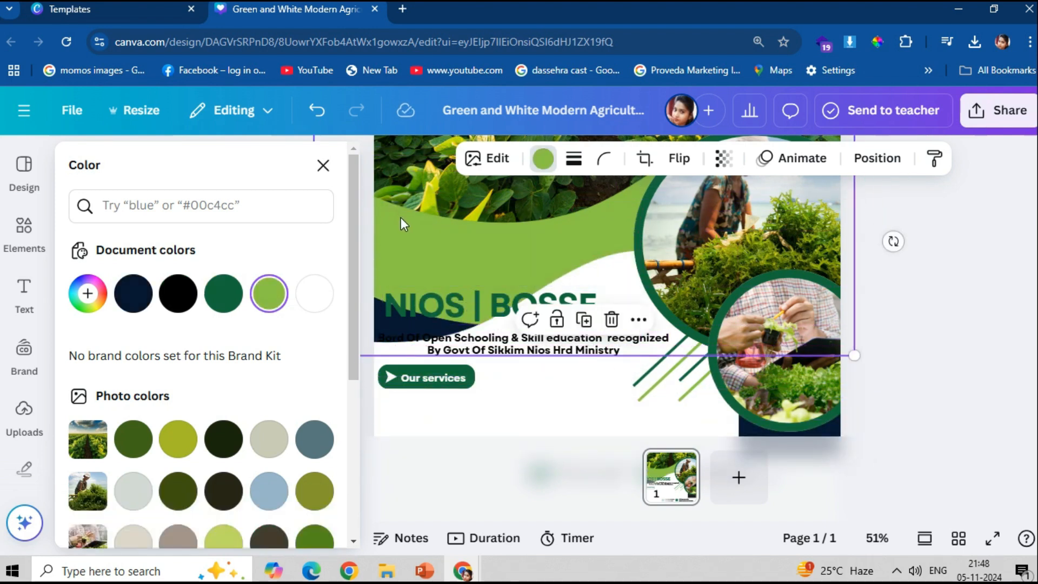
click(271, 479)
click(314, 456)
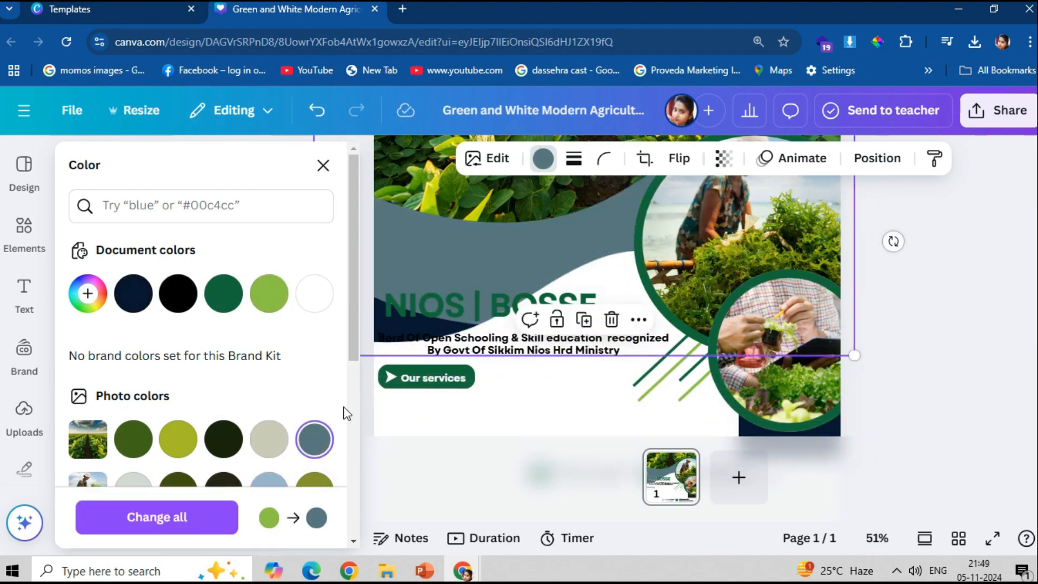
click(87, 293)
drag(279, 334, 245, 366)
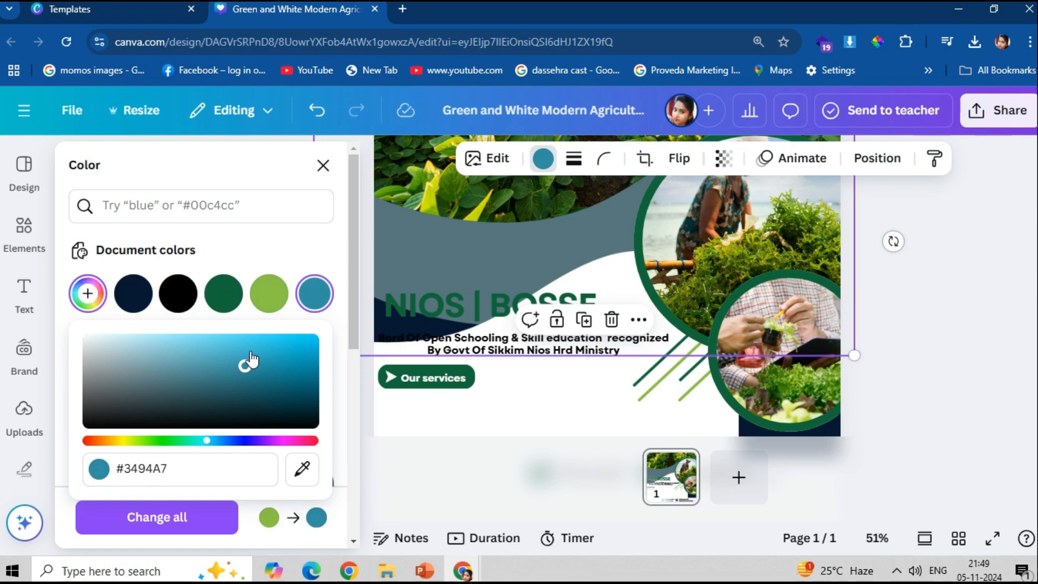
click(300, 243)
drag(381, 315, 394, 355)
- Raise the navy wave over the teal area and move the white wave behind the text
click(379, 326)
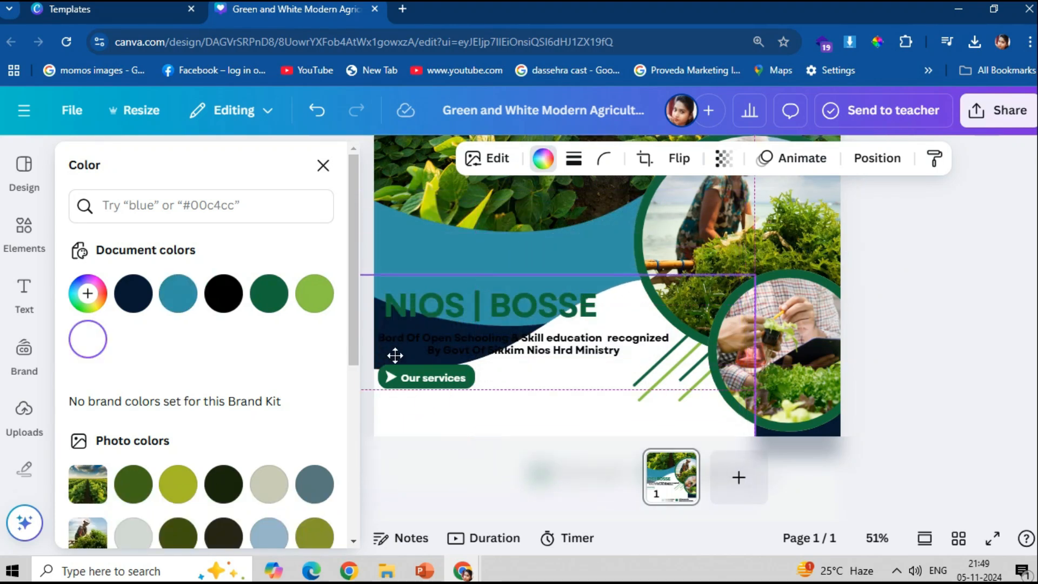
drag(560, 378, 707, 425)
drag(371, 401, 373, 345)
drag(418, 399, 346, 286)
- Give the small circular photo a navy border
click(877, 191)
click(664, 325)
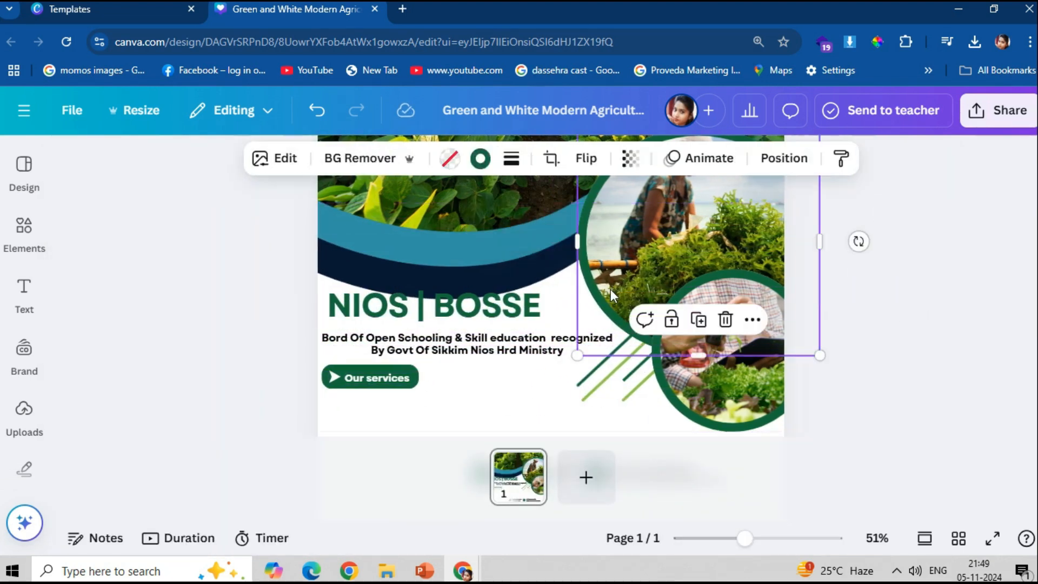
click(481, 159)
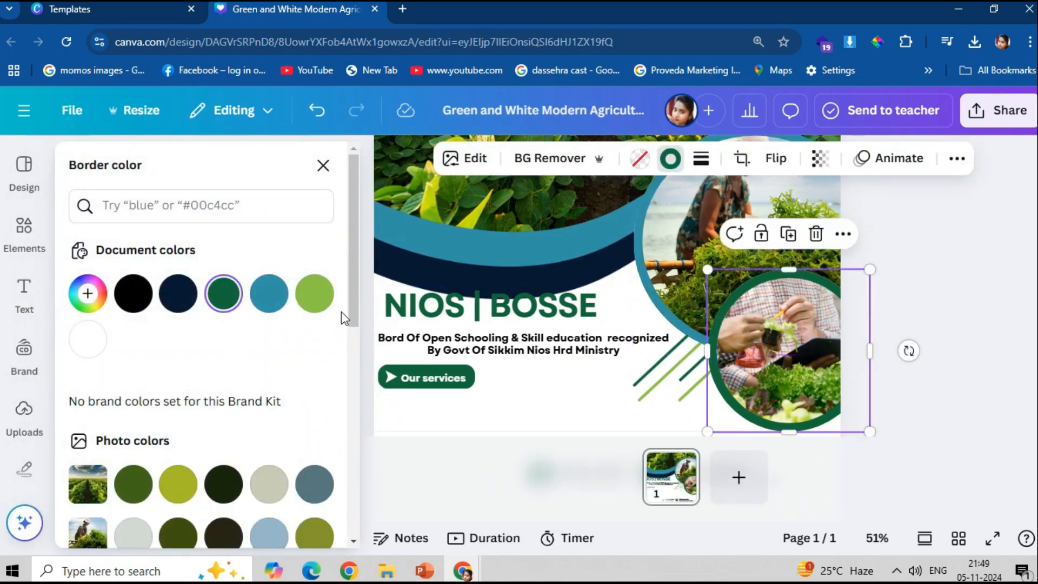
click(178, 293)
key(Escape)
- Recolour the stripes: white part teal, dot light blue, light-green stripes navy
click(600, 370)
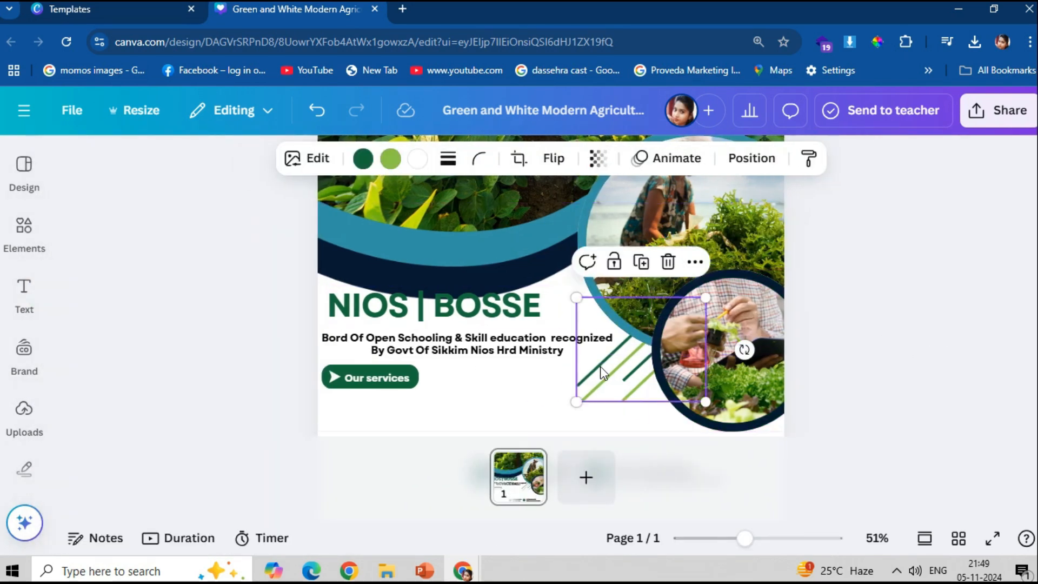
click(418, 158)
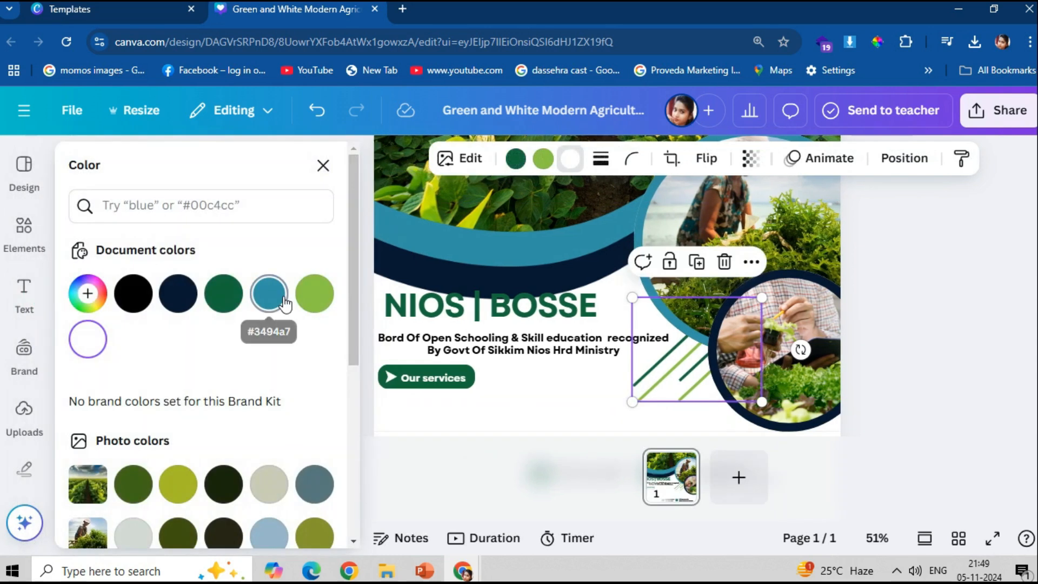
click(285, 300)
click(312, 306)
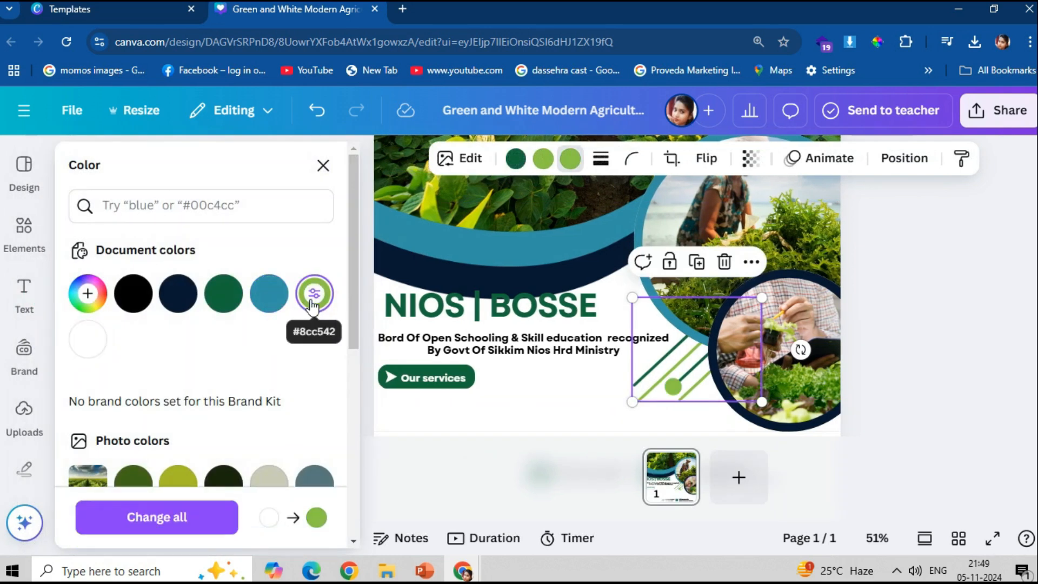
scroll(308, 336, down, 3)
click(268, 459)
scroll(216, 319, up, 1)
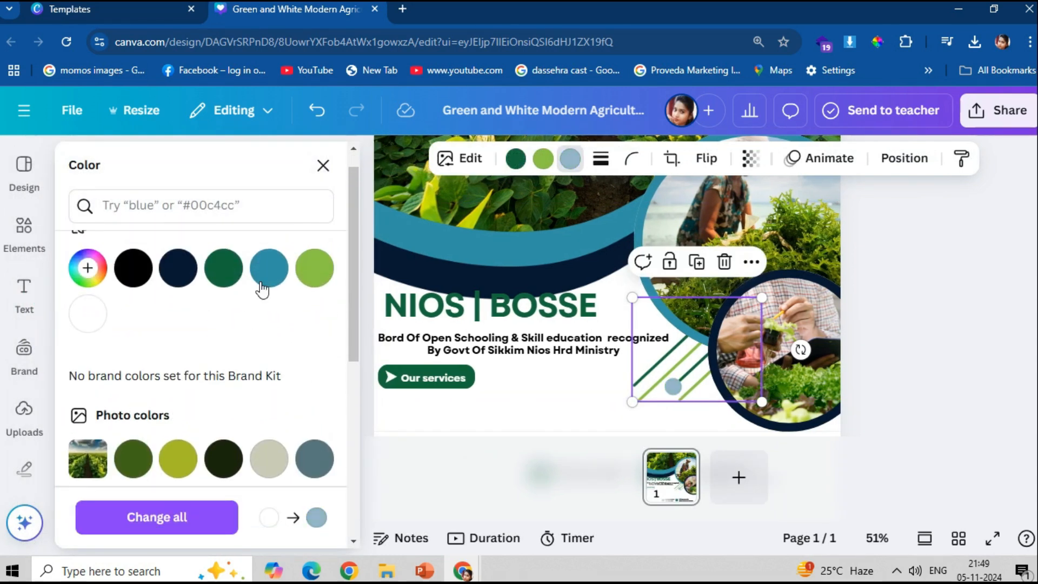
click(268, 268)
scroll(289, 465, down, 2)
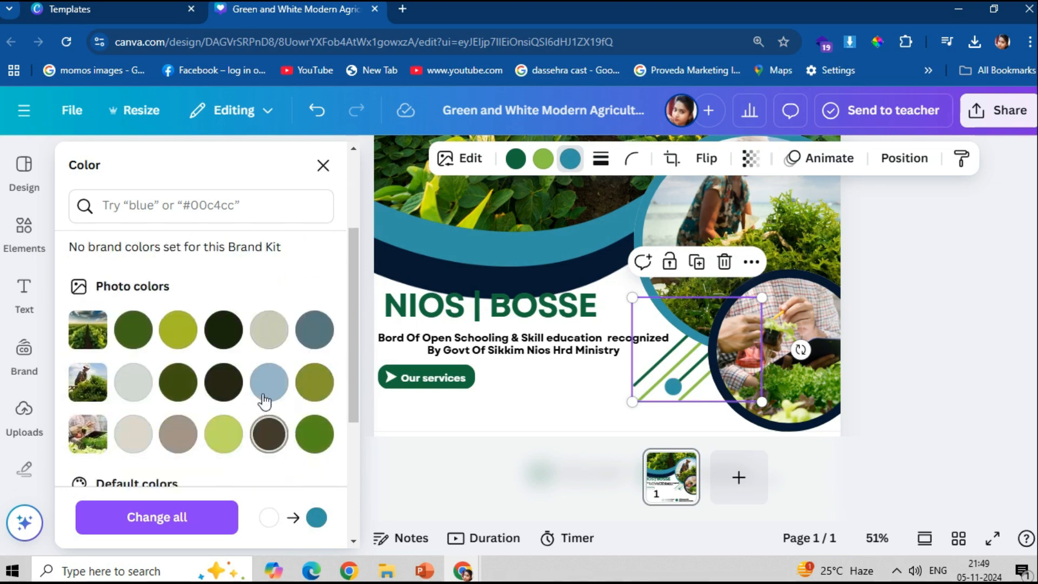
click(269, 382)
scroll(237, 400, up, 3)
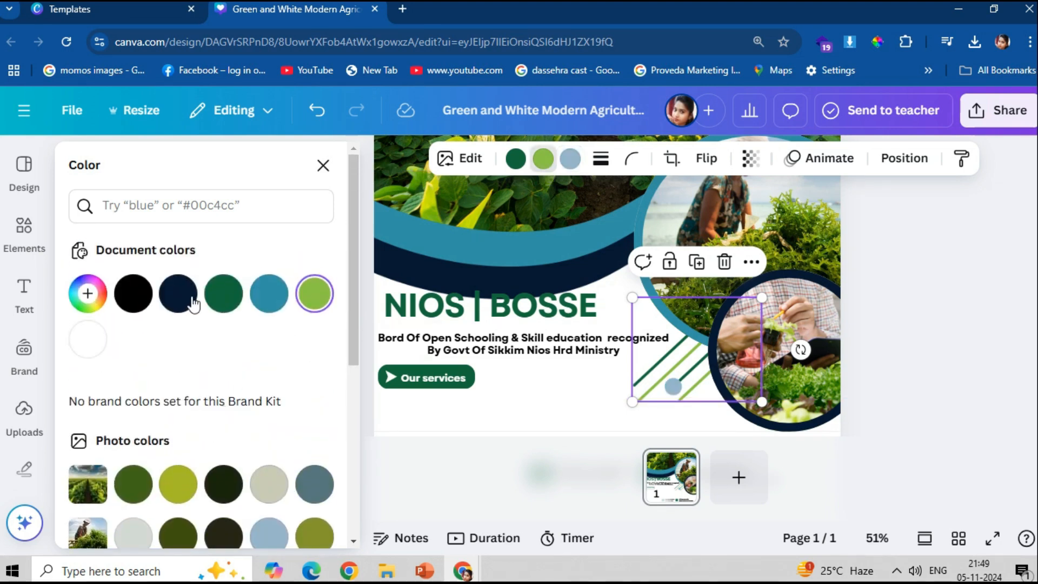
click(179, 293)
- Make the green stripes teal and the stripes' dot white
click(516, 159)
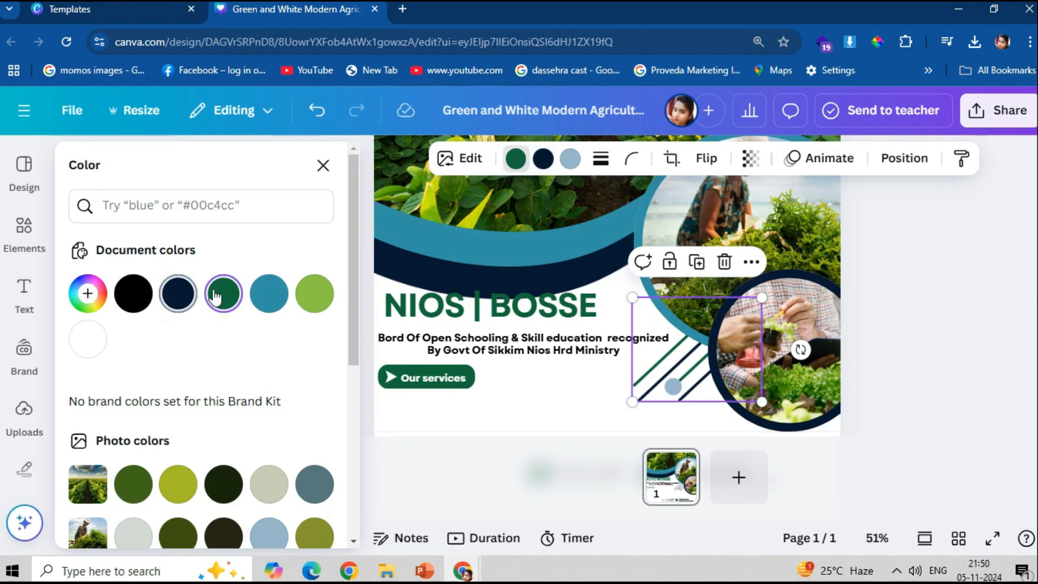
click(269, 293)
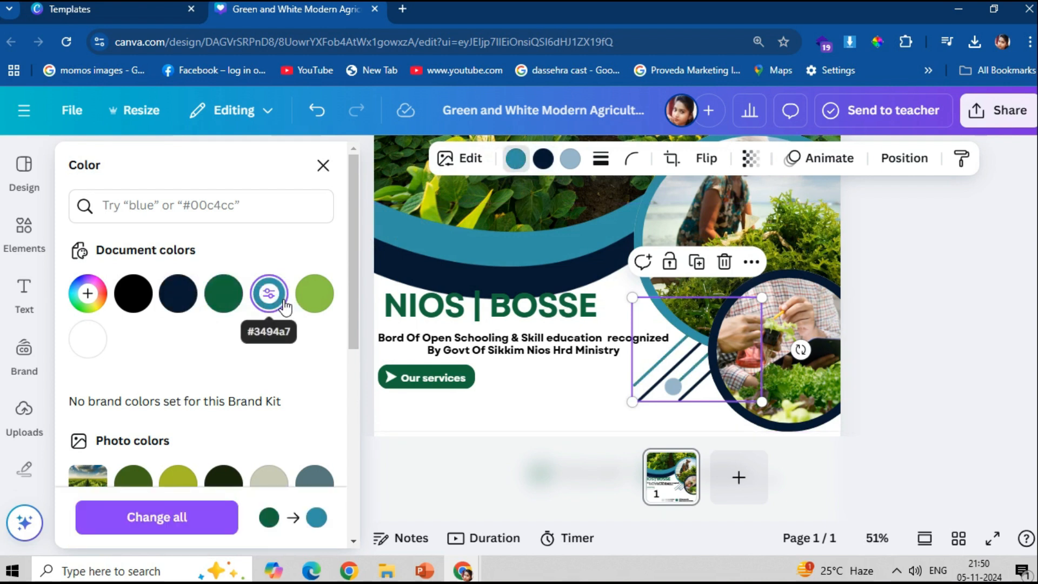
click(976, 276)
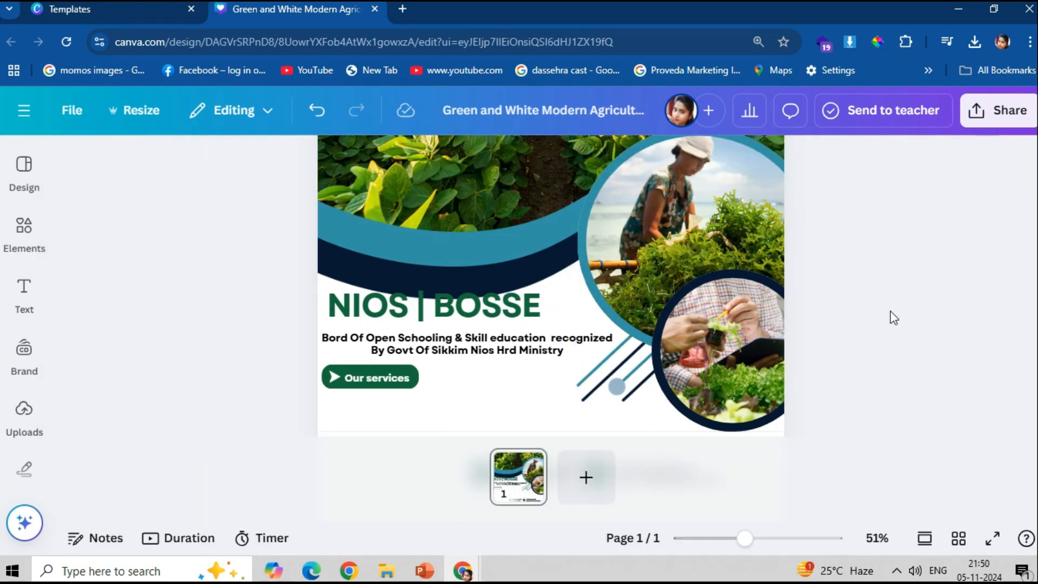
click(611, 373)
click(416, 158)
click(92, 346)
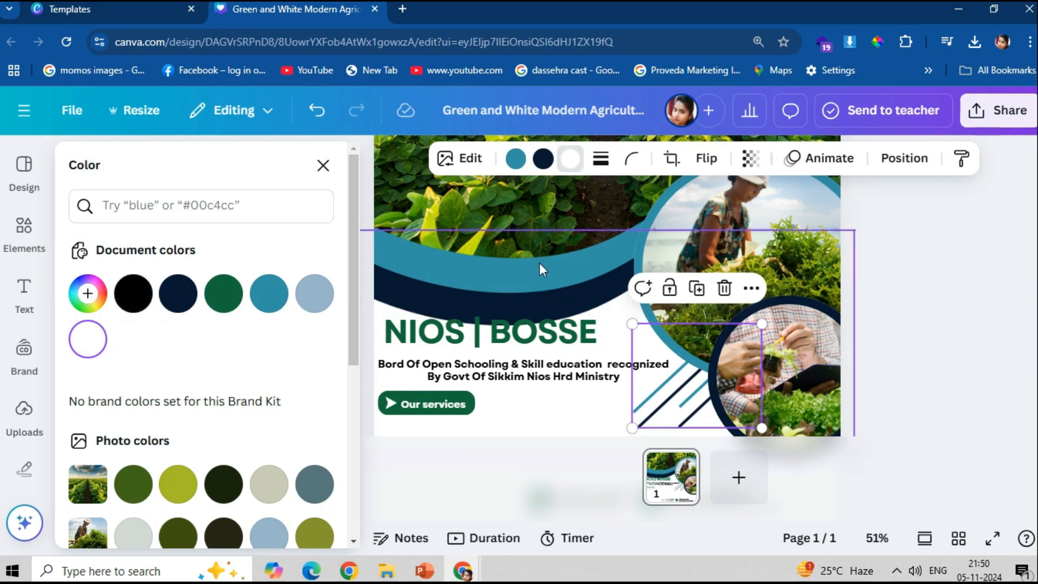
- Move the NIOS | BOSSE heading down and select the Our services button with its text
click(1009, 281)
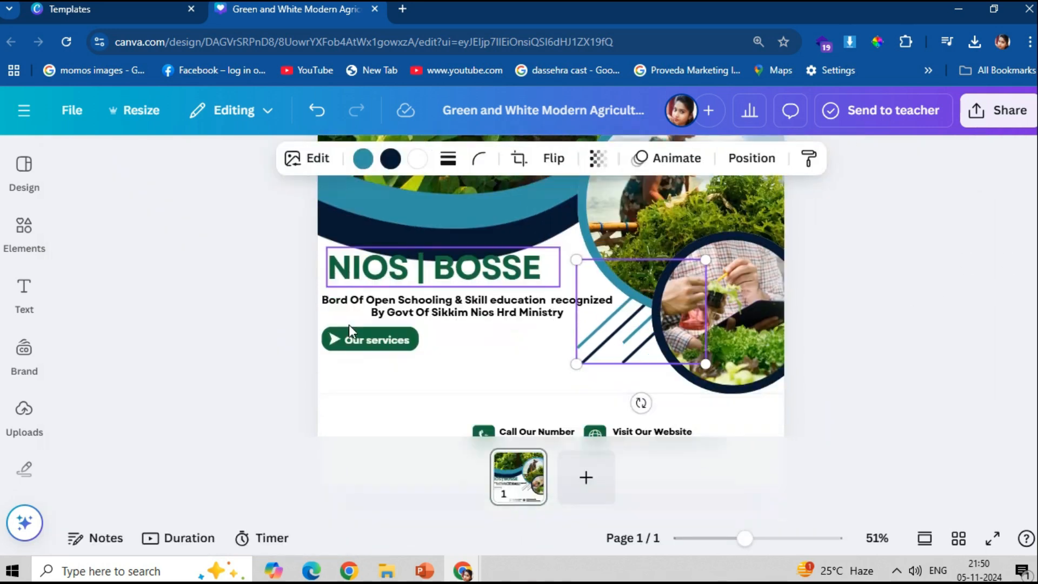
scroll(411, 359, down, 2)
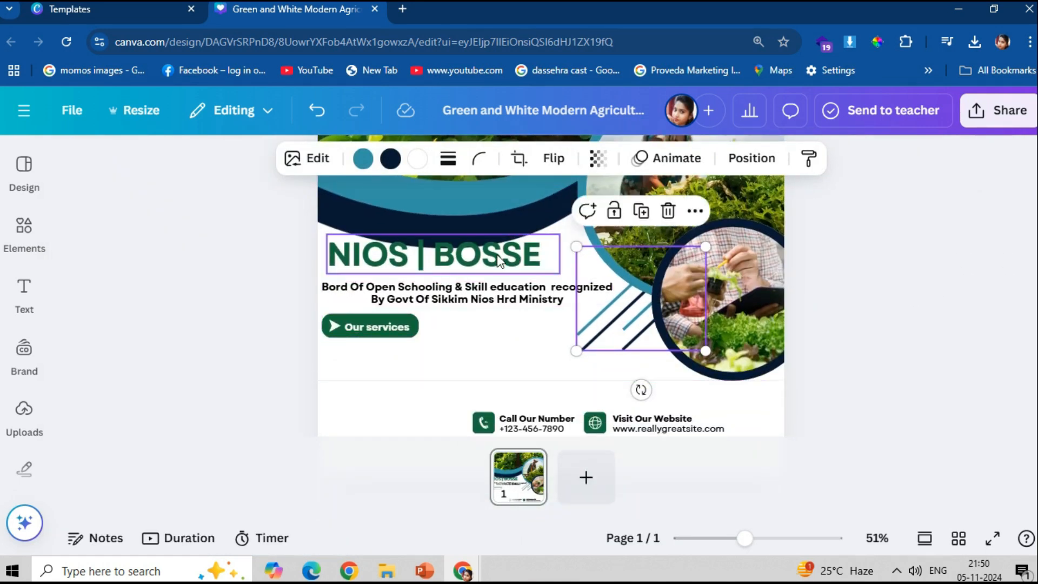
scroll(497, 254, down, 1)
drag(271, 207, 411, 279)
click(812, 338)
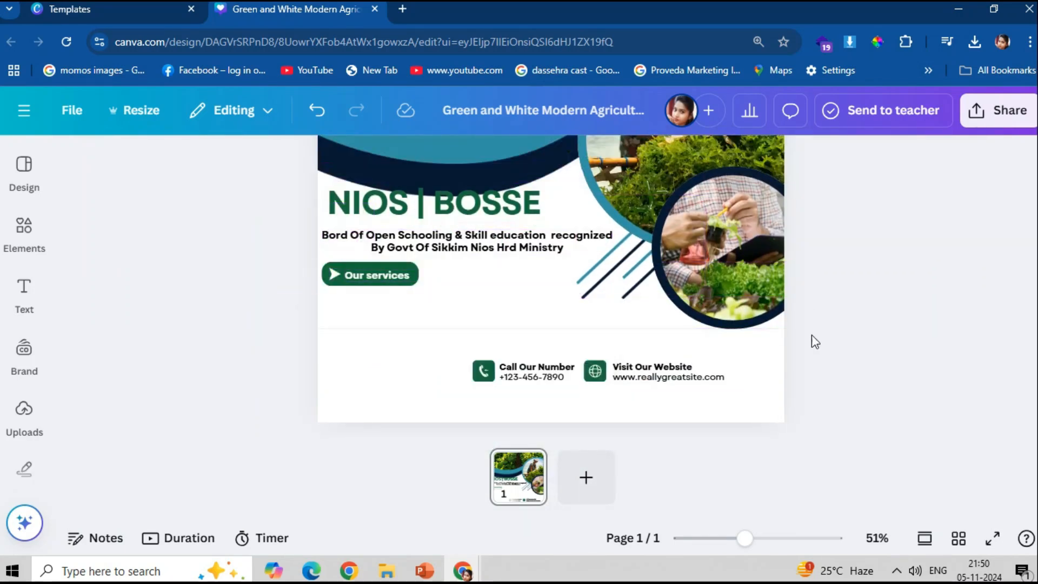
drag(475, 211, 499, 261)
click(340, 279)
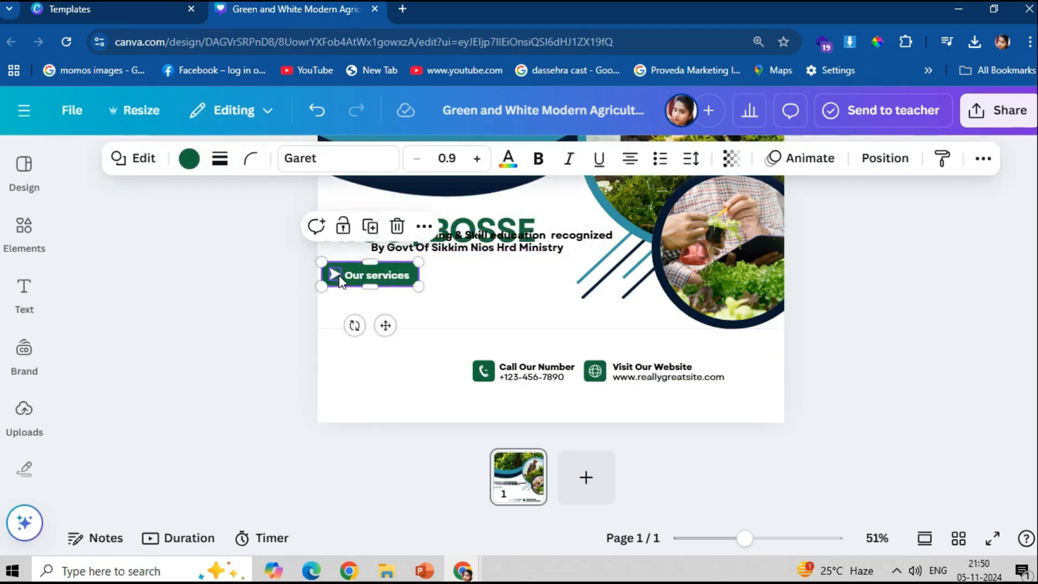
shift+click(349, 277)
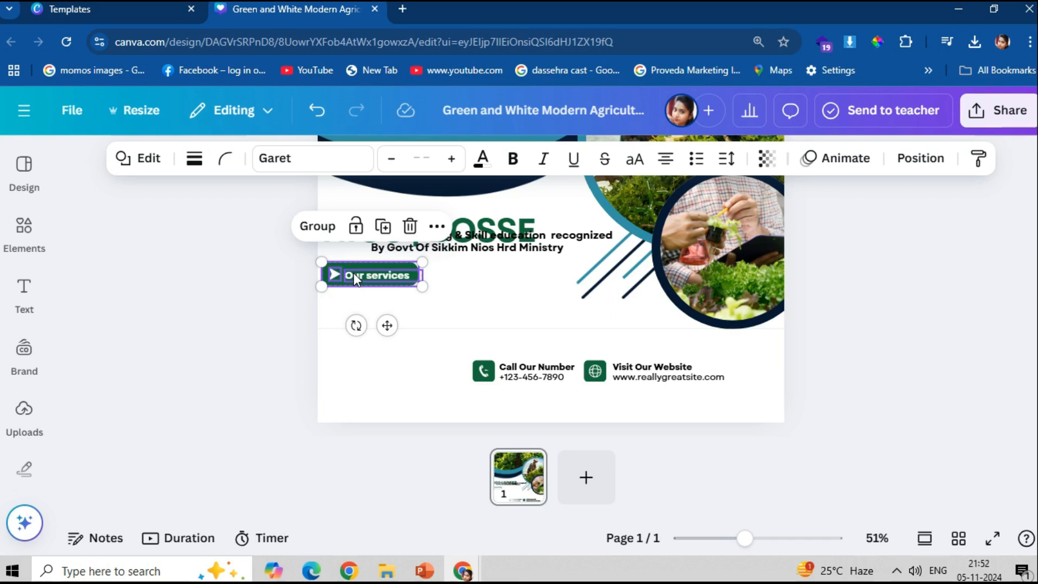
- Move the Our services button lower and narrow the subtitle to wrap onto three lines
click(897, 571)
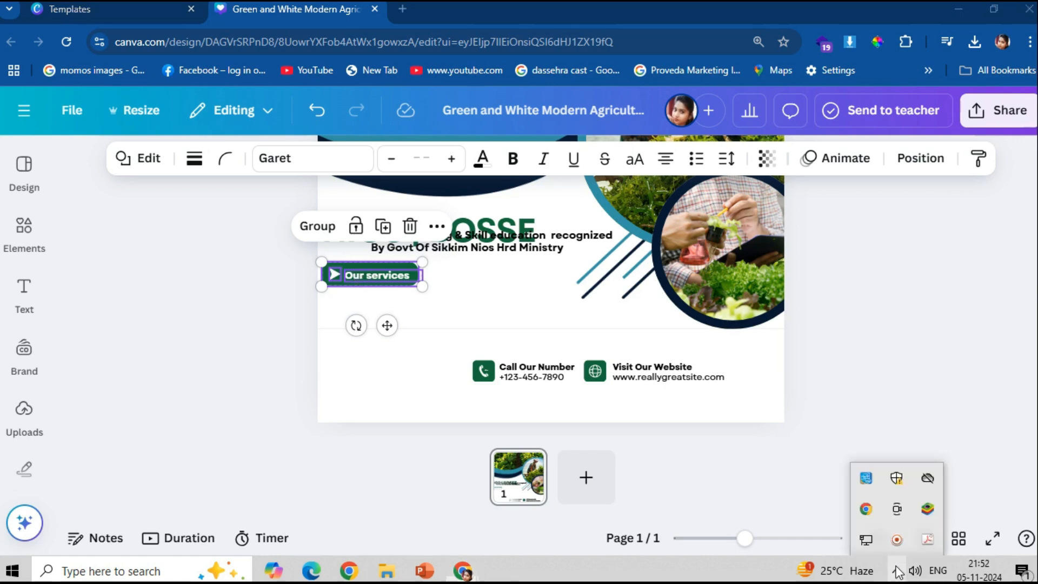
click(898, 540)
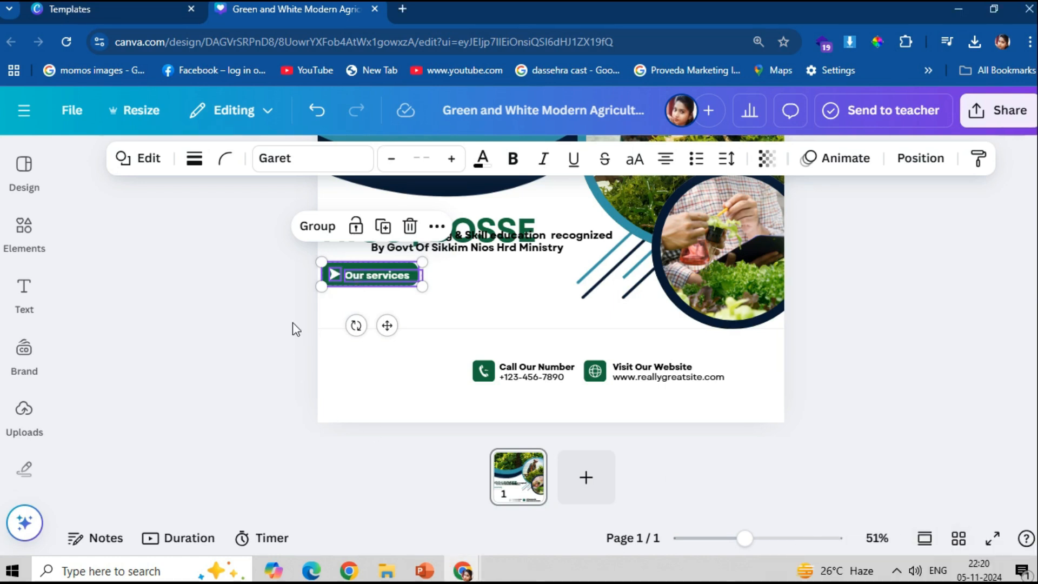
click(225, 290)
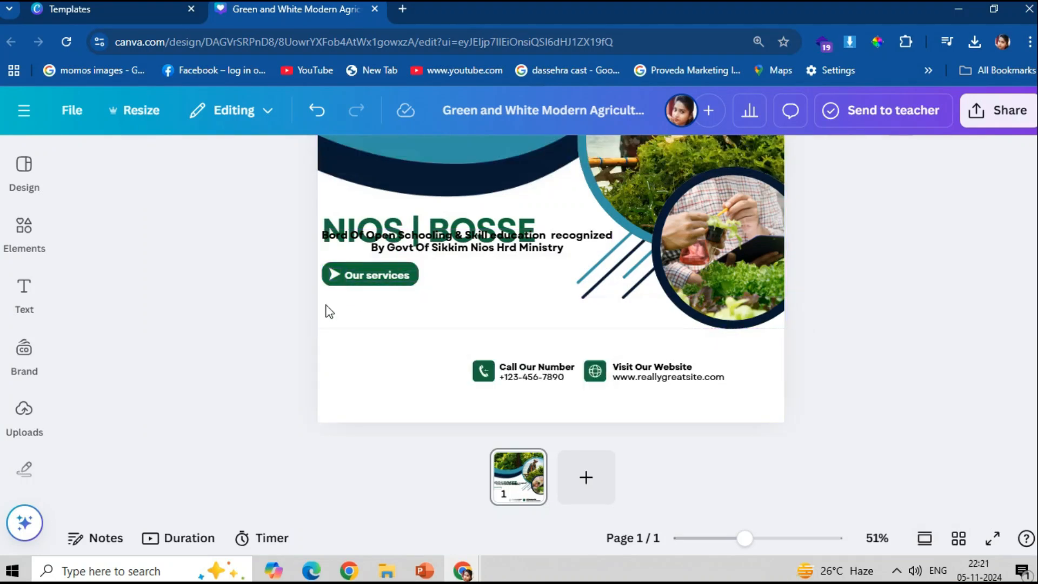
click(350, 278)
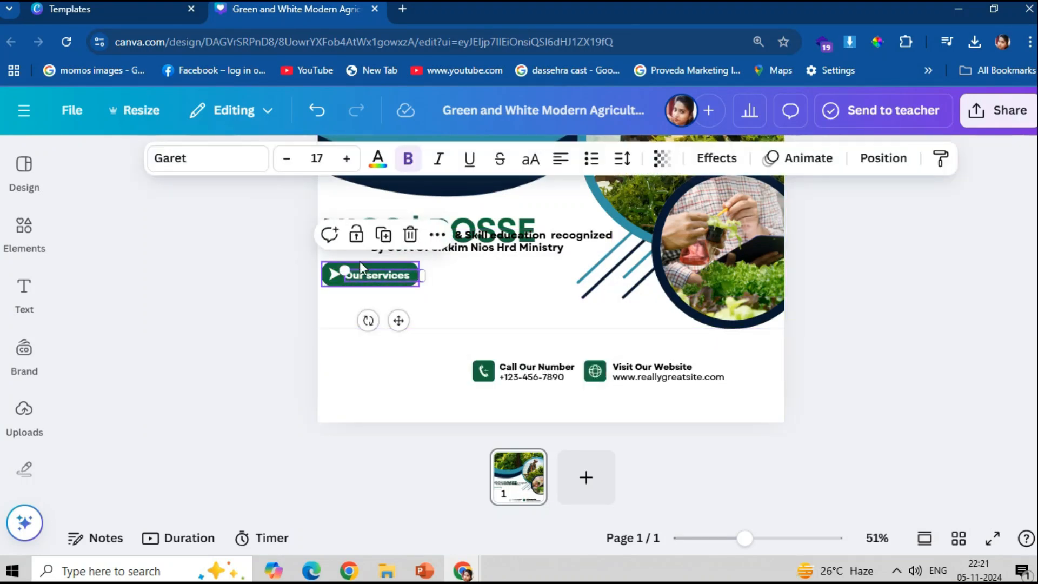
click(351, 280)
drag(352, 278, 379, 304)
click(462, 273)
drag(463, 246, 470, 274)
drag(618, 269, 569, 276)
- Group the button shape, text and arrow, move it down, and adjust the subtitle box
drag(283, 290, 334, 311)
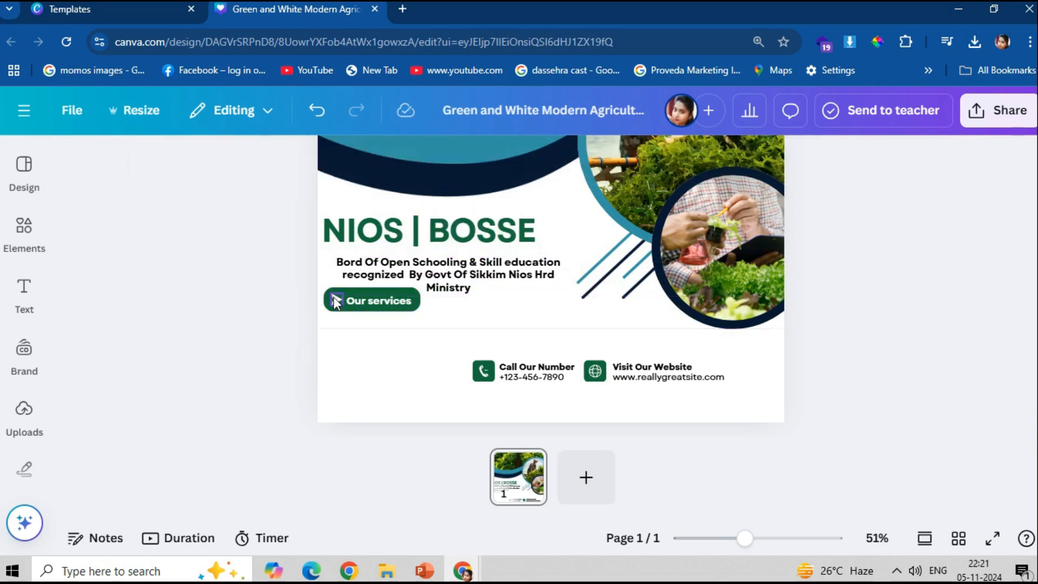
click(336, 303)
shift+click(367, 300)
shift+click(338, 303)
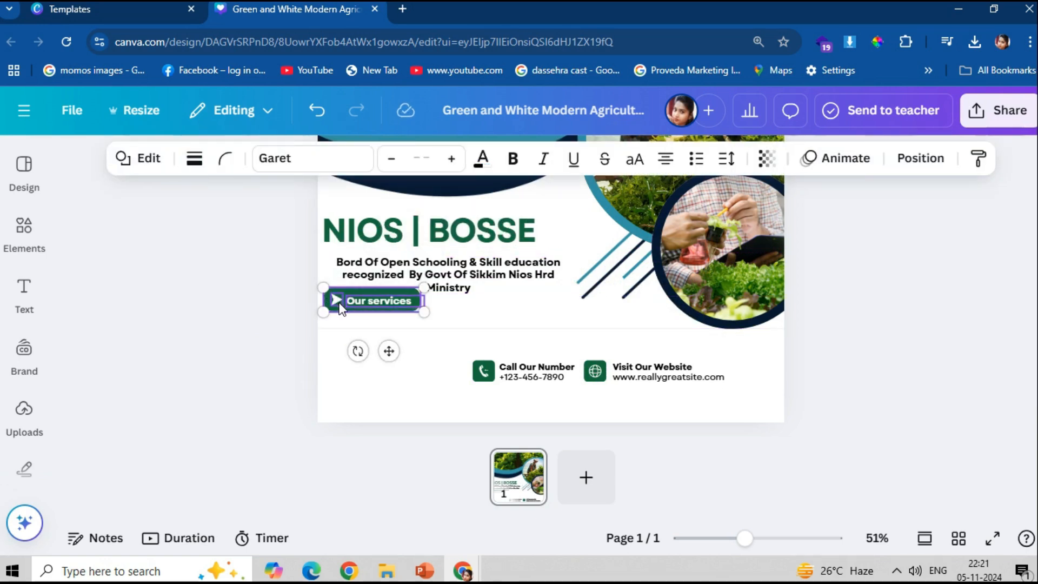
key(ctrl+g)
drag(342, 307, 340, 343)
drag(486, 278, 475, 284)
drag(557, 256, 570, 252)
- Shift the whole contact row right and down toward the bottom-right corner
click(547, 224)
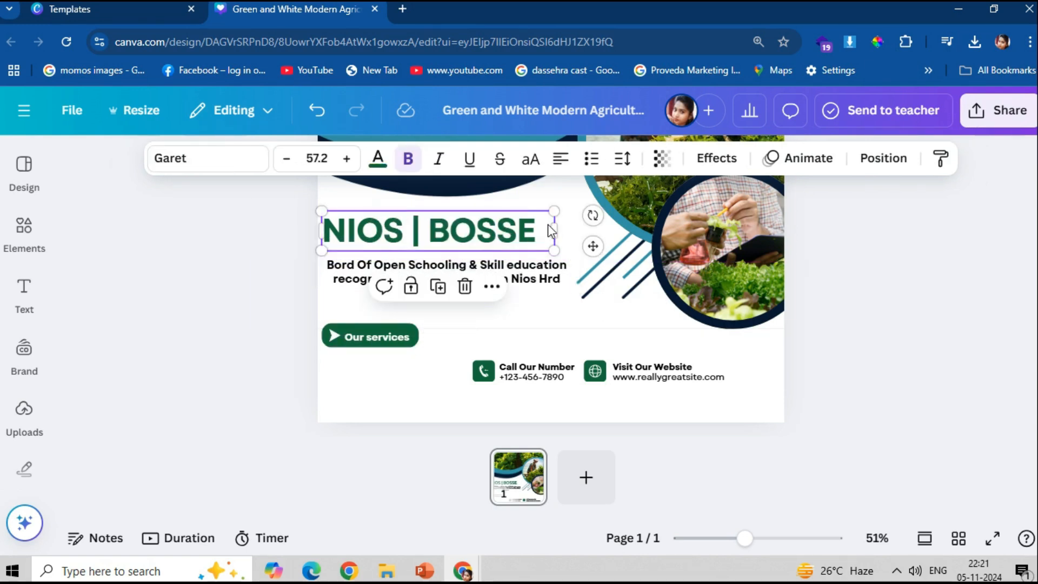
drag(809, 382, 428, 314)
drag(541, 377, 598, 417)
click(945, 347)
- Ungroup the Our services button and nudge its text slightly up and left
double_click(362, 340)
click(342, 380)
click(387, 339)
click(343, 296)
click(271, 306)
click(381, 339)
drag(381, 339, 375, 337)
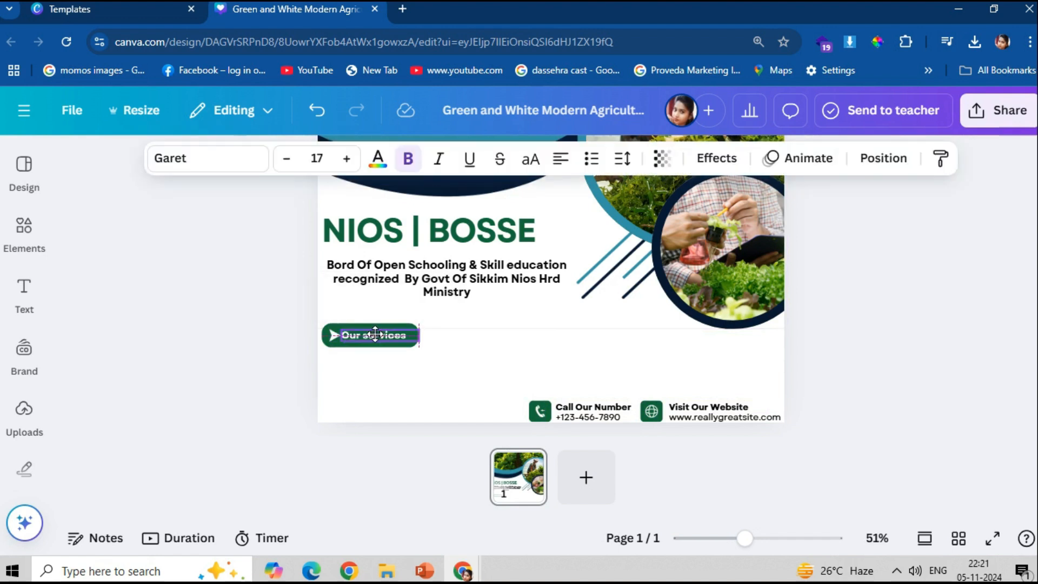
click(262, 328)
click(328, 336)
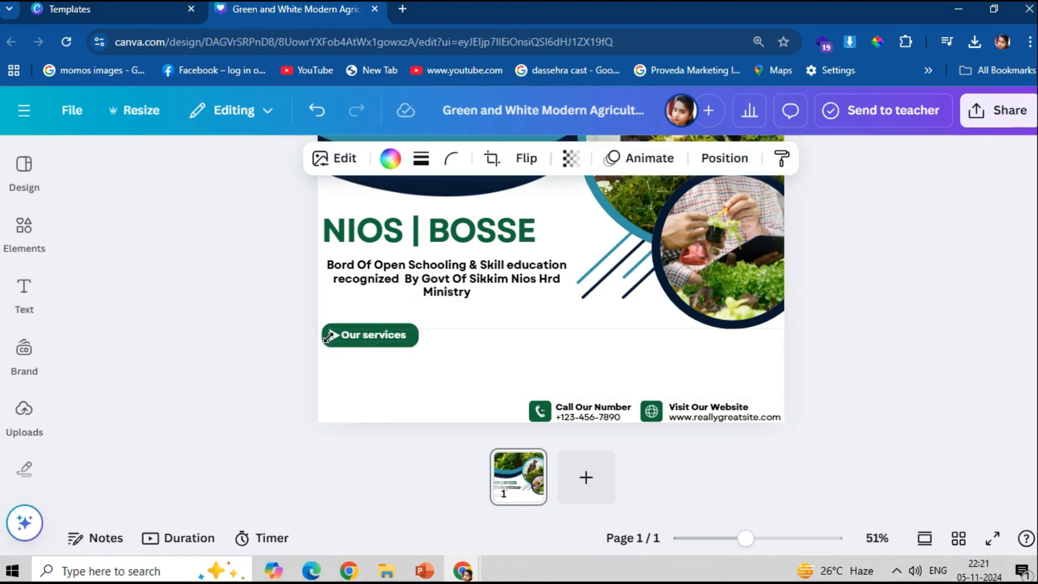
click(346, 338)
key(Left)
key(Left)
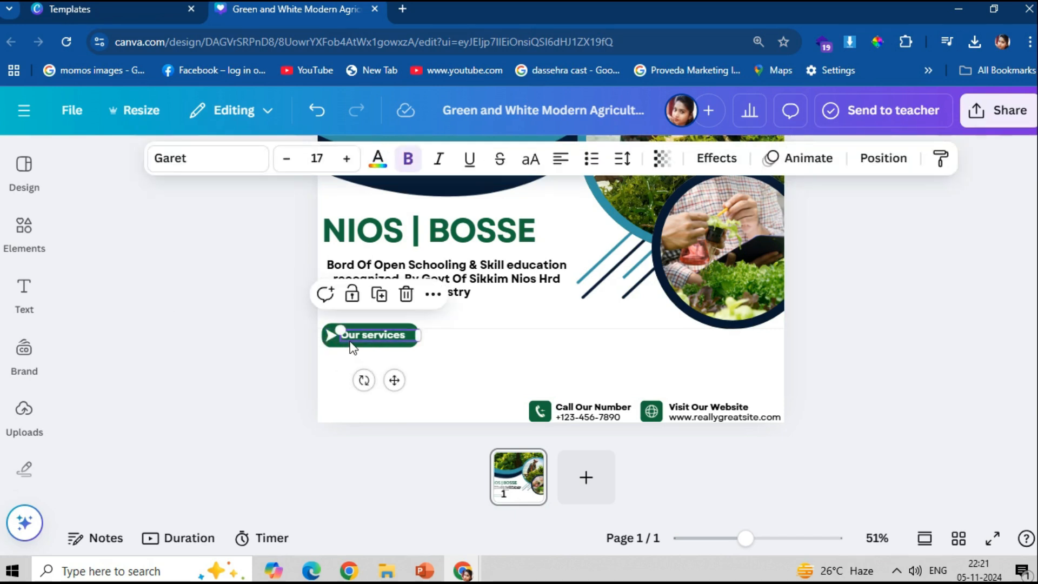
- Make the NIOS | BOSSE heading and the Our services button dark navy
click(422, 226)
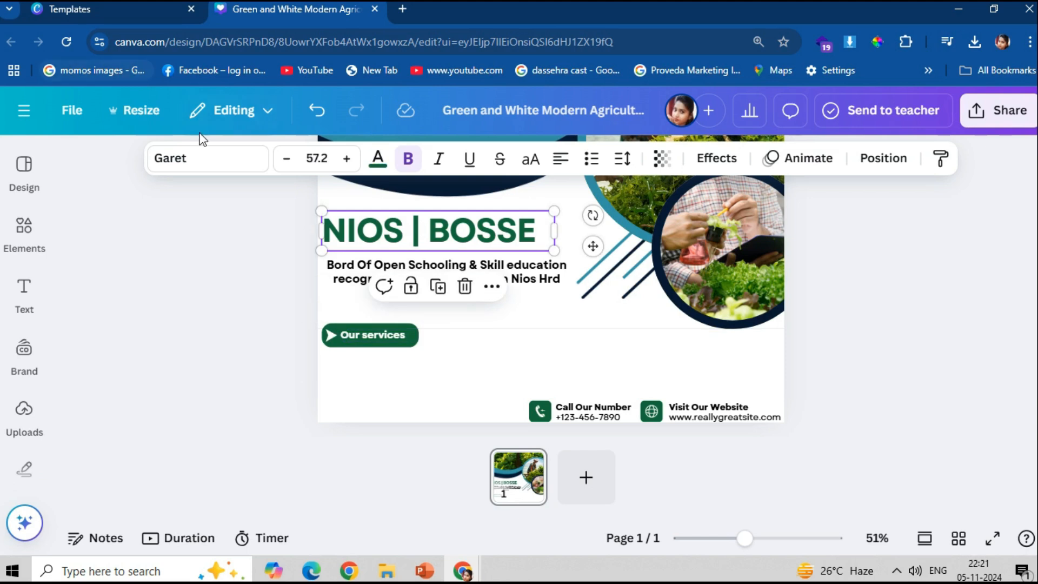
click(378, 159)
click(179, 293)
click(604, 371)
click(356, 329)
click(188, 159)
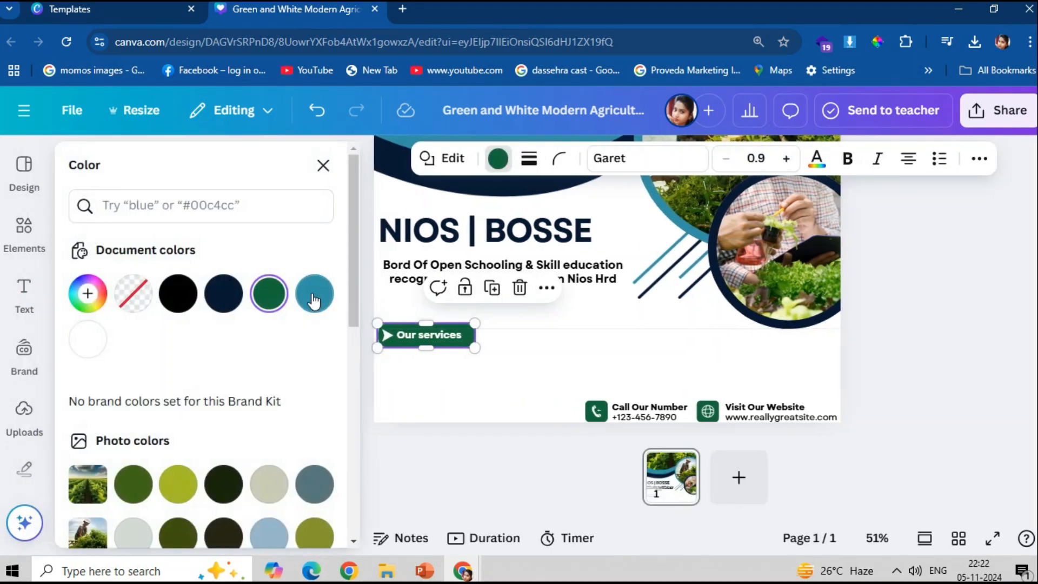
click(223, 293)
click(451, 373)
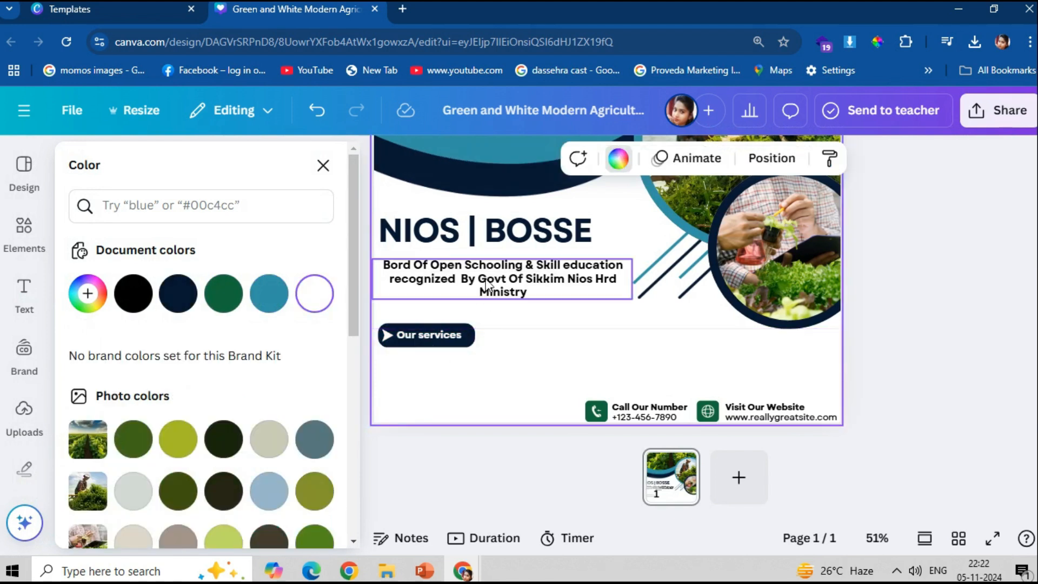
- Recolour the website globe and phone contact icons dark navy
click(506, 282)
scroll(842, 331, up, 3)
scroll(842, 331, down, 3)
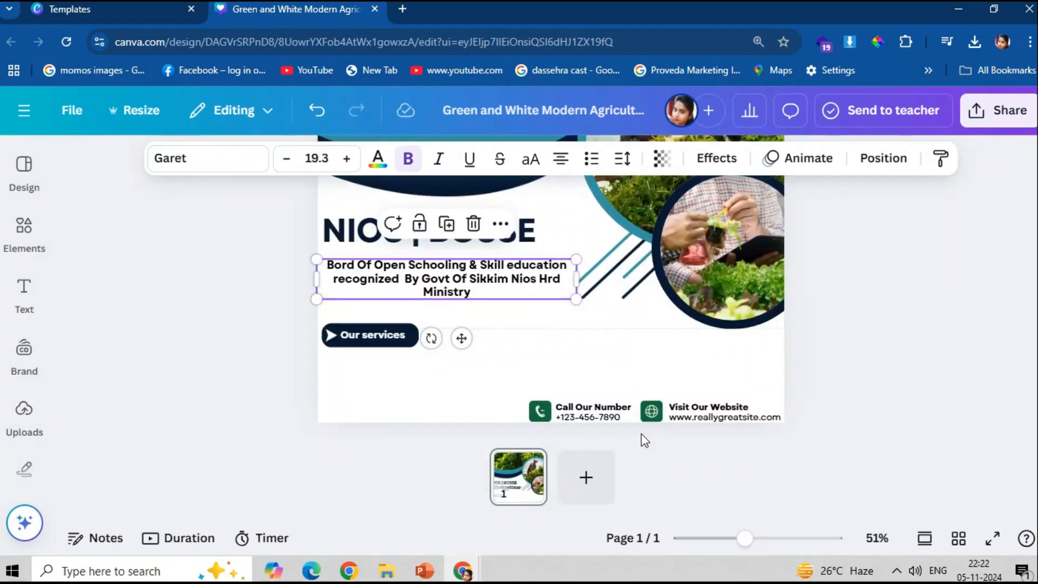
click(651, 411)
click(200, 162)
click(222, 292)
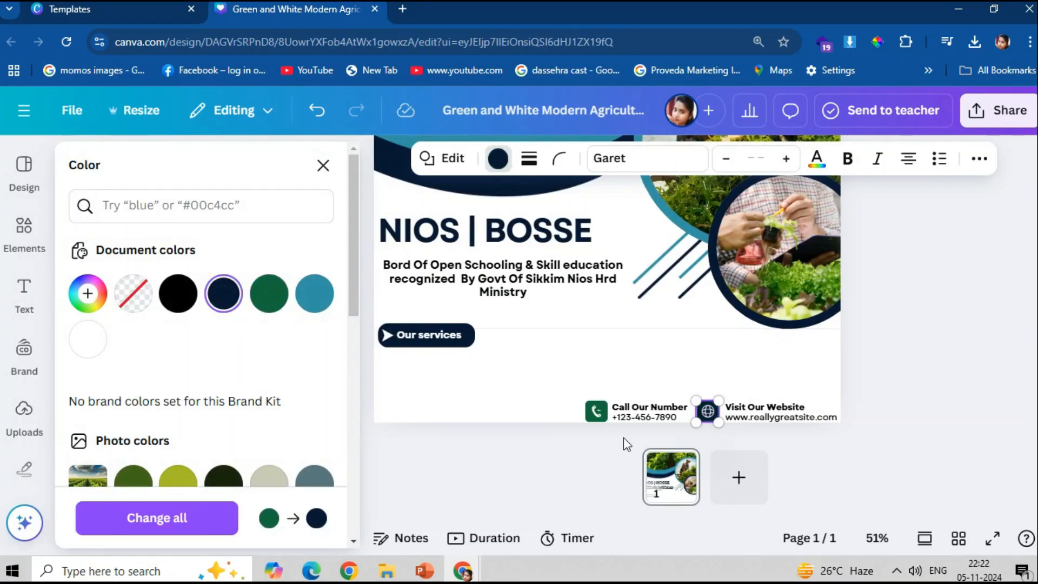
click(596, 410)
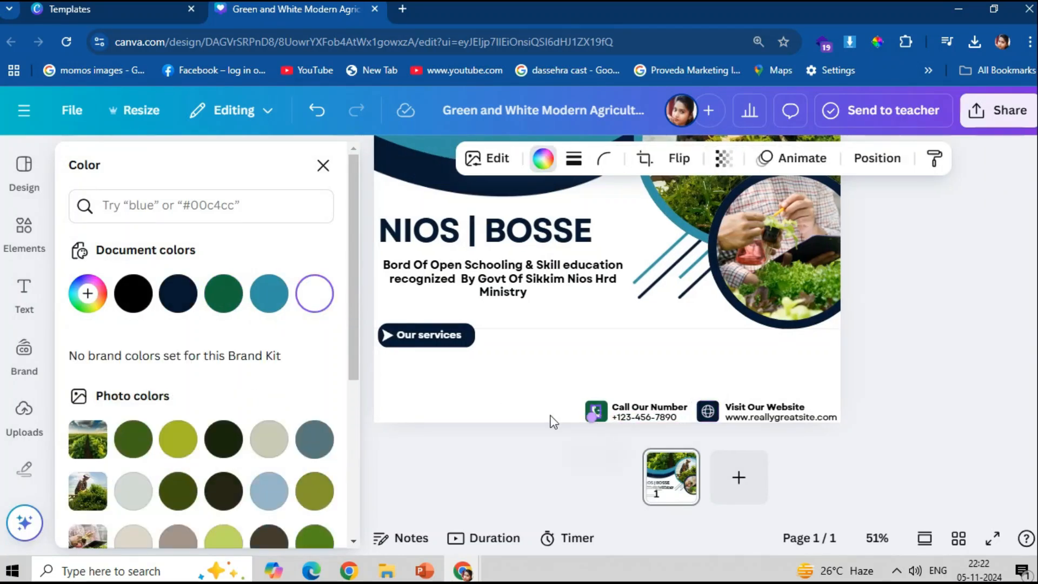
click(589, 409)
click(268, 293)
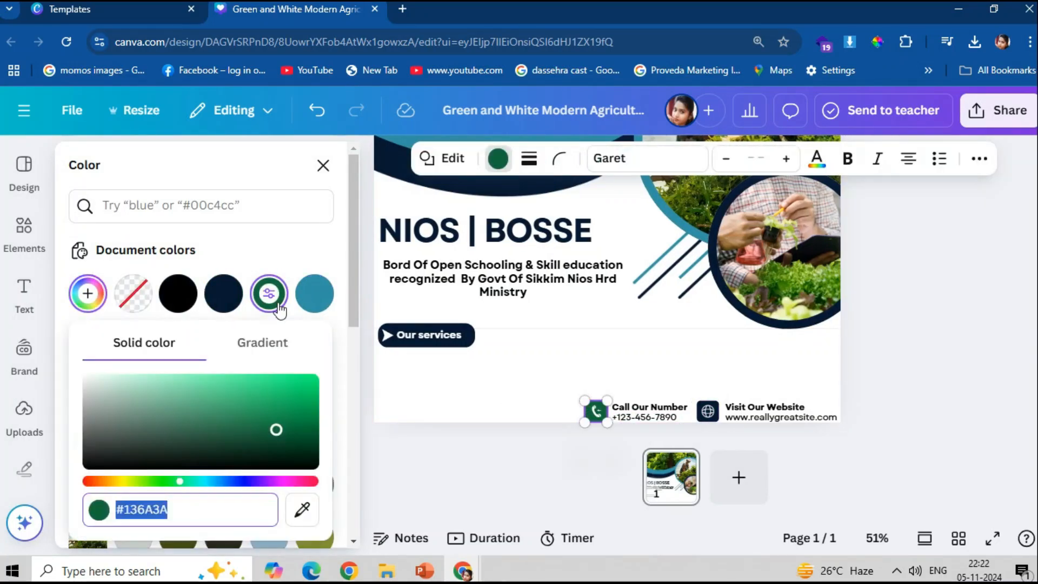
click(187, 292)
click(510, 373)
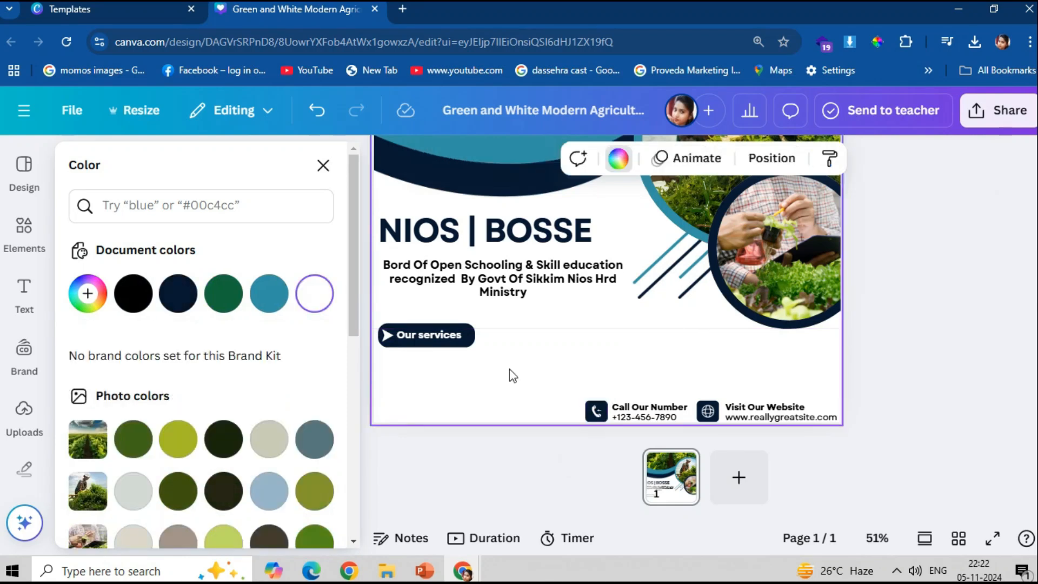
- Duplicate the Our services text and place the copy below the button
click(432, 341)
key(ctrl+d)
drag(410, 344, 388, 358)
- Make the copied Our services text dark navy
click(377, 159)
click(179, 293)
click(522, 375)
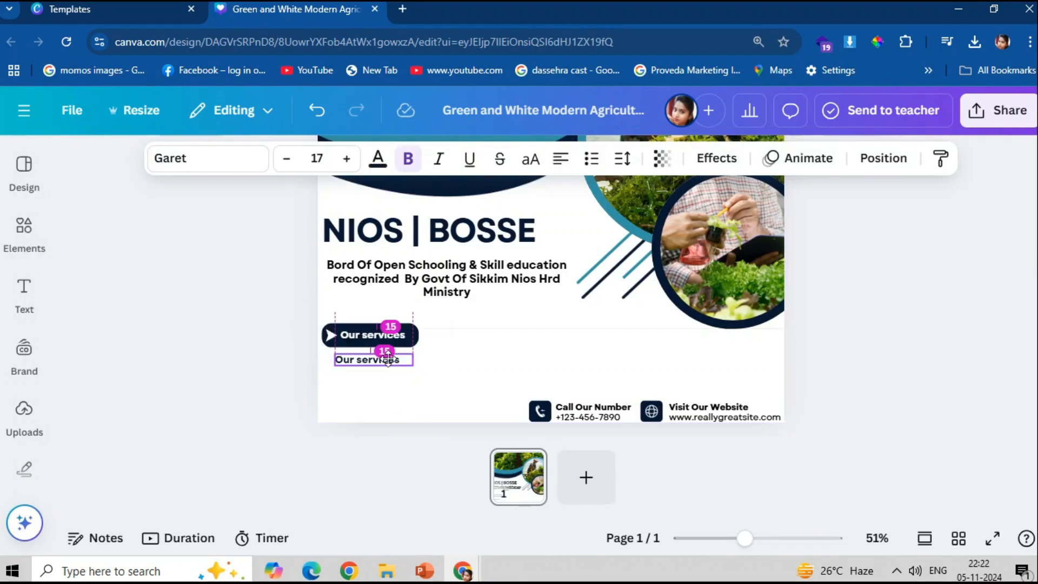
- Briefly edit the copied text, then select the Our services button shape and its text
double_click(389, 359)
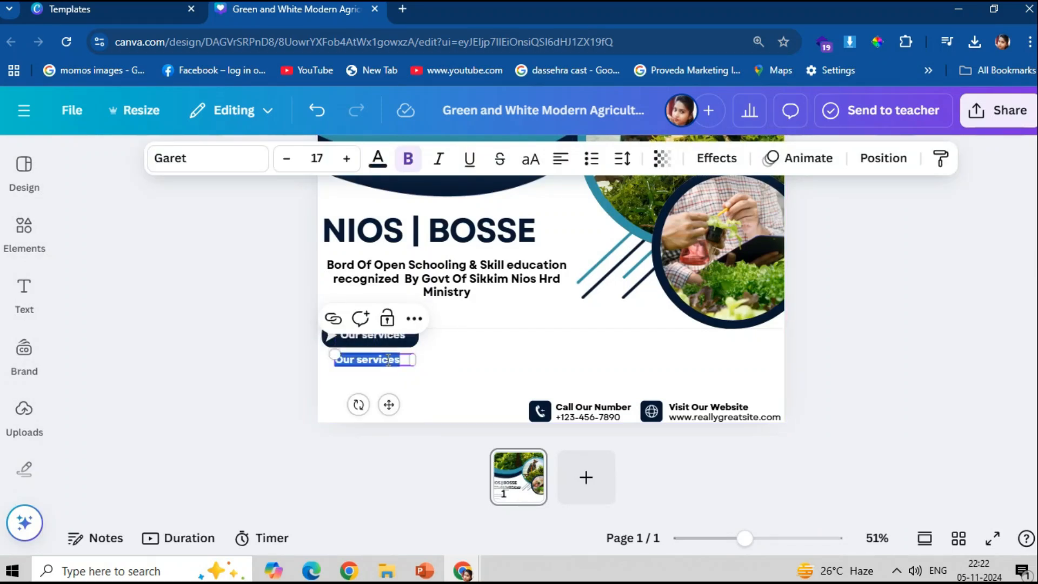
scroll(443, 470, up, 2)
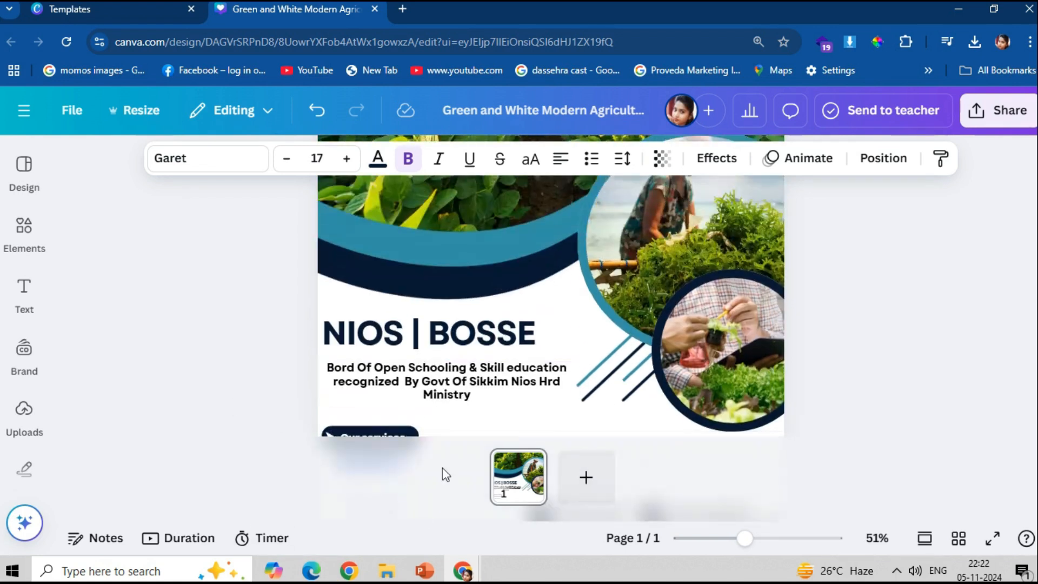
ctrl+scroll(475, 455, up, 5)
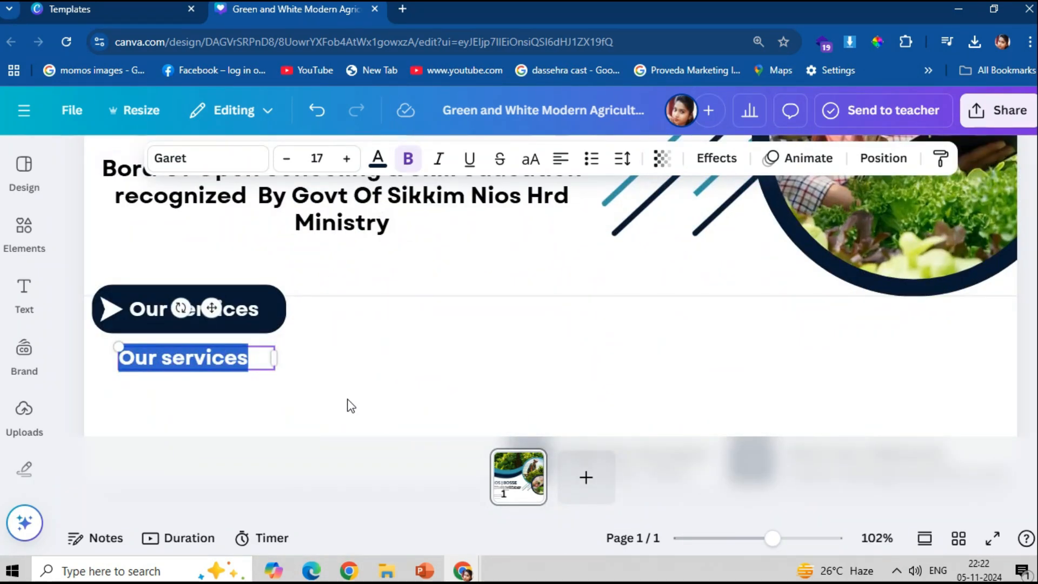
key(Escape)
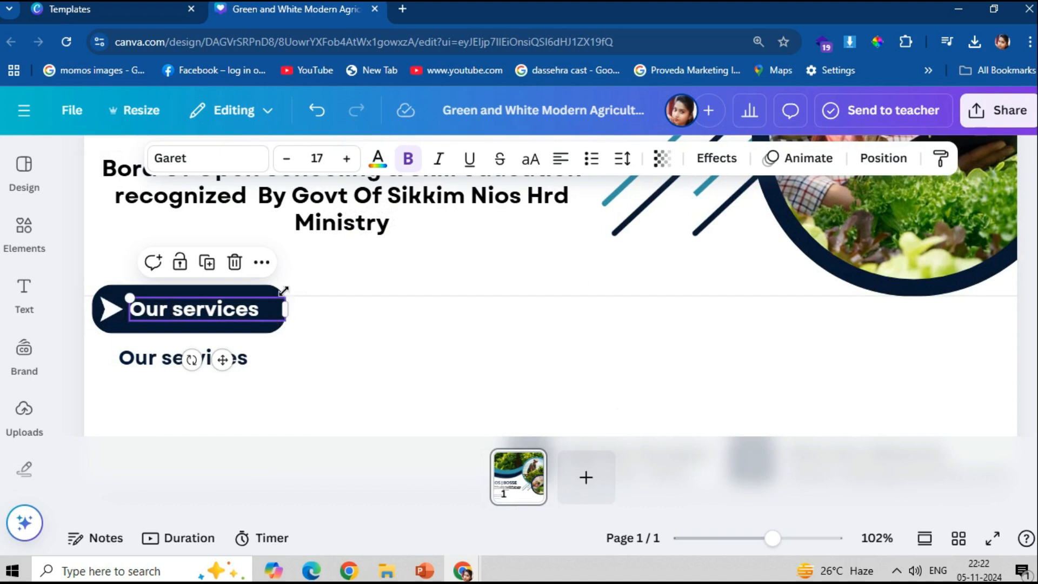
click(275, 293)
shift+click(261, 308)
- Group the button shape, text and arrow, and move the group up
shift+click(110, 309)
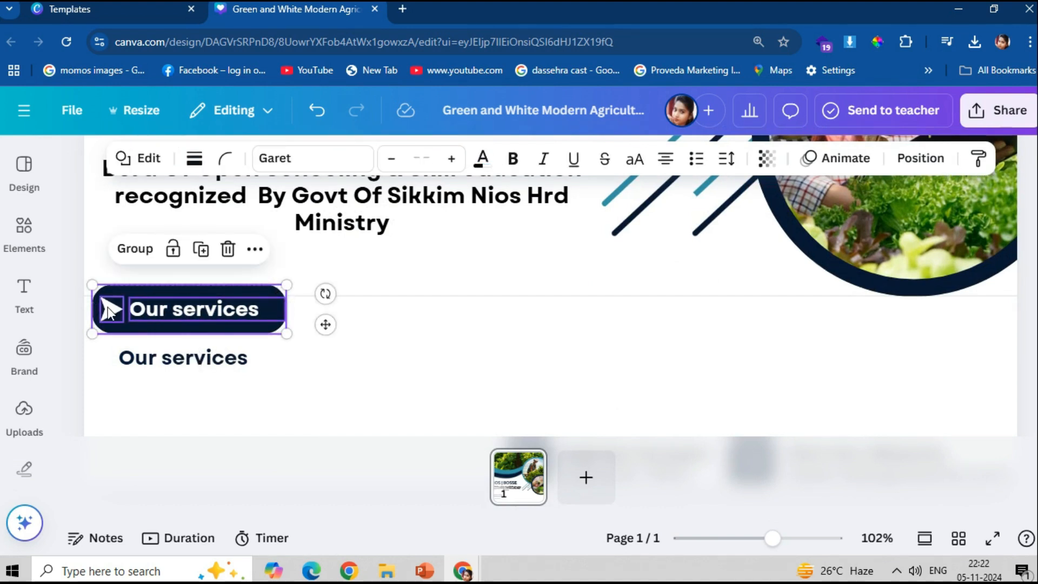
key(ctrl+g)
drag(141, 314, 161, 266)
- Delete the stray white Our services text and raise the navy copy closer beneath the button
click(169, 278)
key(Delete)
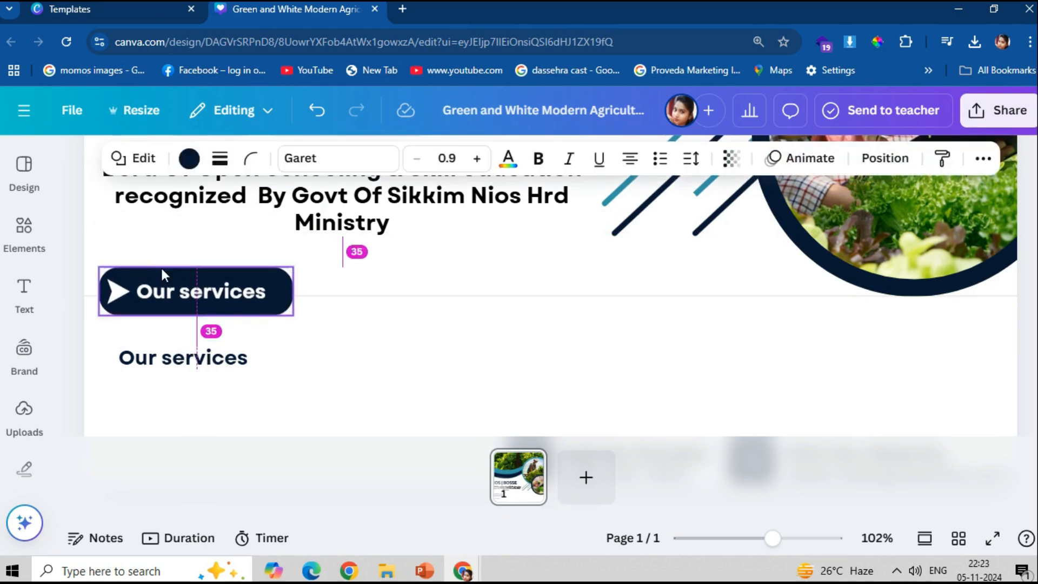
drag(254, 358, 264, 345)
double_click(260, 349)
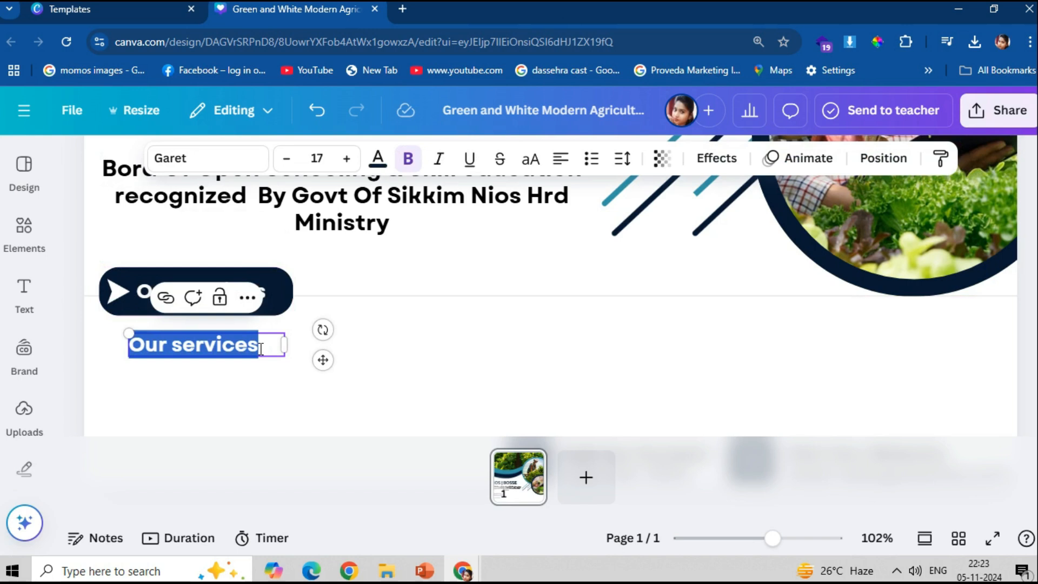
- Replace the copied text with 'study material' and start a new line
text(O)
key(BackSpace)
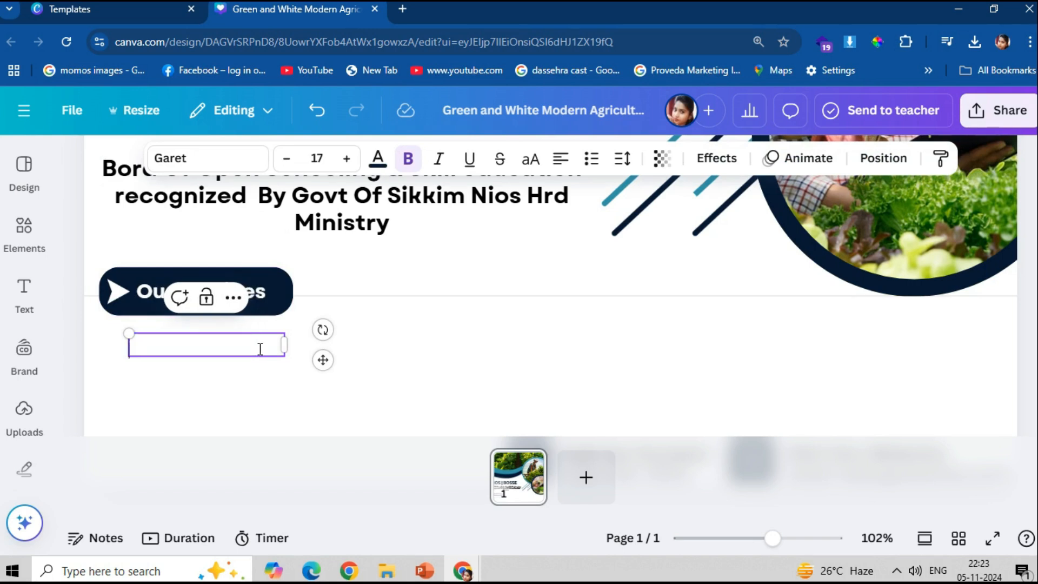
text(study)
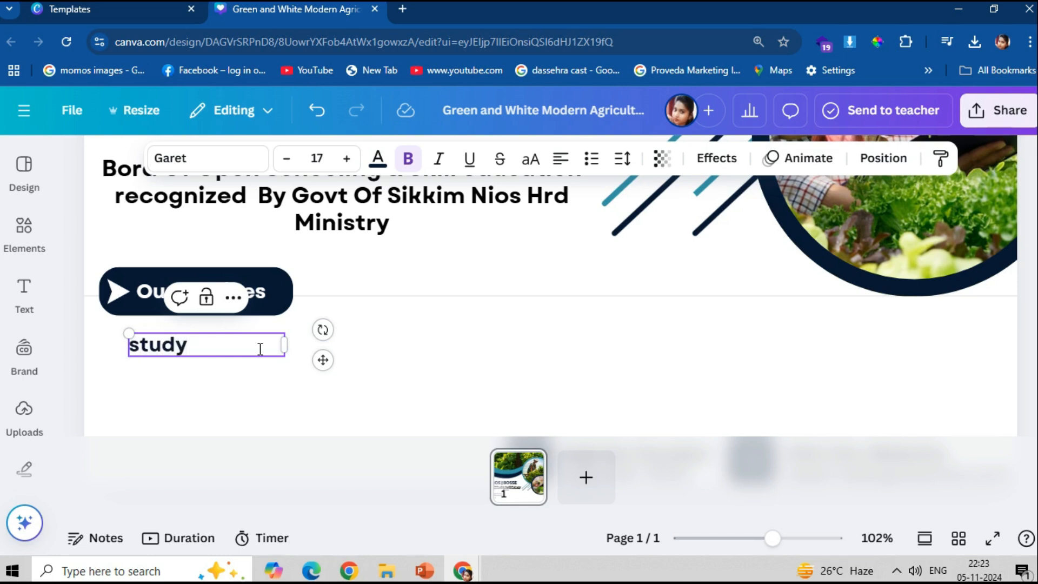
text(material)
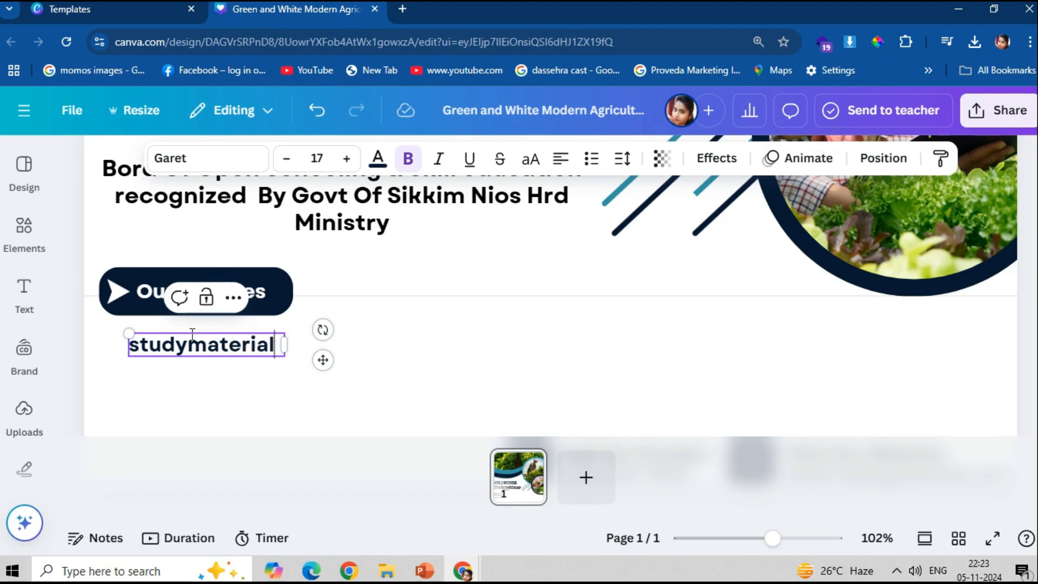
click(193, 334)
key(Return)
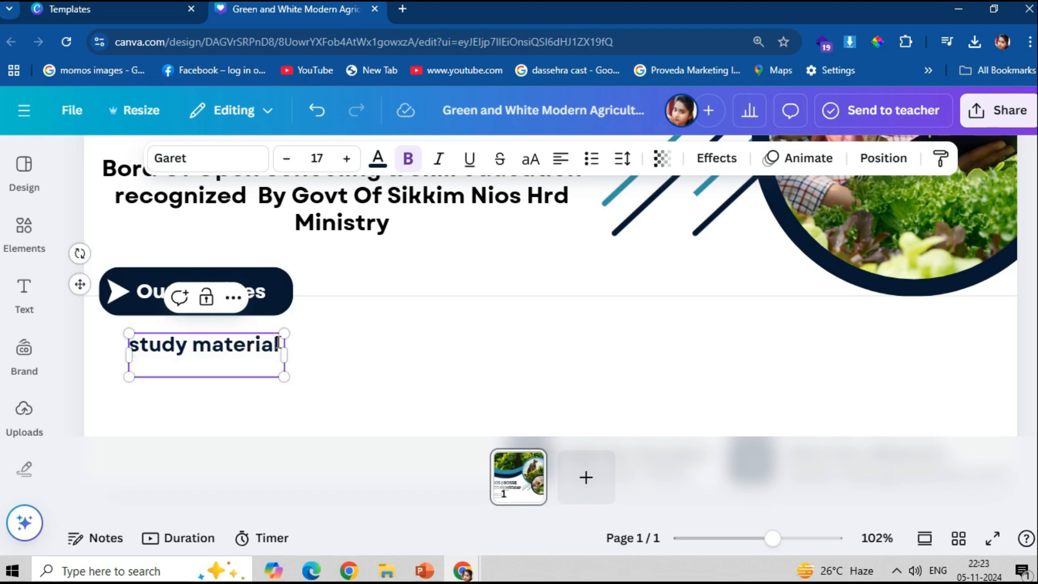
- Add 'affordable fees' and 'mentorshio and guidance' lines, widening the box to fit
text(afforda)
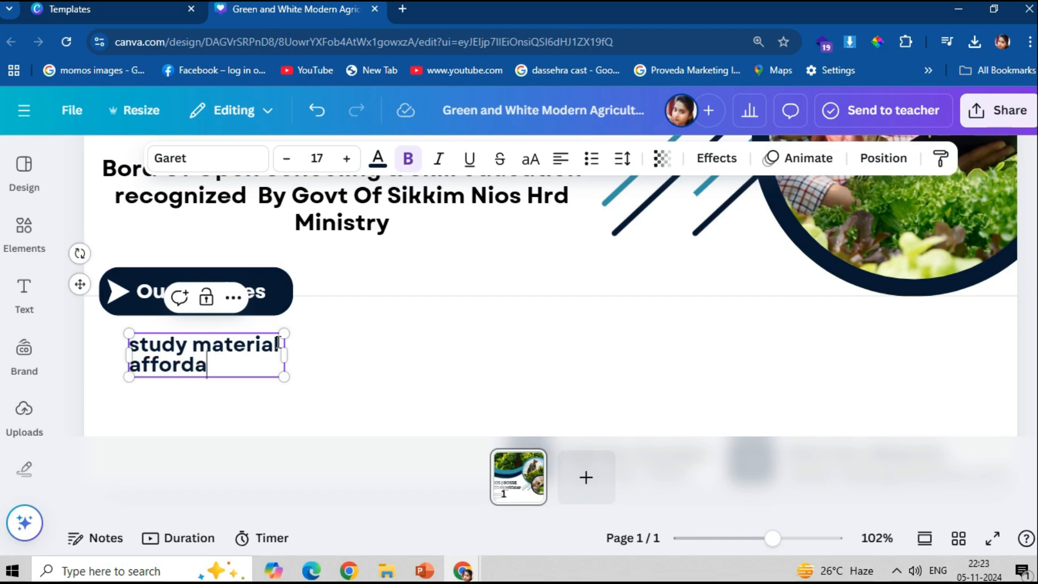
text(ble FE)
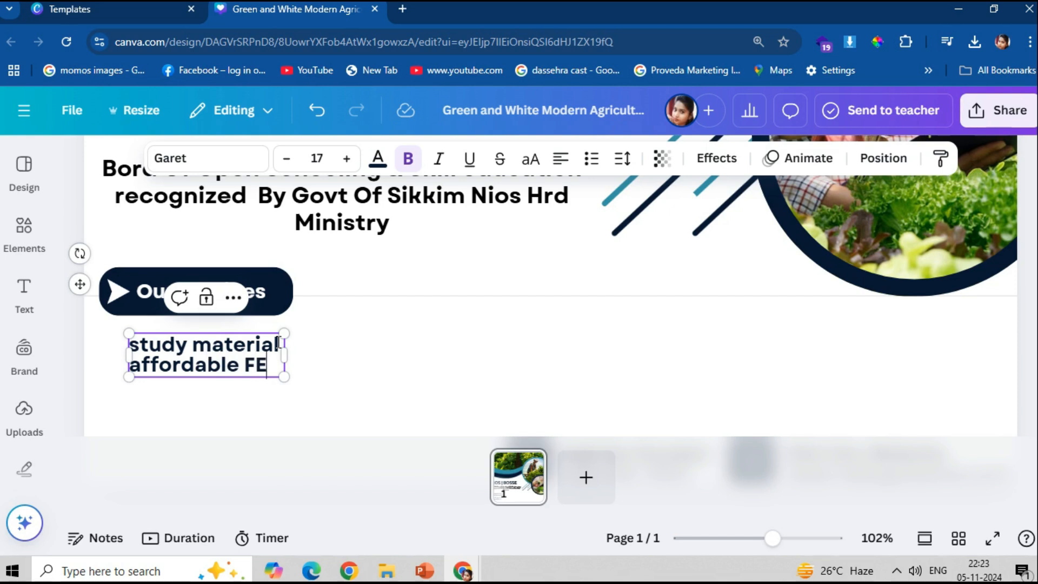
key(BackSpace)
key(BackSpace)
text(ess)
key(BackSpace)
key(BackSpace)
key(BackSpace)
text(fess)
key(BackSpace)
key(BackSpace)
text(es )
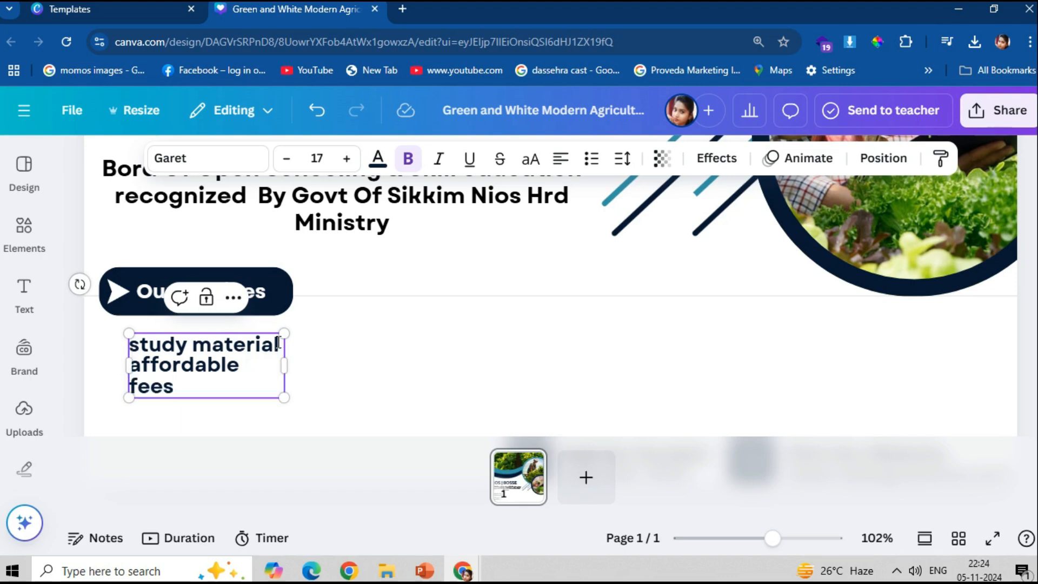
text(ment)
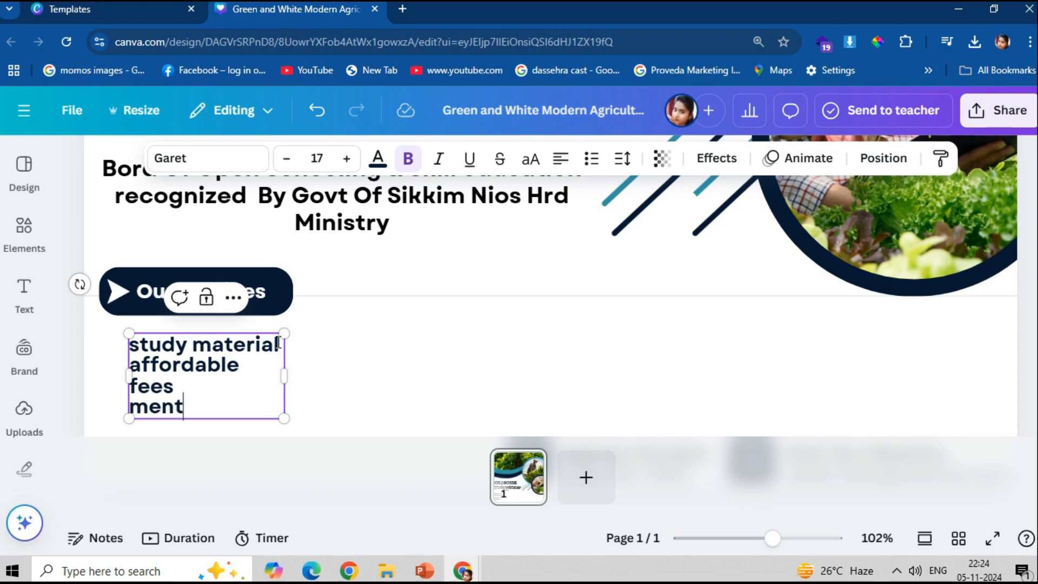
text(orshio and g)
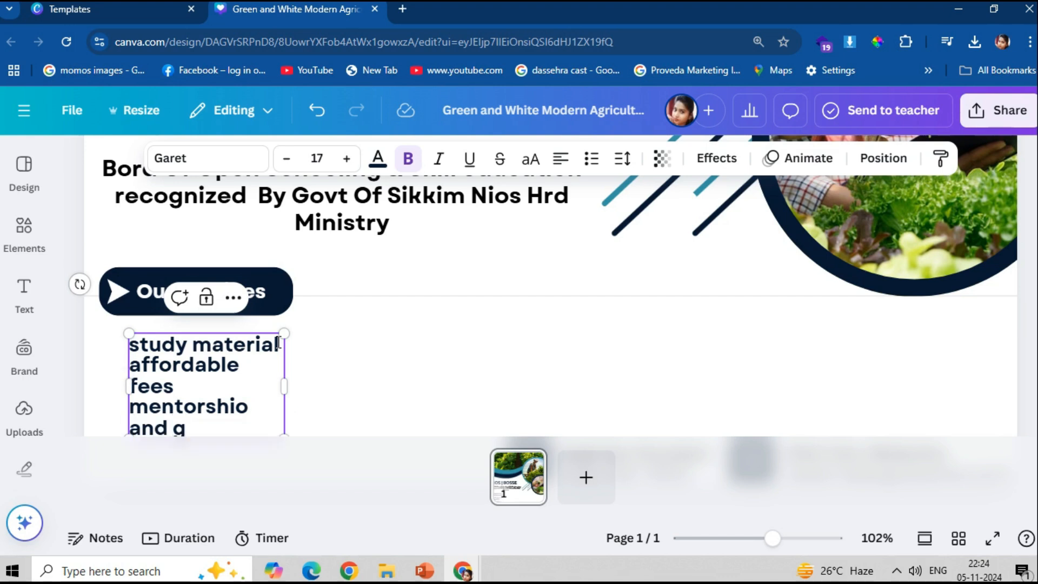
text(uidance)
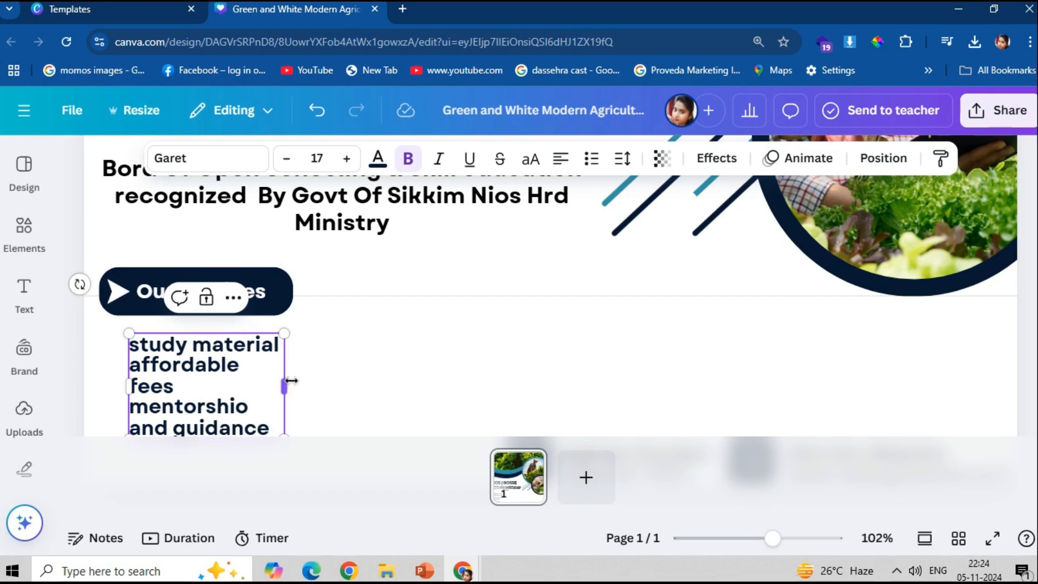
drag(289, 385, 482, 382)
drag(399, 385, 226, 353)
- Turn the three services into an uppercase bulleted list, nudged slightly left
drag(137, 340, 429, 386)
click(530, 159)
click(590, 162)
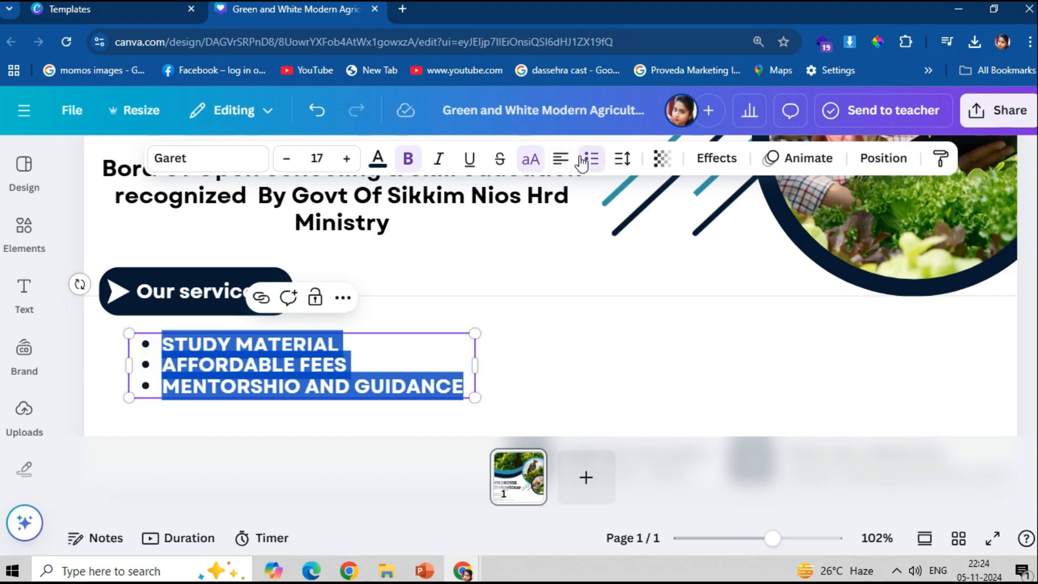
click(494, 346)
drag(262, 373, 233, 366)
- Shrink the bullet list to font size 15.5
drag(445, 390, 553, 404)
click(635, 359)
scroll(635, 359, down, 1)
click(387, 325)
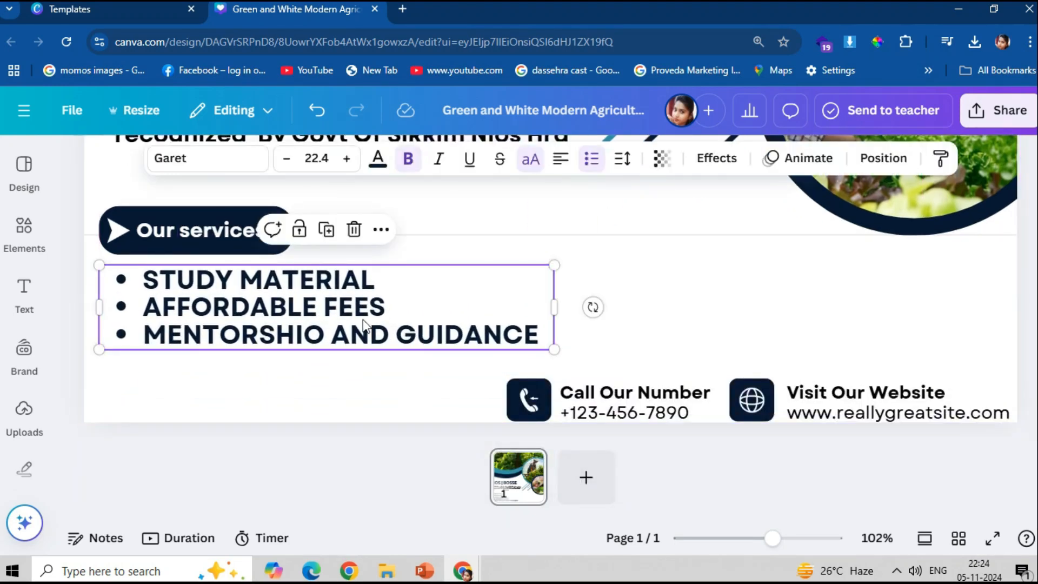
drag(553, 349, 415, 323)
- Reposition the Our services badge slightly upward
click(153, 251)
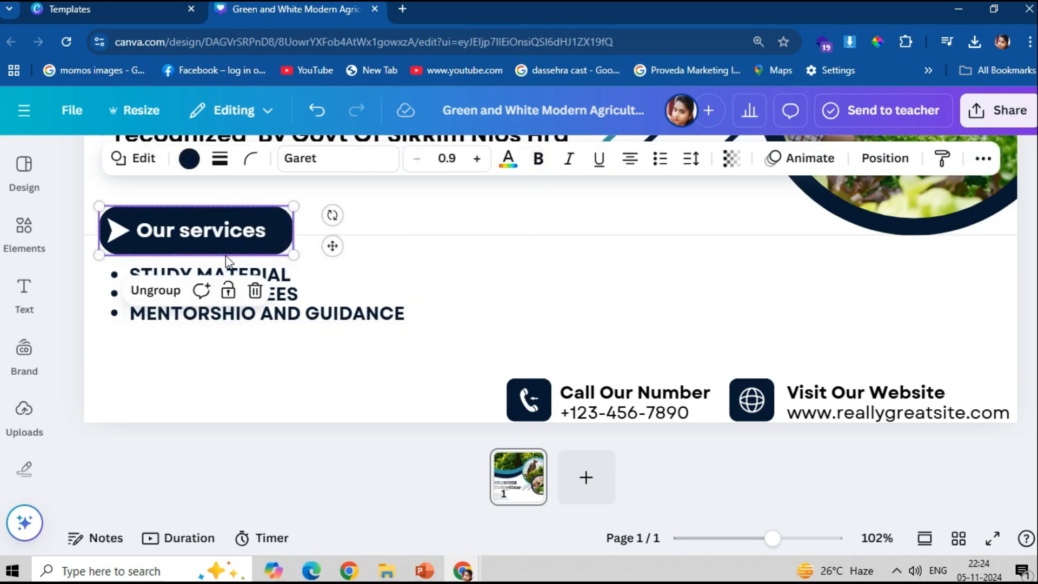
drag(226, 252, 216, 239)
scroll(207, 231, up, 3)
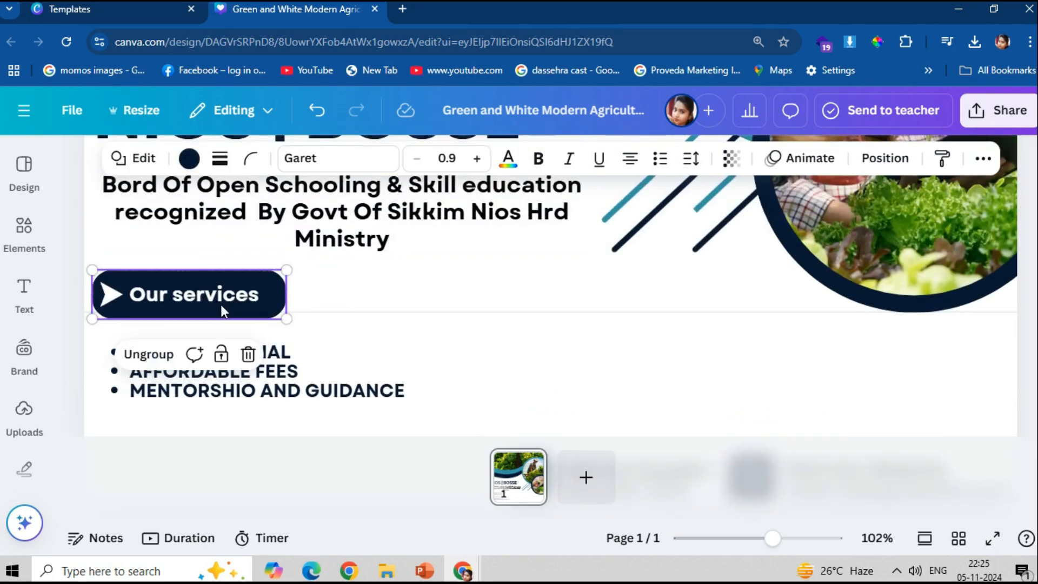
scroll(221, 304, down, 2)
drag(198, 307, 199, 300)
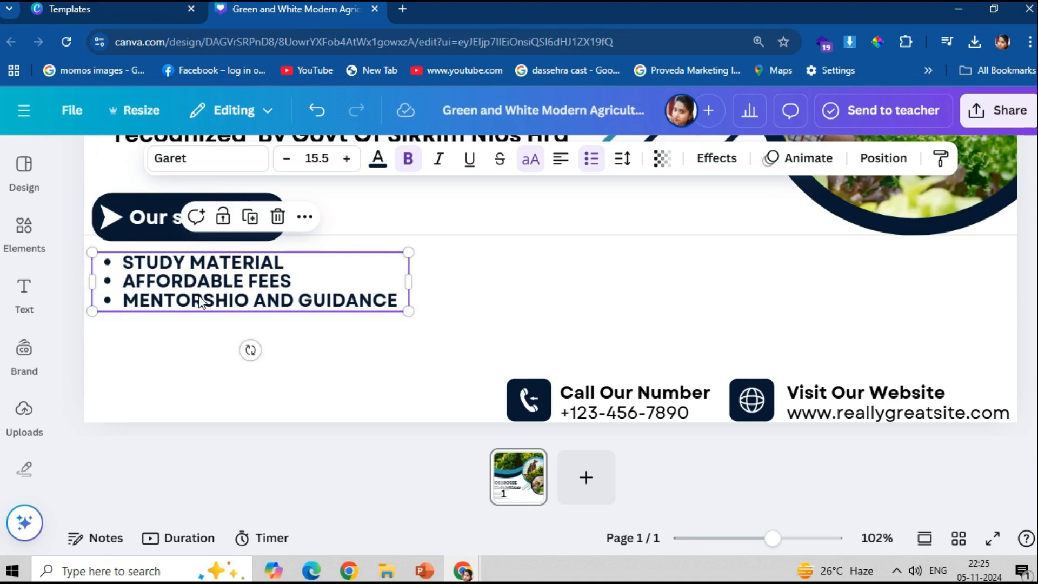
scroll(238, 326, up, 3)
scroll(293, 326, down, 2)
- Duplicate the board description text and drag the copy below the bullet list
click(344, 259)
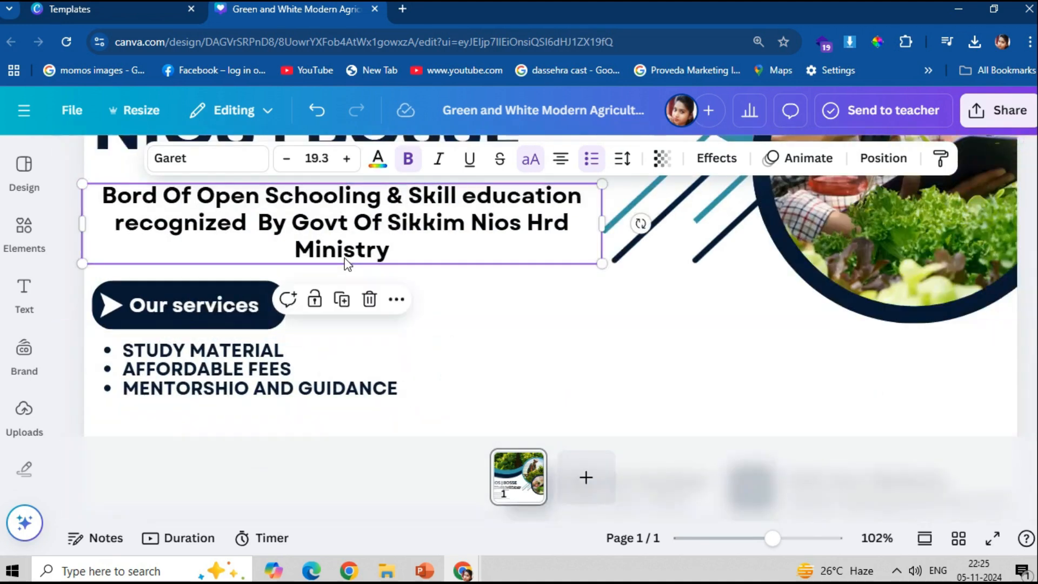
click(342, 298)
scroll(342, 296, down, 4)
drag(346, 191, 343, 310)
scroll(615, 332, up, 1)
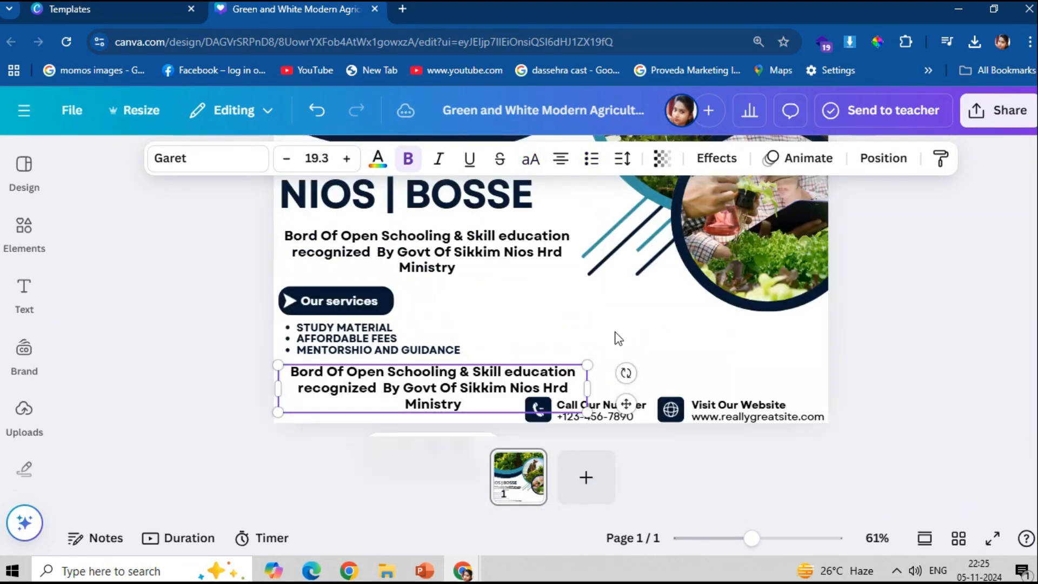
- Clear the duplicated text and type '( arts scince comerce )'
drag(587, 388, 510, 391)
double_click(502, 403)
key(BackSpace)
scroll(502, 409, up, 5)
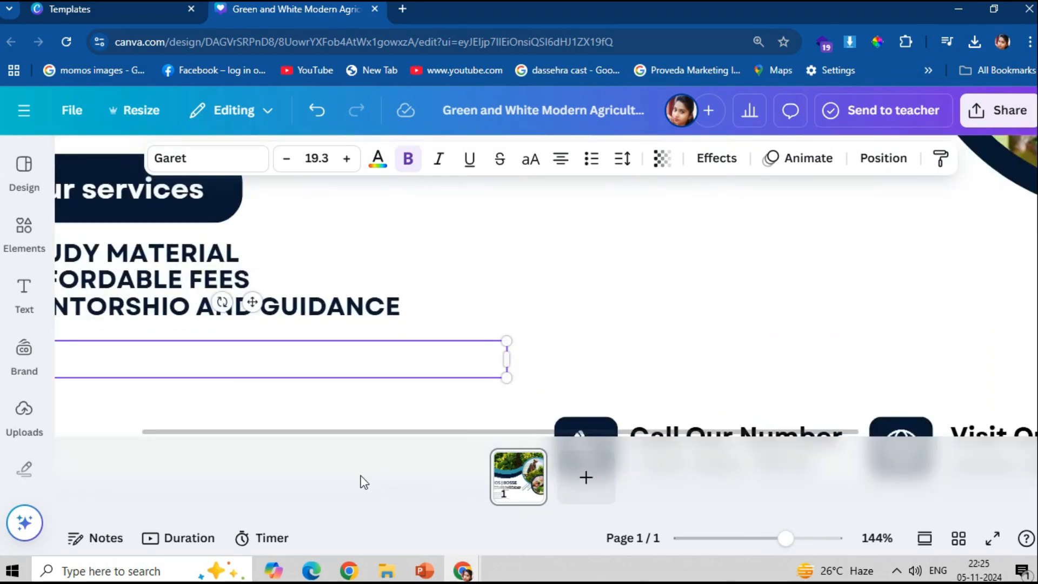
scroll(359, 482, left, 3)
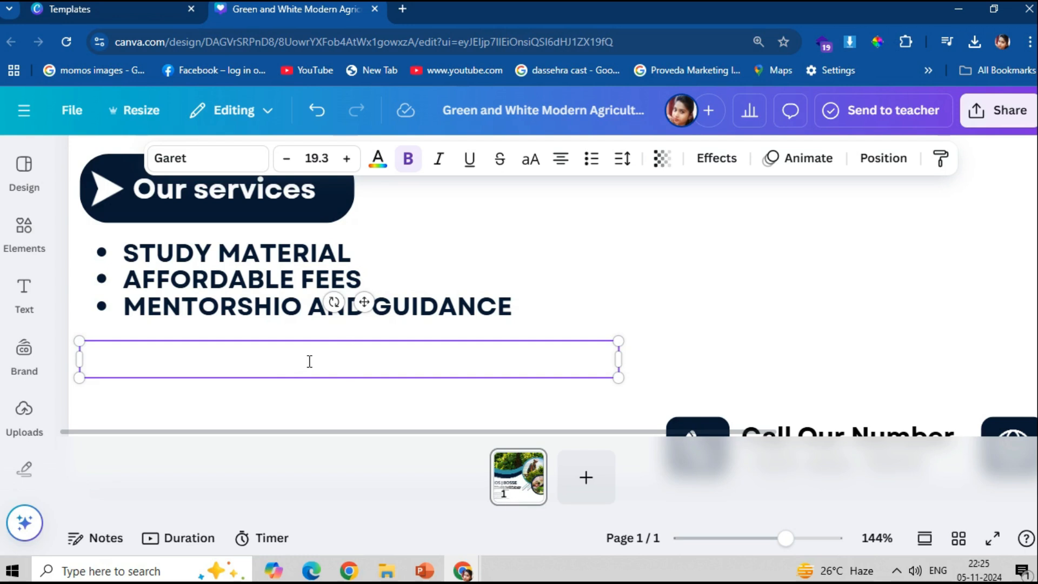
text(arts )
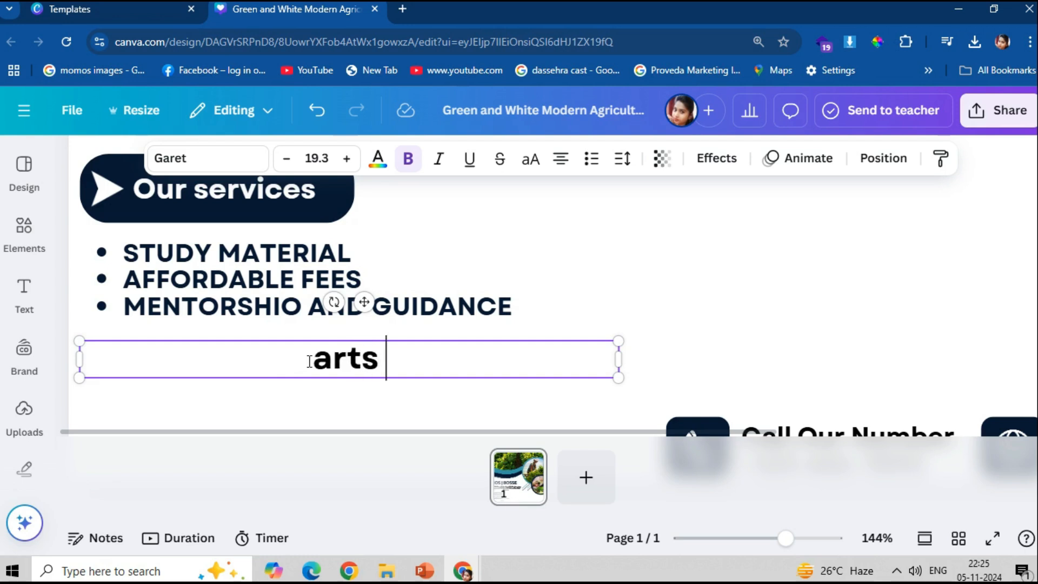
text(scince)
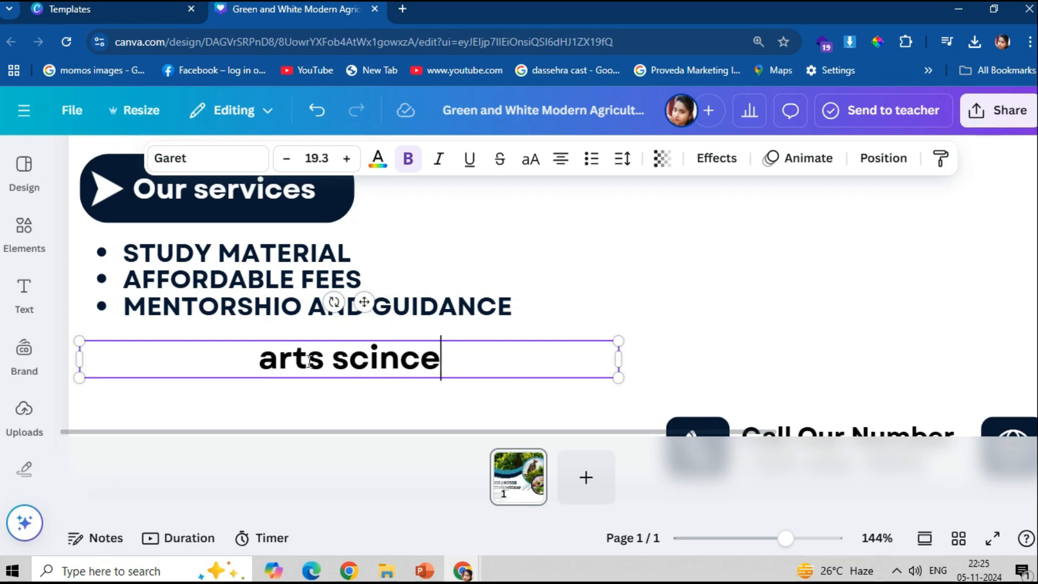
text( com)
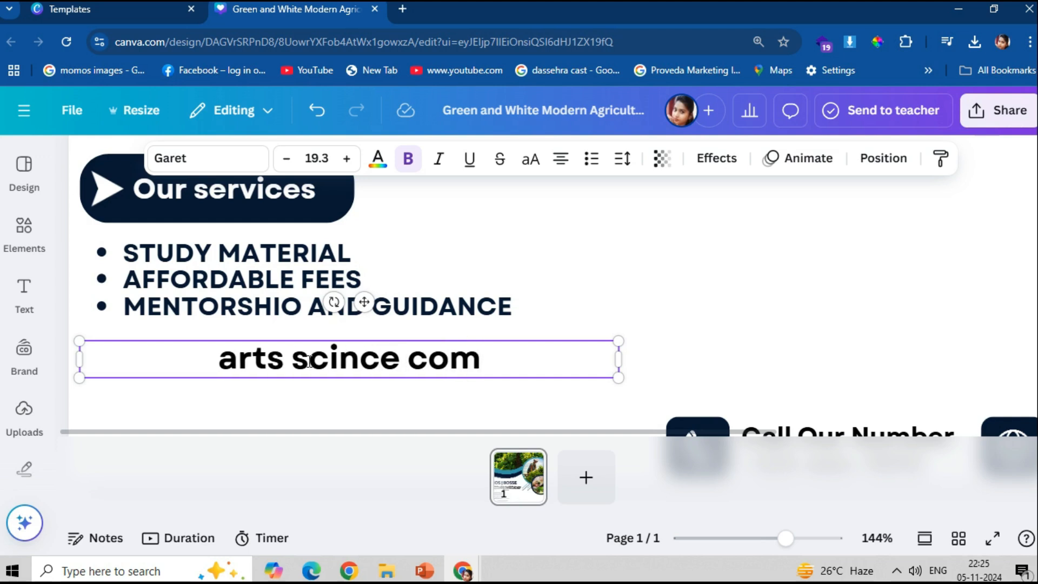
text(ere)
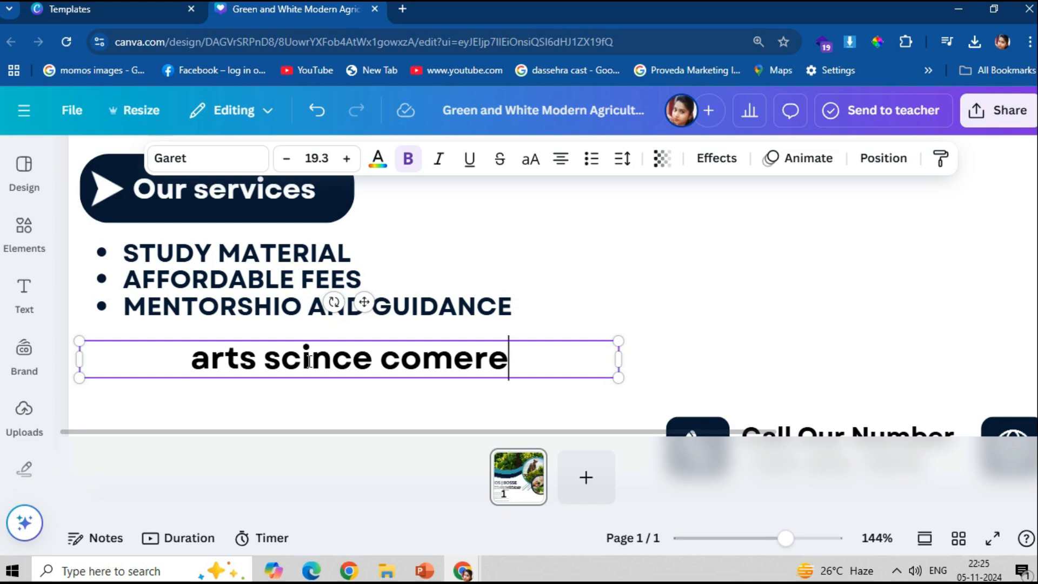
key(BackSpace)
text(ce)
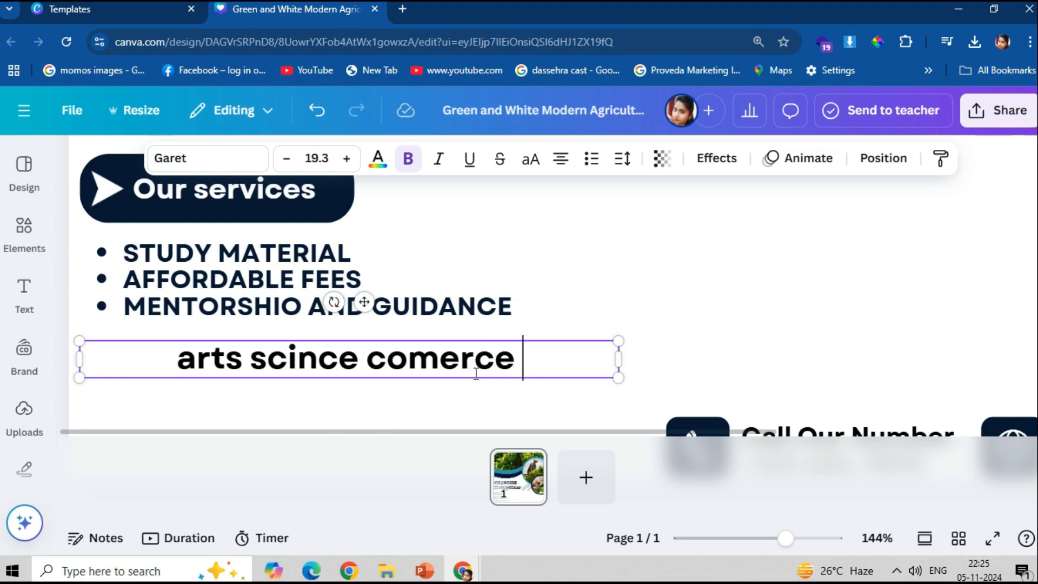
text( ))
click(173, 360)
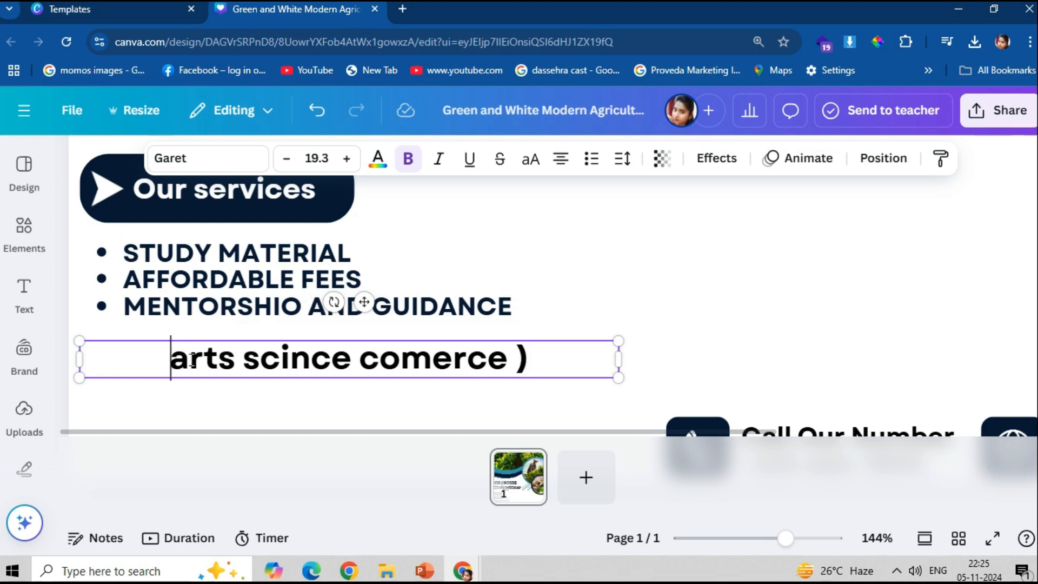
text(()
click(573, 359)
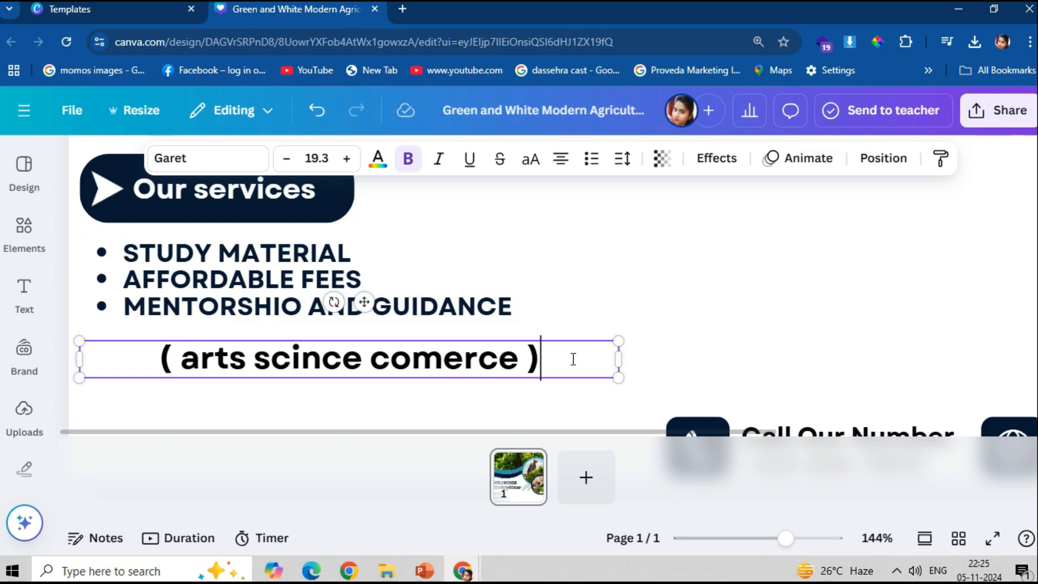
- Continue with '10th to 12th failed student', put 'can pass directly' on a new line, and widen the box
text(10)
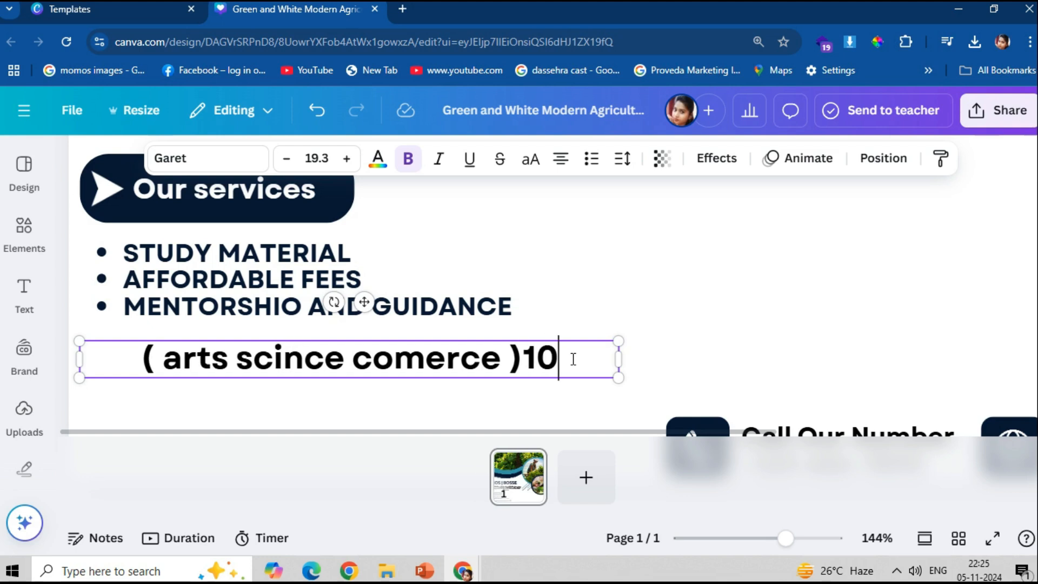
text(th)
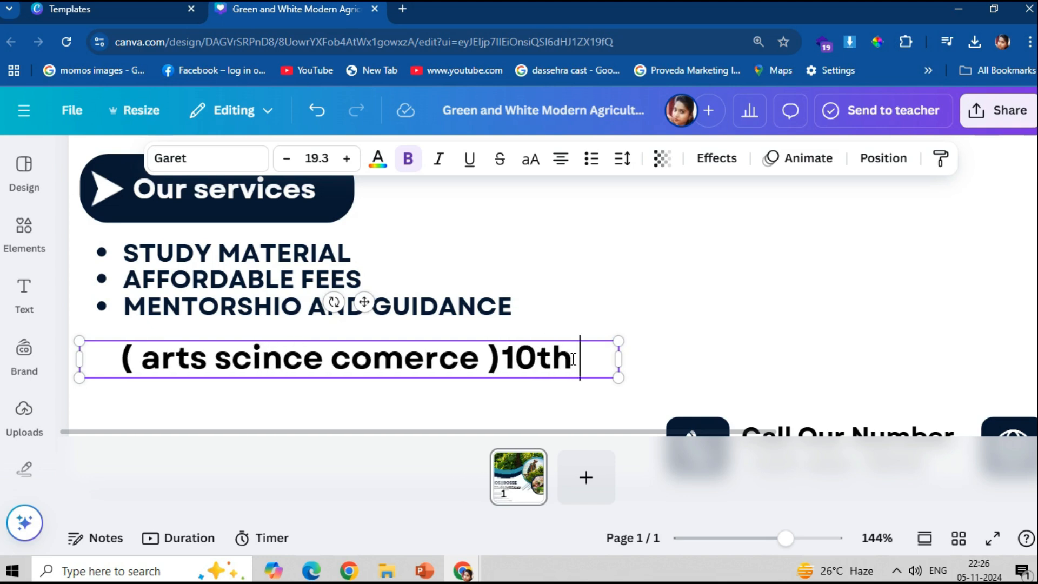
text( to )
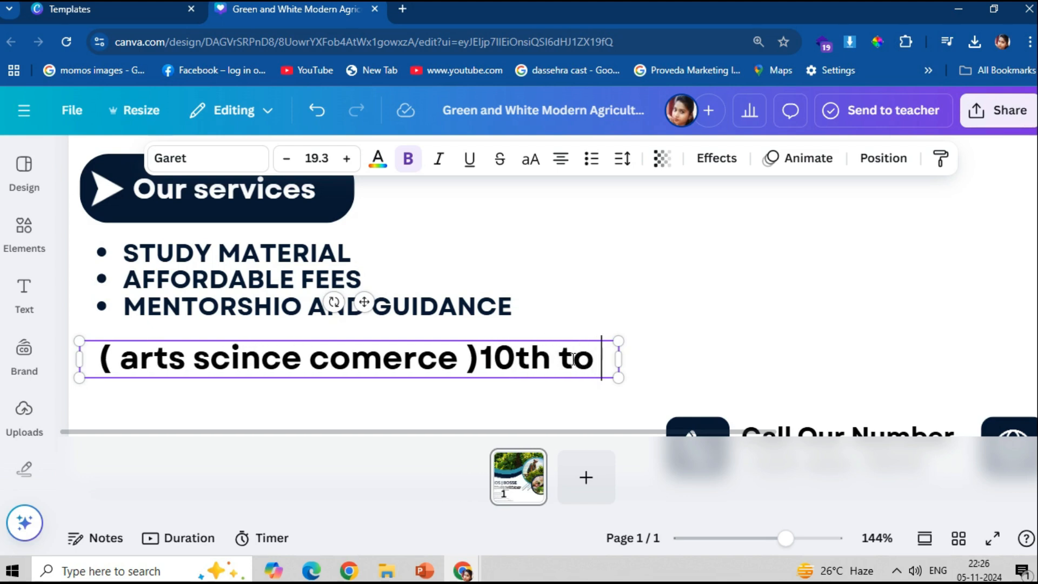
text(12th)
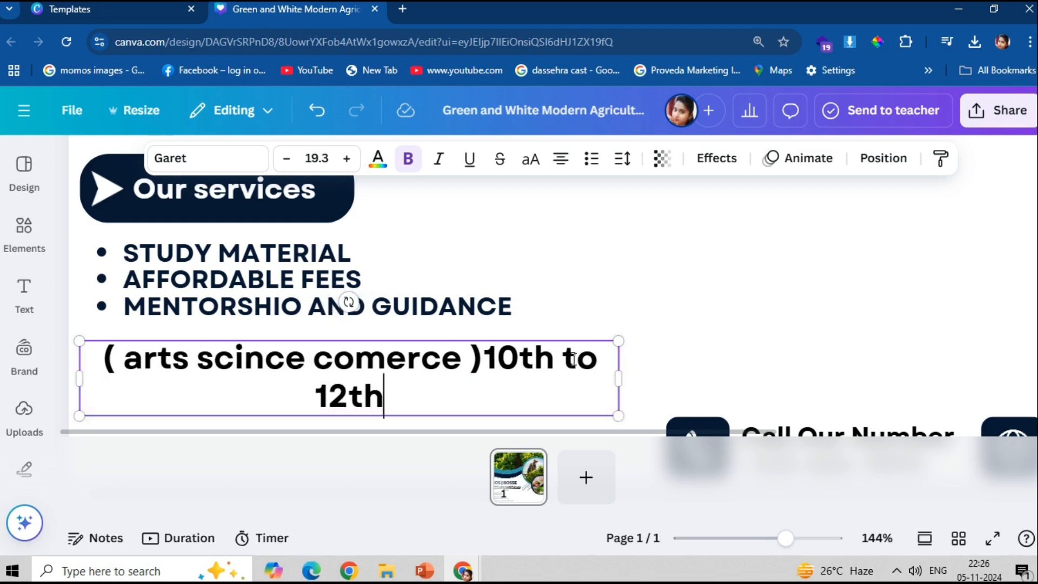
text(fa)
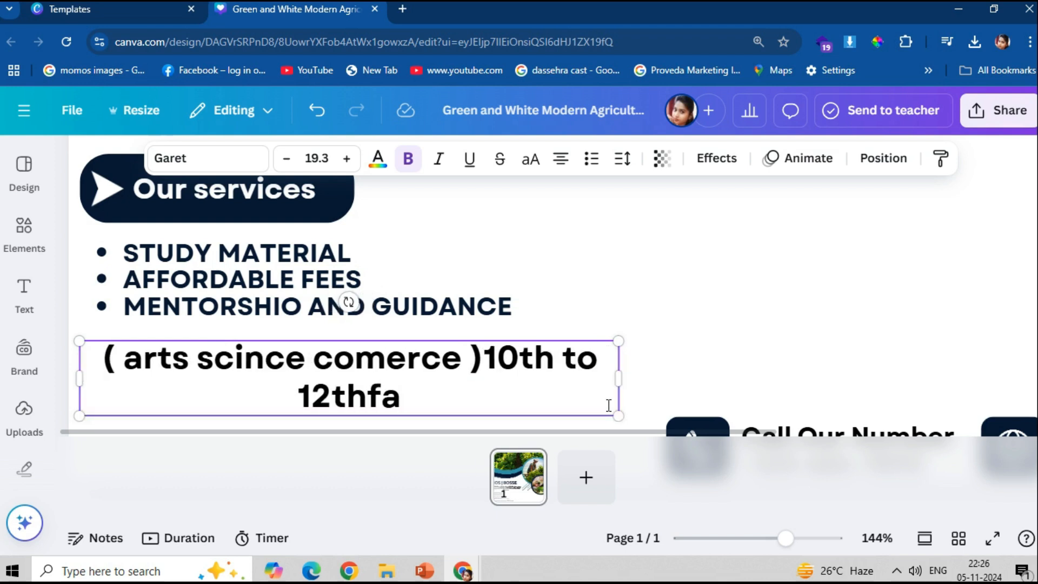
text(il)
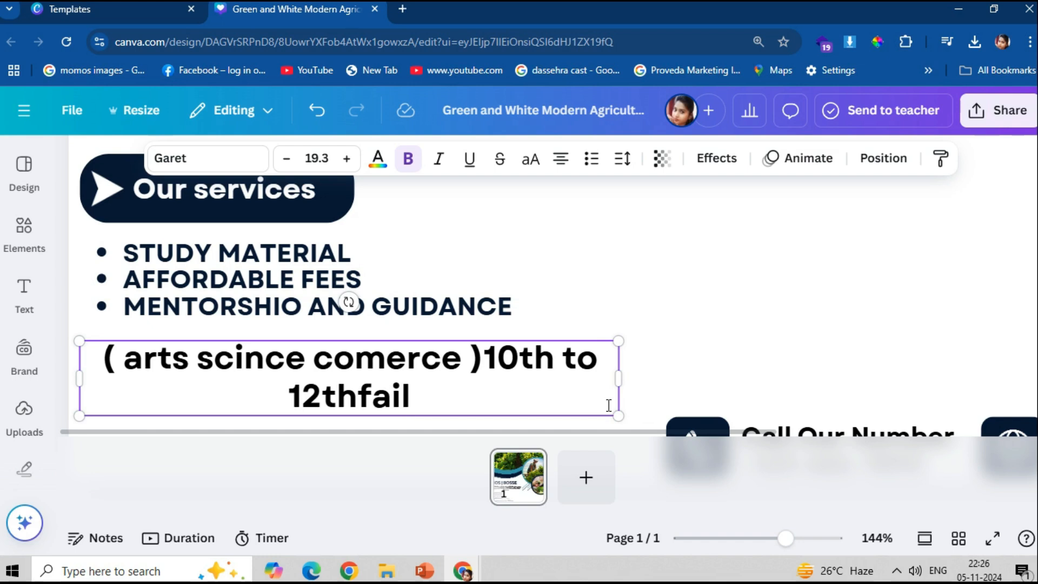
text(ed)
click(347, 407)
click(457, 384)
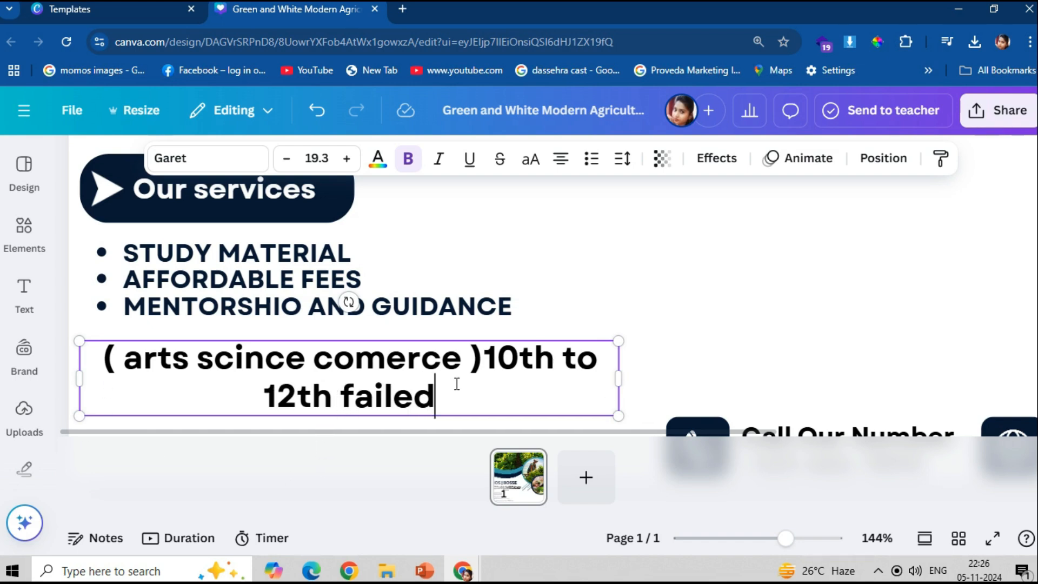
text(stu)
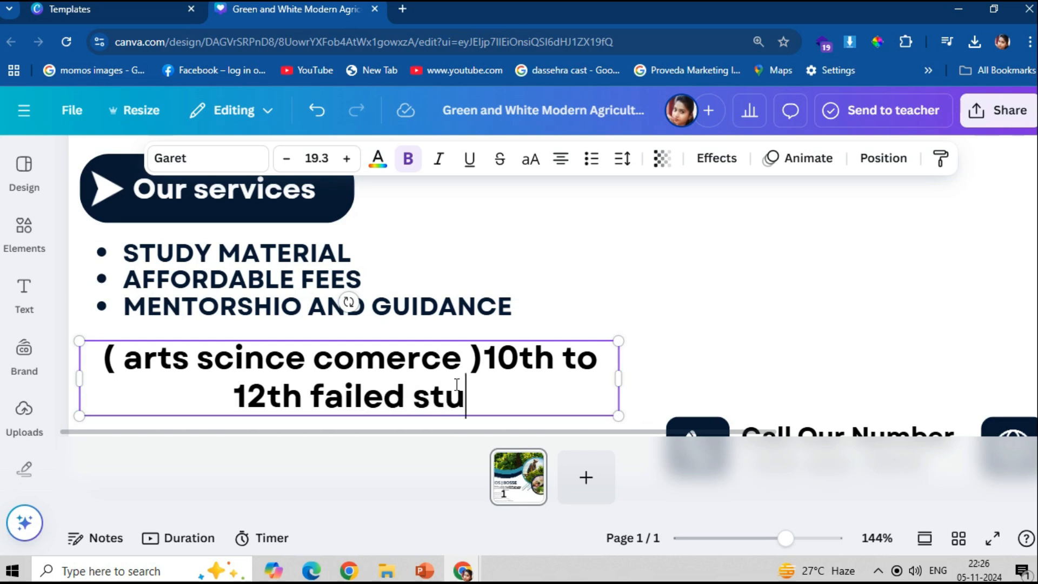
text(dent)
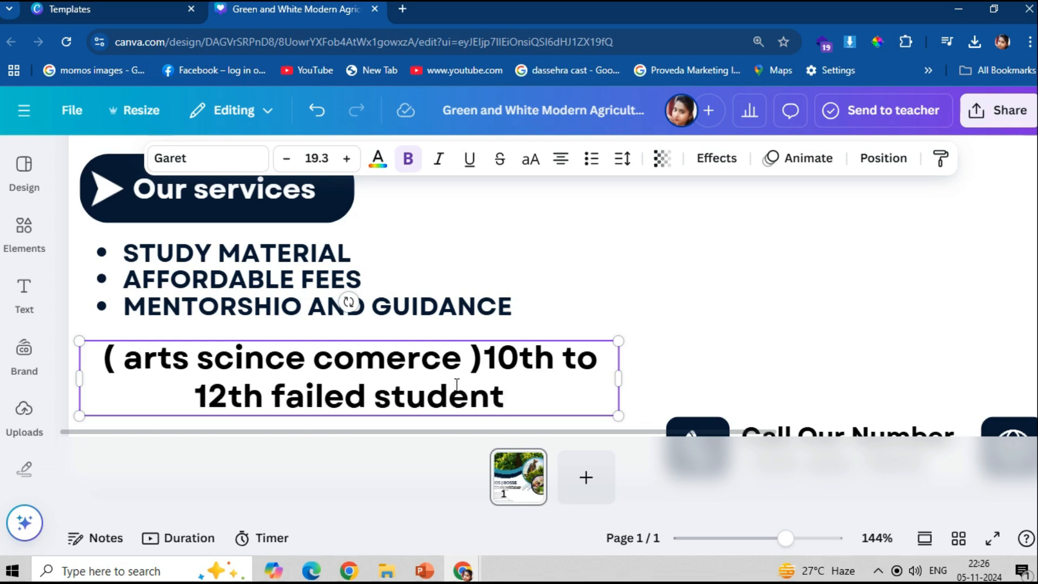
text(n as)
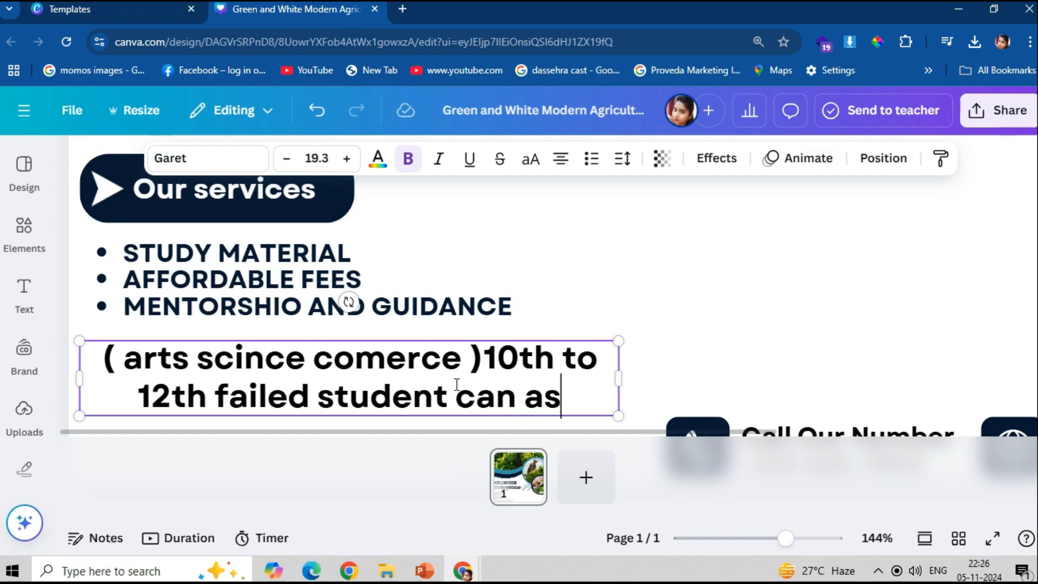
key(BackSpace)
key(BackSpace)
text(pass)
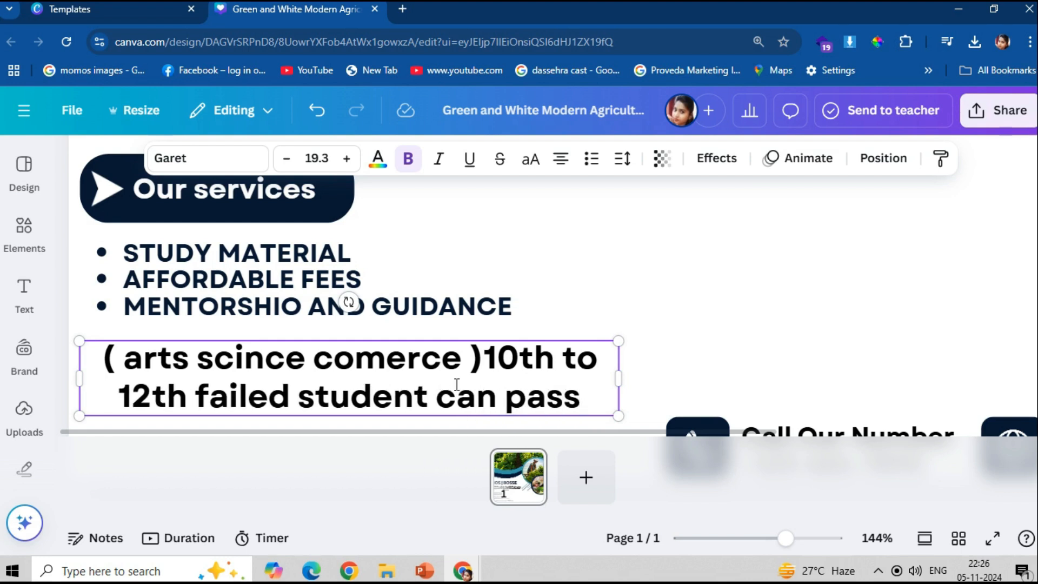
text(di)
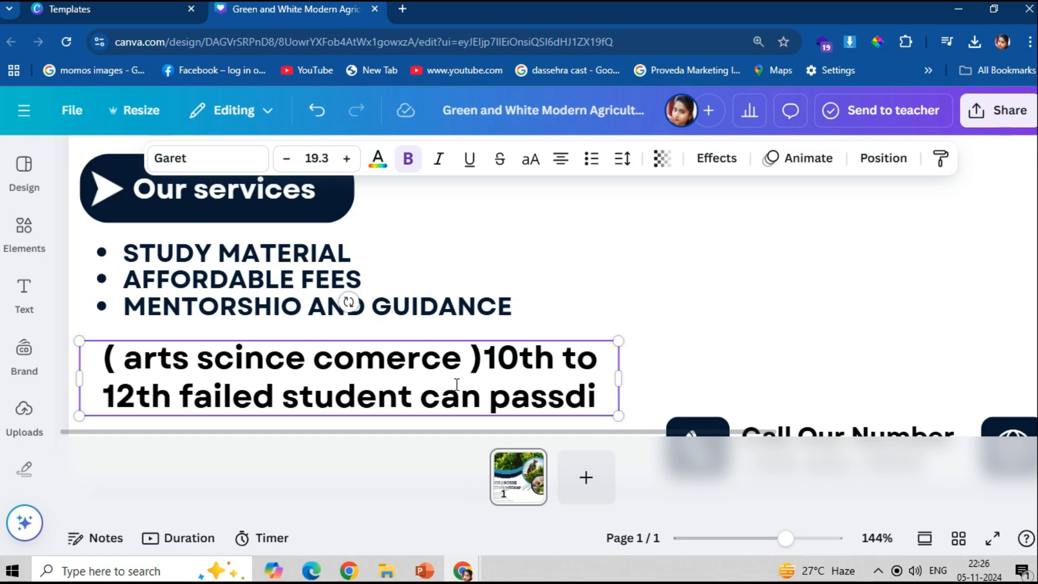
key(Left)
key(Left)
text(di)
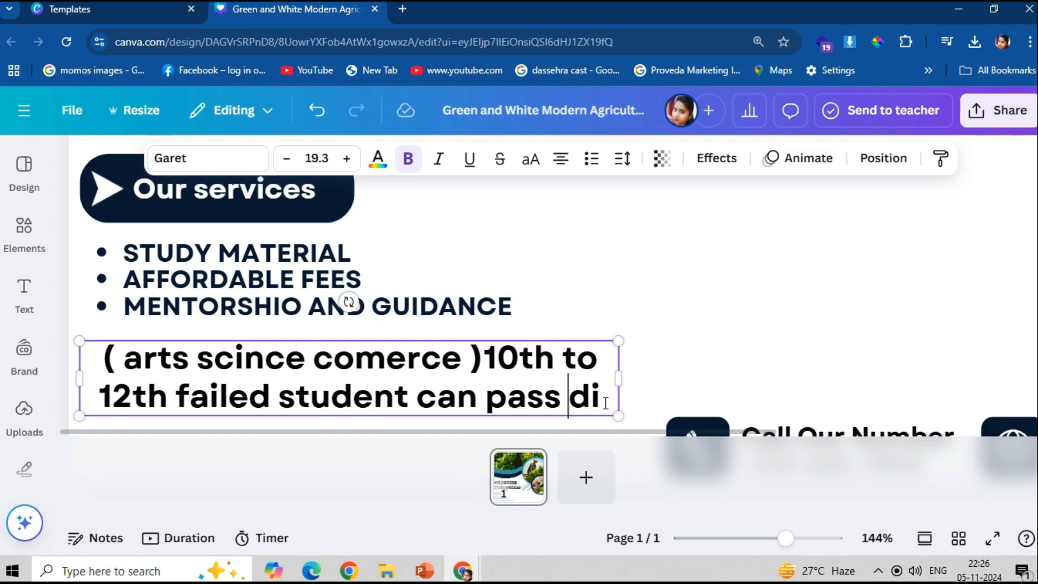
text(rectly)
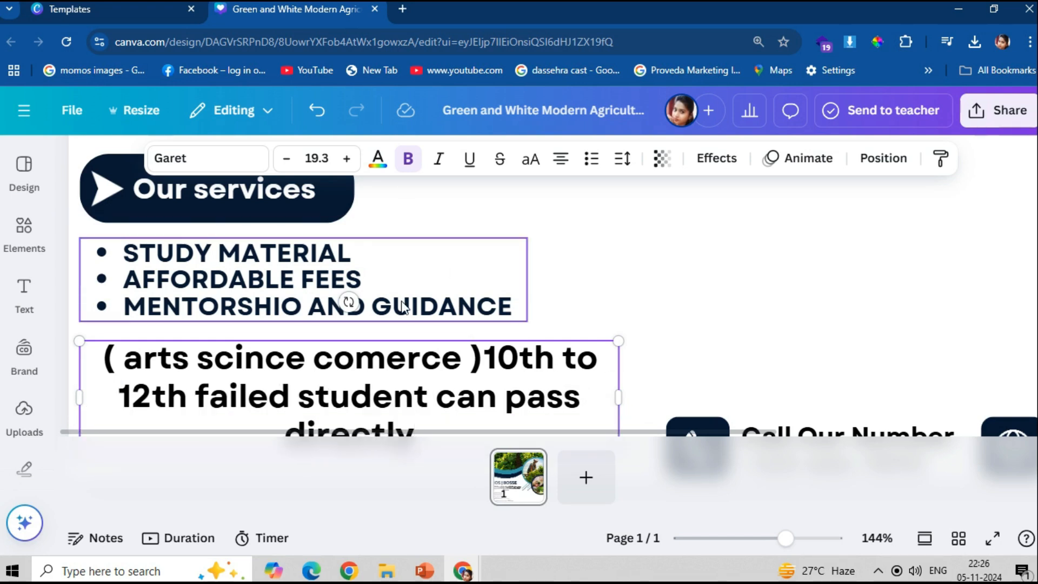
scroll(473, 348, down, 1)
key(Return)
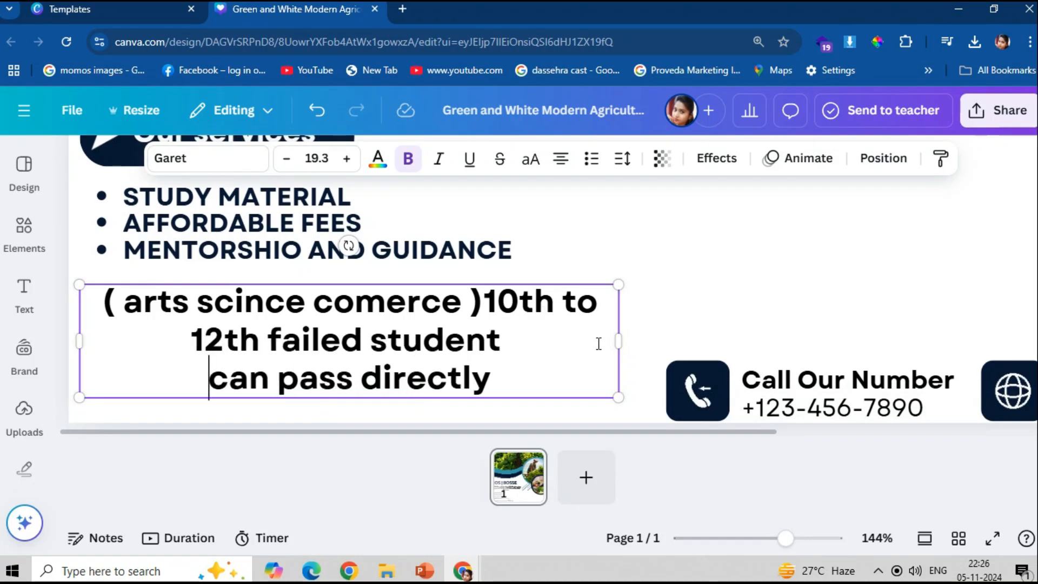
drag(621, 340, 690, 340)
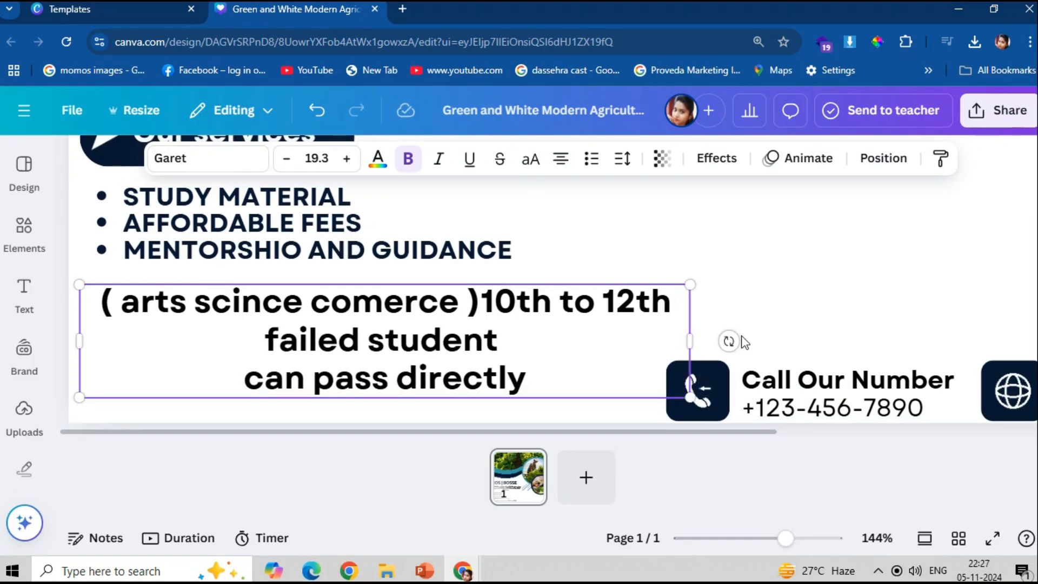
click(528, 159)
- Make the whole note uppercase, widen it, and move it left just above the footer
drag(552, 379, 99, 300)
click(531, 158)
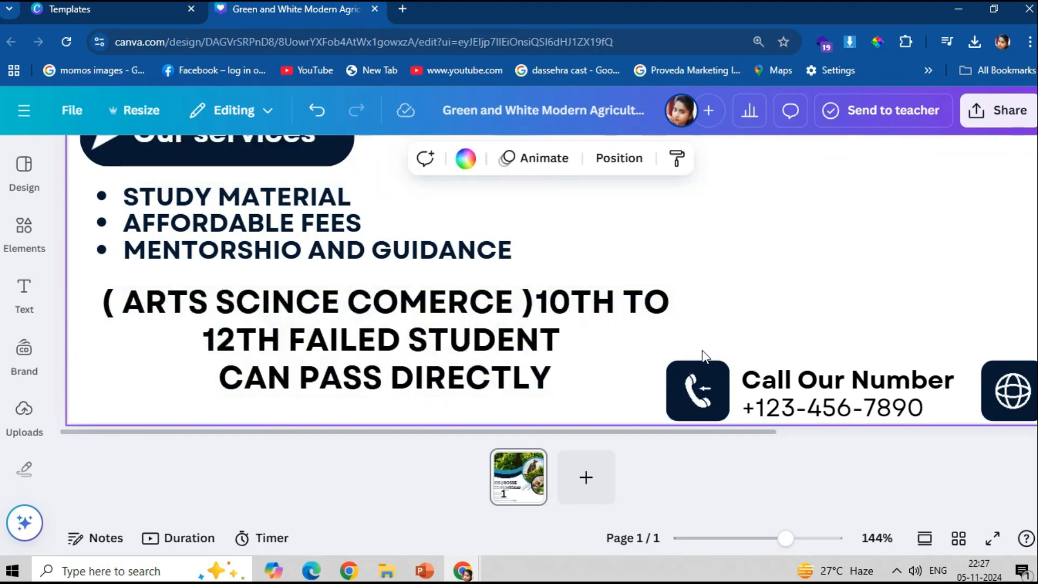
drag(698, 345, 1034, 325)
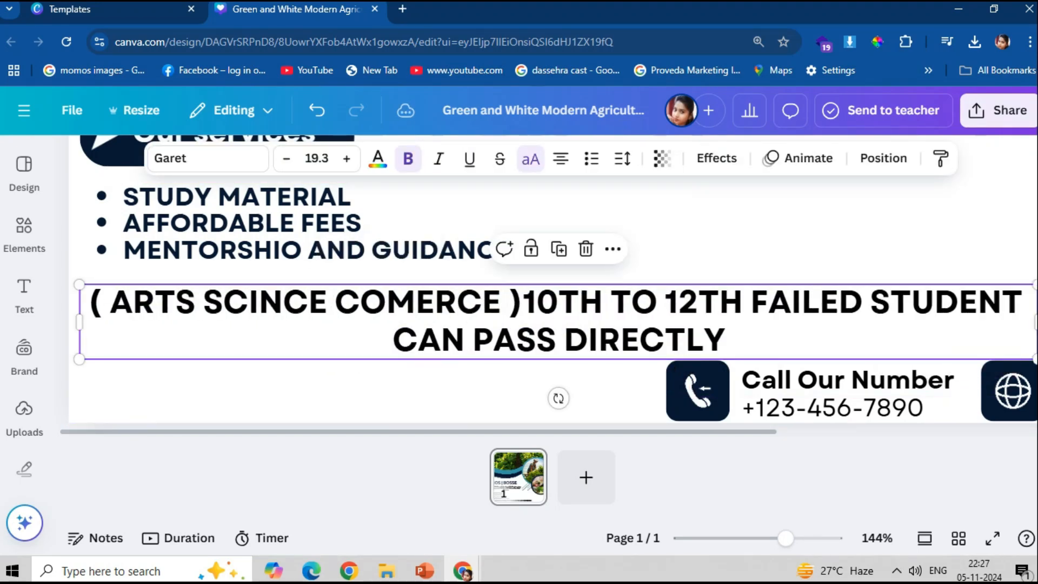
scroll(627, 342, down, 1)
drag(504, 340, 524, 331)
scroll(709, 374, down, 1)
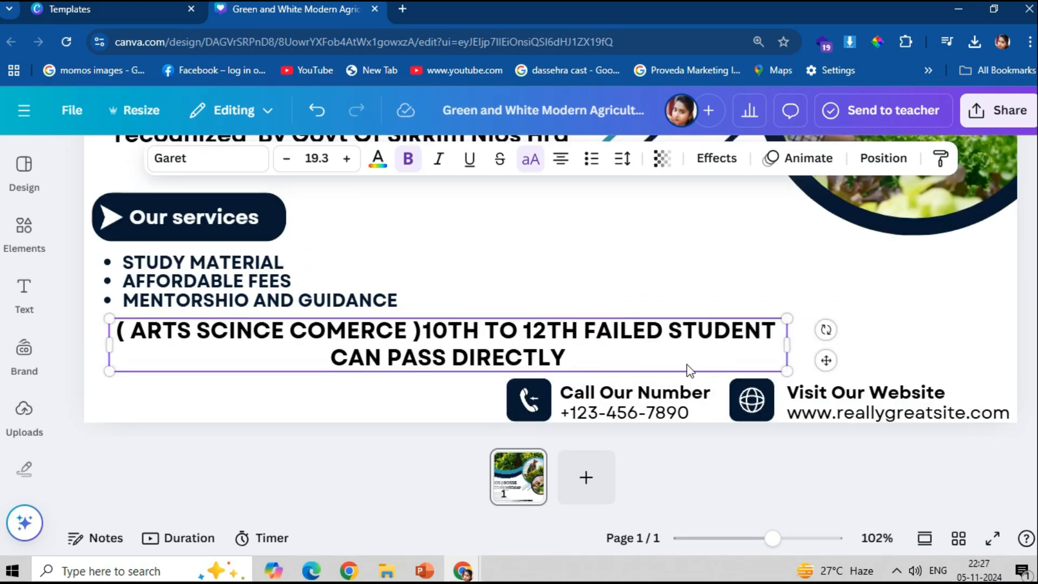
drag(591, 335, 528, 332)
- Leave the phone icon unchanged after an undone resize, and narrow the globe's dark square
click(529, 400)
drag(551, 380, 527, 403)
key(ctrl+z)
click(770, 403)
drag(775, 401, 746, 410)
- Replace the phone's dark square with a duplicate of the globe's square beside Call Our Number
click(766, 414)
click(754, 411)
key(Left)
click(762, 399)
key(ctrl+d)
click(509, 403)
key(Delete)
drag(772, 412, 535, 401)
- Bring the phone graphic in front of its square and group each icon with its square
click(527, 410)
key(ctrl+])
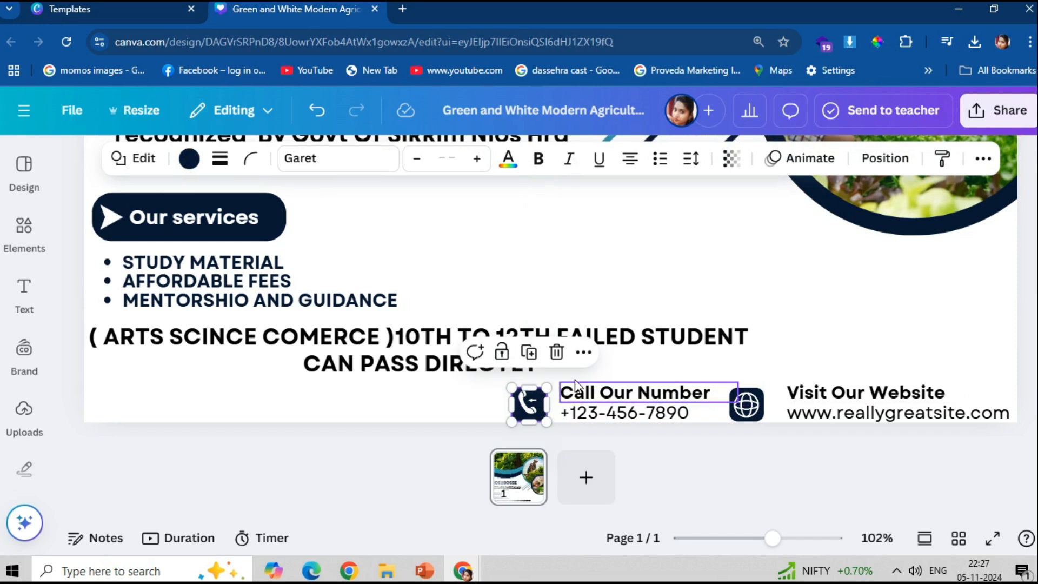
click(518, 410)
shift+click(515, 409)
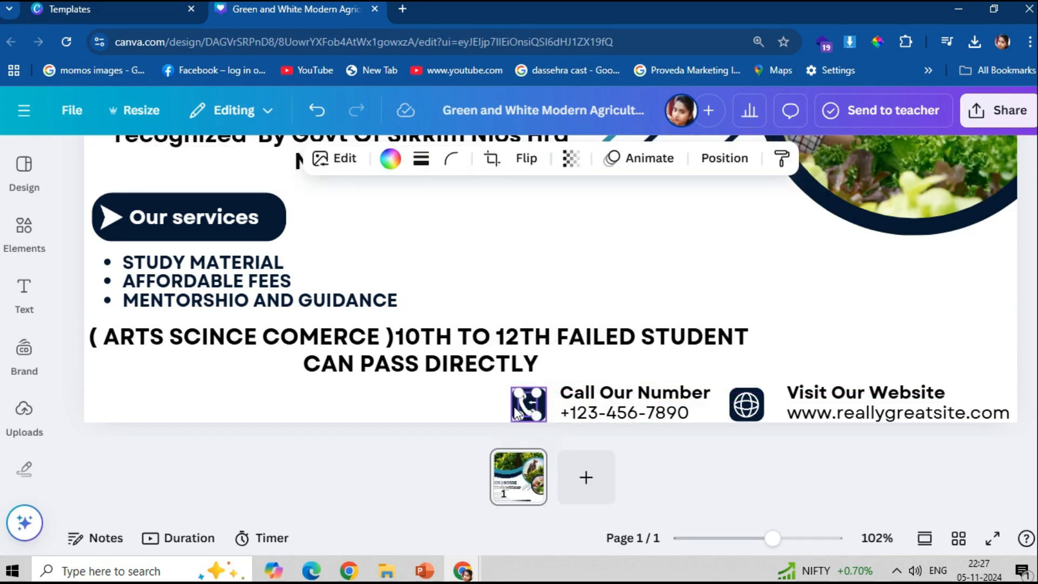
key(ctrl+g)
click(743, 410)
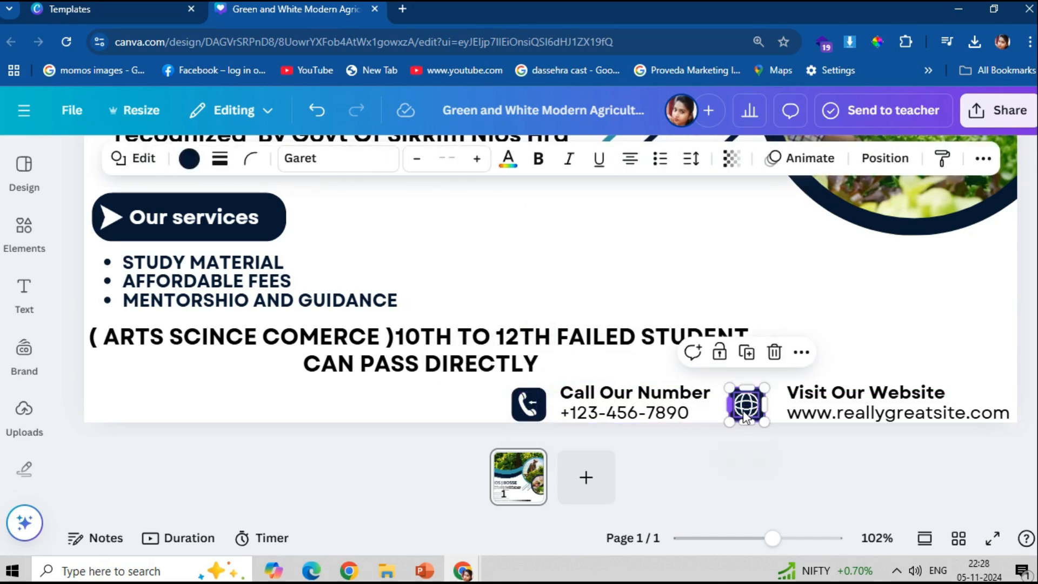
shift+click(742, 411)
key(ctrl+g)
- Nudge the phone icon group and the Call Our Number heading to the left
click(545, 414)
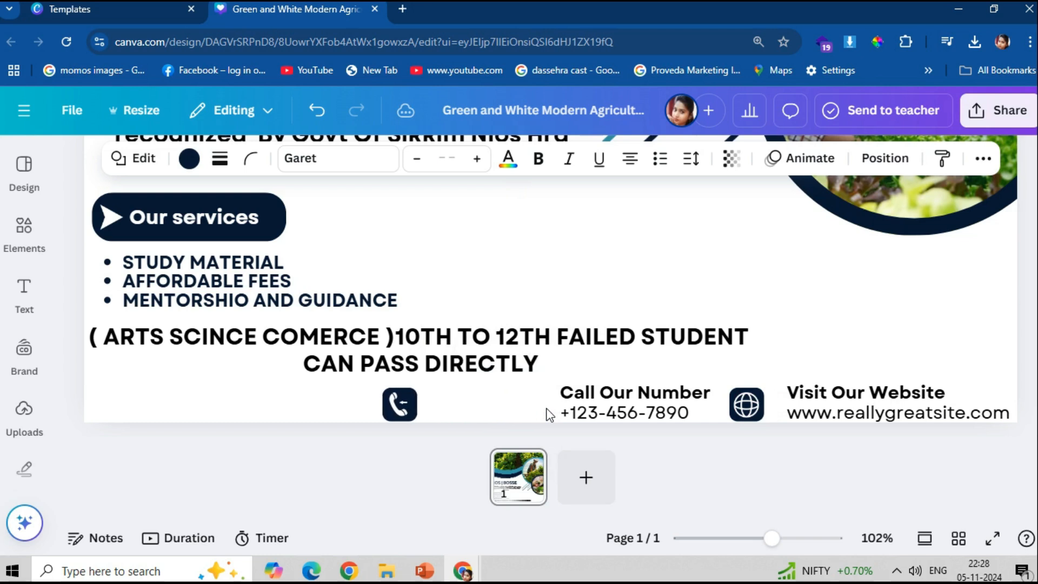
key(Left)
key(Left)
key(Left)
key(Left)
key(Left)
key(Left)
key(Left)
key(Left)
key(Left)
key(Left)
key(Left)
key(Left)
key(Left)
key(Left)
key(Left)
click(636, 392)
key(Left)
key(Left)
key(Left)
key(Left)
key(Left)
key(Left)
key(Left)
key(Left)
key(Left)
key(Left)
key(Left)
key(Left)
key(Left)
key(Left)
key(Left)
key(Left)
key(Left)
key(Left)
key(Left)
key(Left)
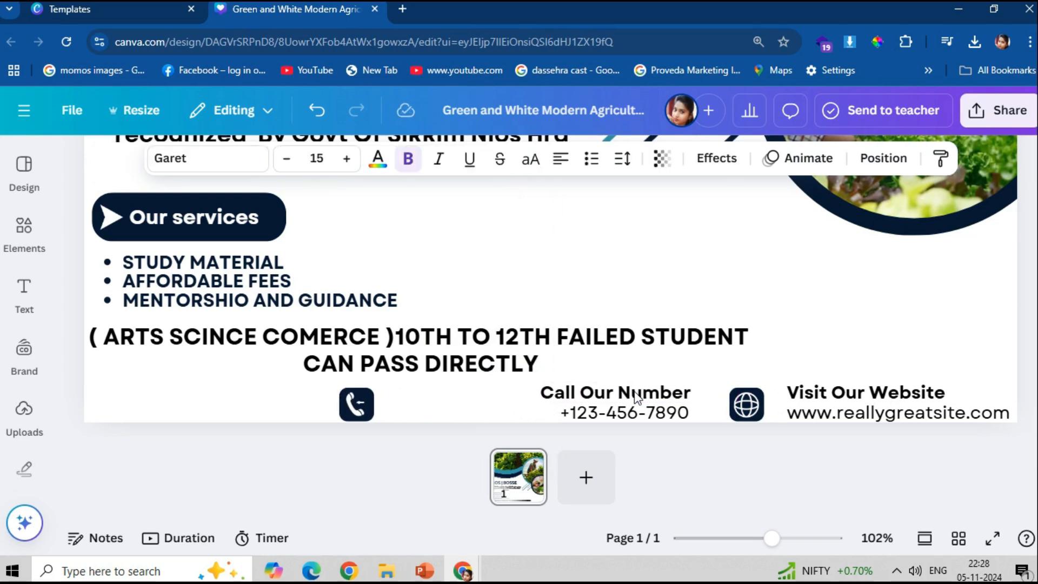
key(Left)
key(Left)
key(Left)
key(Left)
key(Left)
key(Left)
key(Left)
key(Left)
key(Left)
key(Left)
key(Left)
key(Left)
key(Left)
key(Left)
key(Left)
key(Left)
key(Left)
key(Left)
key(Left)
key(Left)
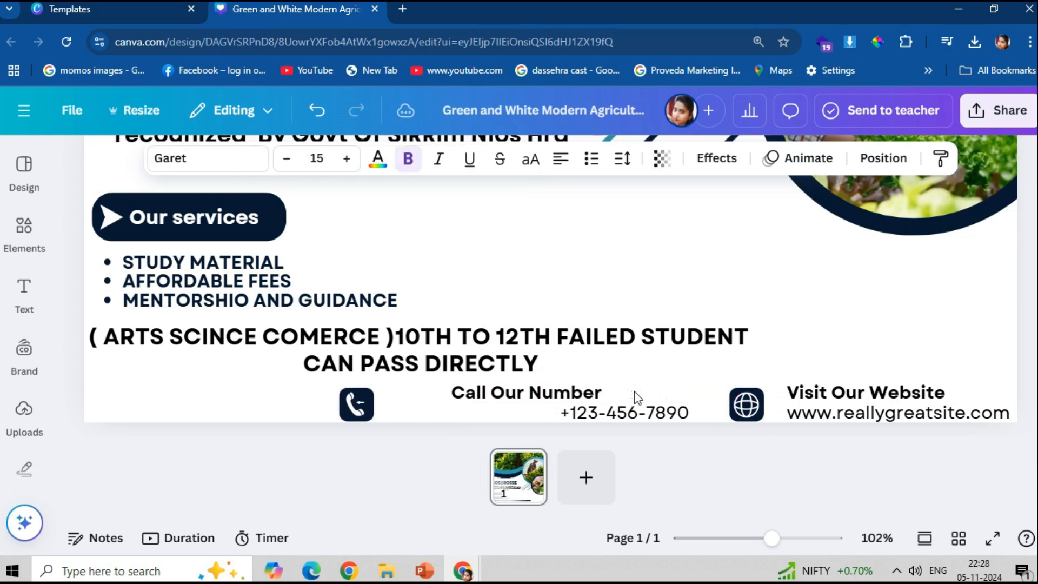
key(Left)
key(Left)
key(Left)
key(Left)
key(Left)
key(Left)
key(Left)
- Reduce the Call Our Number heading to size 11 and move the phone number under it
click(287, 158)
click(286, 158)
click(286, 158)
click(286, 158)
click(719, 379)
click(510, 403)
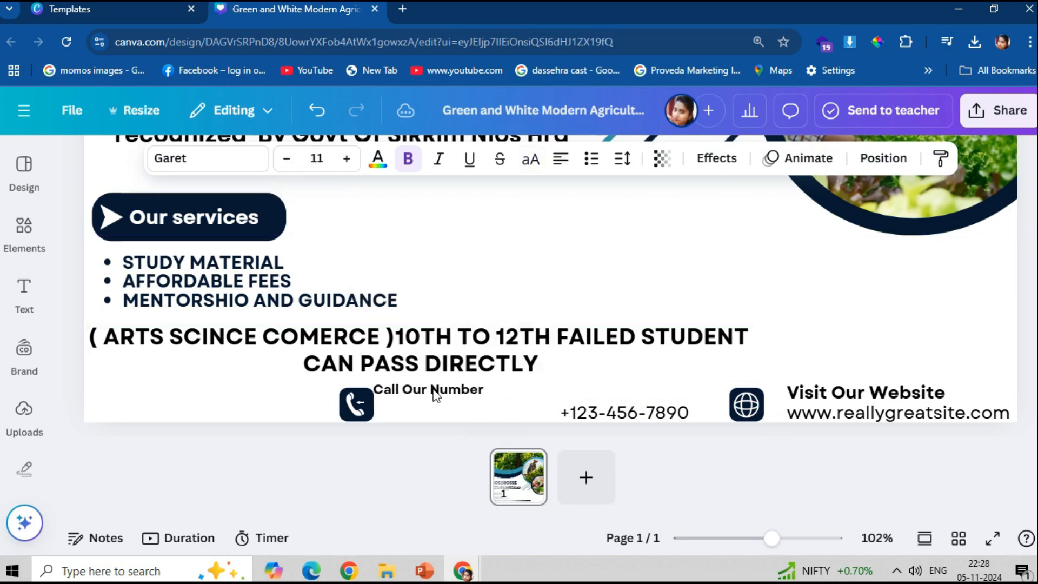
click(319, 159)
click(891, 394)
click(319, 159)
click(611, 414)
drag(611, 414, 448, 411)
- Replace the placeholder with two contact phone numbers separated by |, widened onto one line
drag(545, 398, 538, 399)
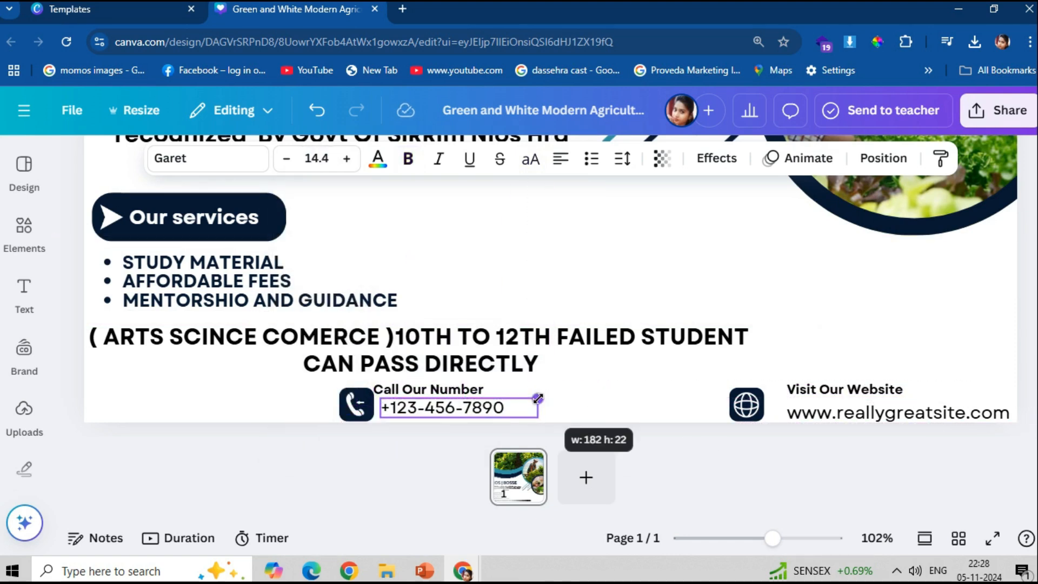
double_click(481, 412)
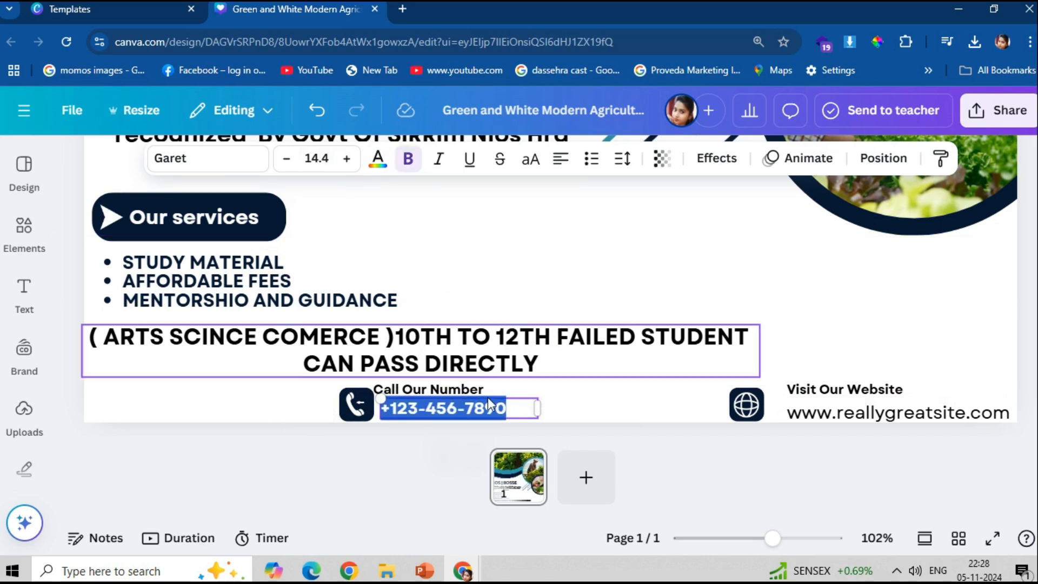
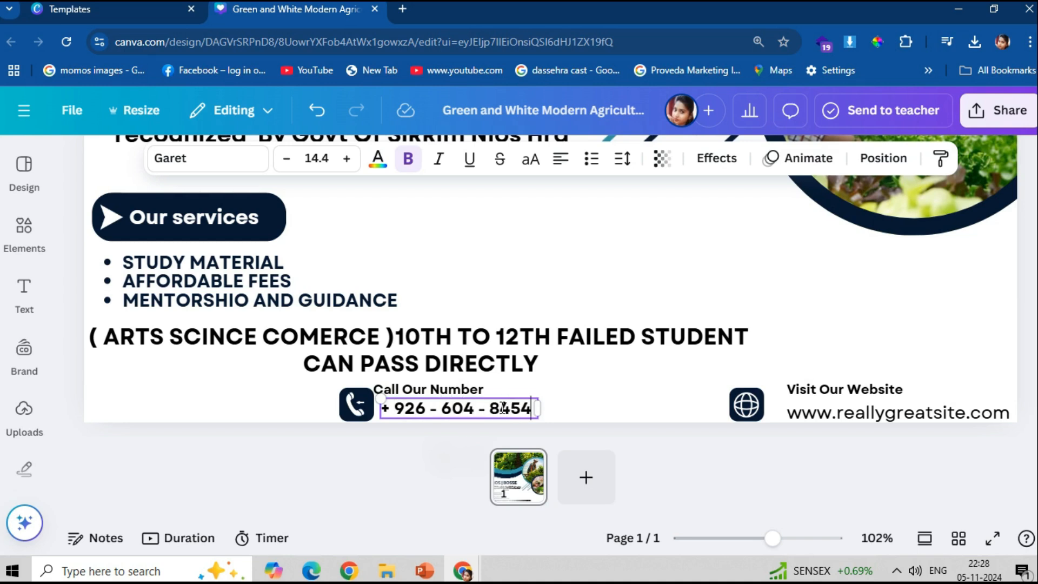
drag(548, 418, 673, 421)
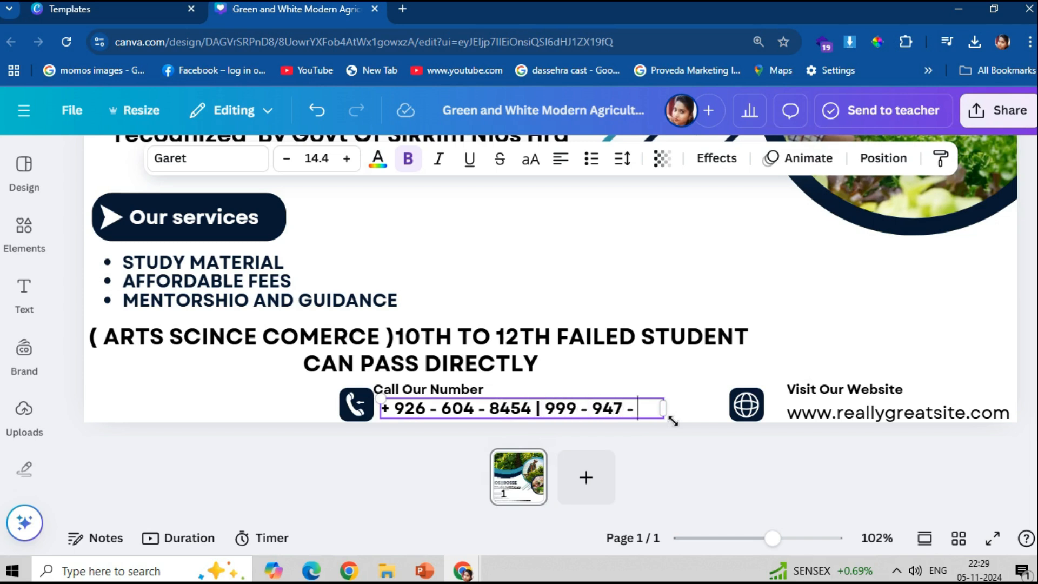
drag(674, 420, 690, 417)
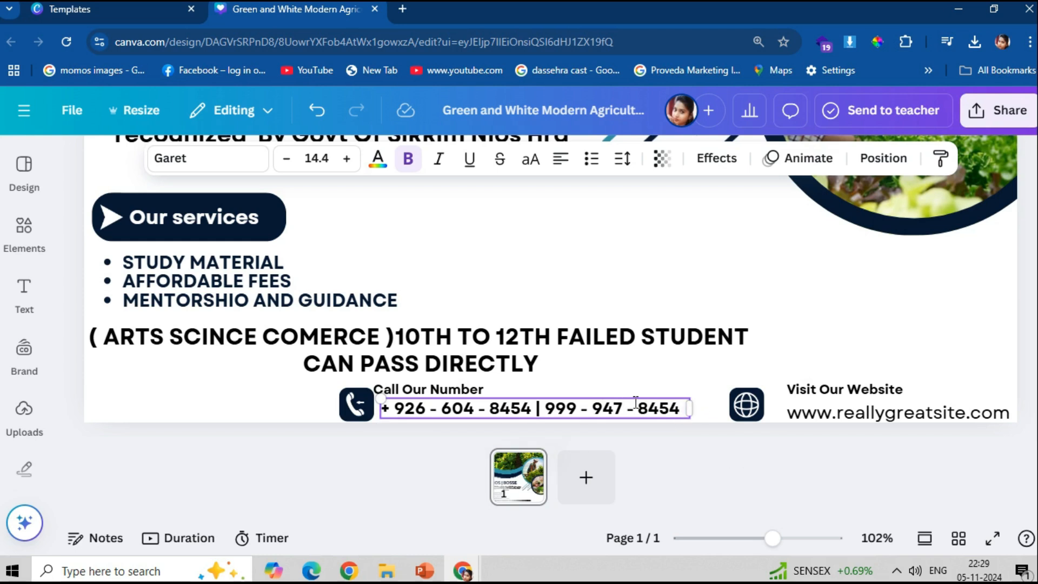
click(748, 415)
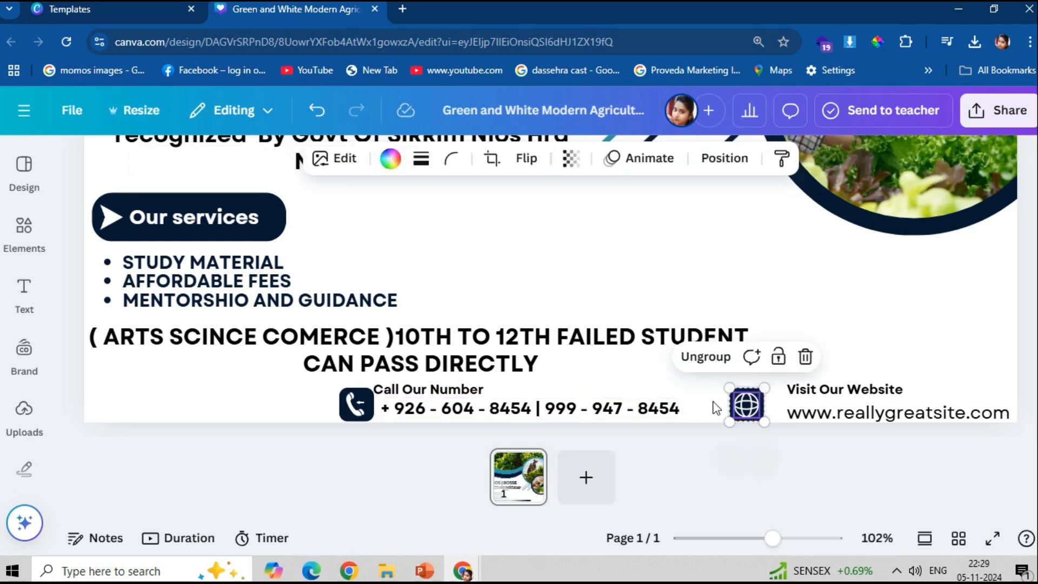
click(359, 401)
- Move the phone contact block (icon, heading, numbers) further left in the footer
shift+click(393, 393)
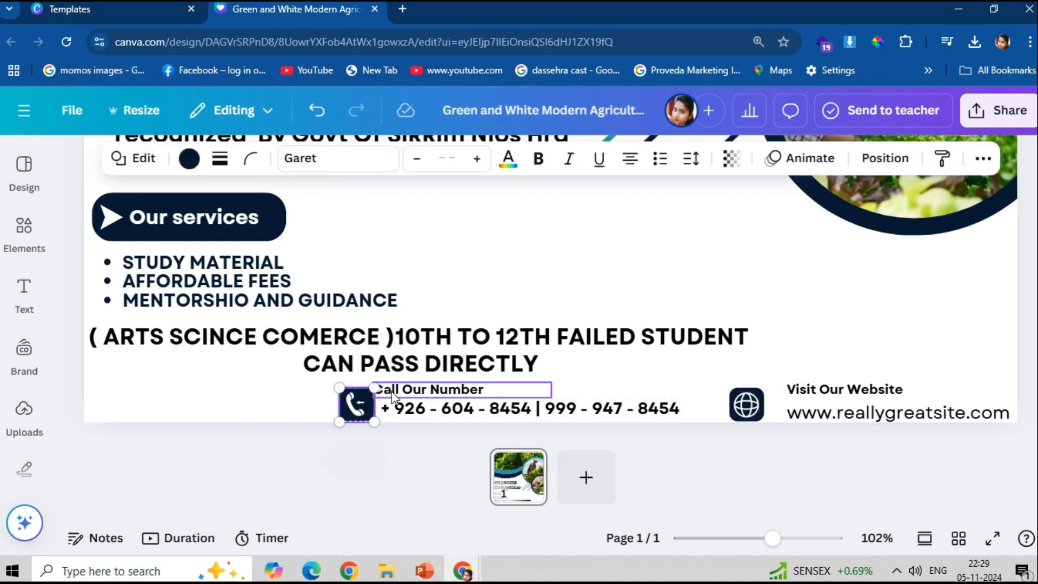
shift+click(418, 409)
drag(417, 409, 286, 409)
click(595, 407)
click(759, 415)
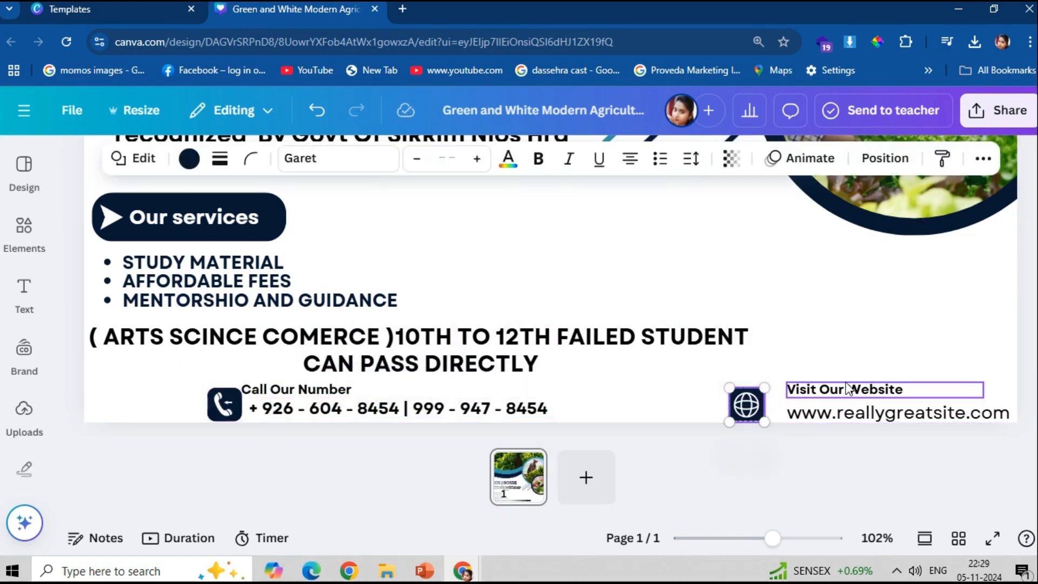
click(852, 413)
drag(851, 413, 680, 414)
key(ctrl+z)
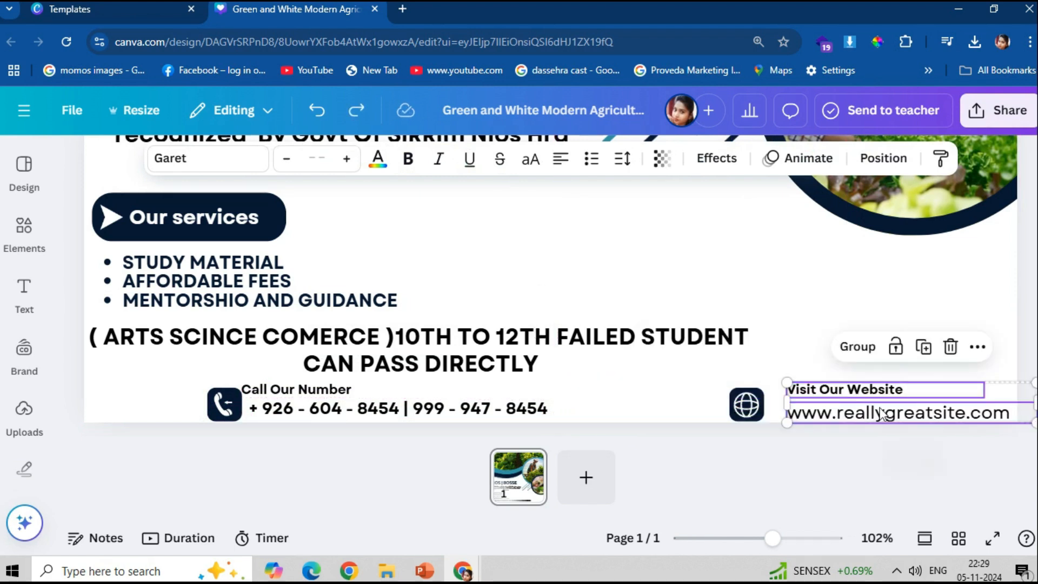
key(ctrl+z)
key(ctrl+y)
- Move the globe icon and website heading and address beside the phone numbers
click(757, 403)
click(762, 422)
drag(749, 408, 577, 409)
click(835, 390)
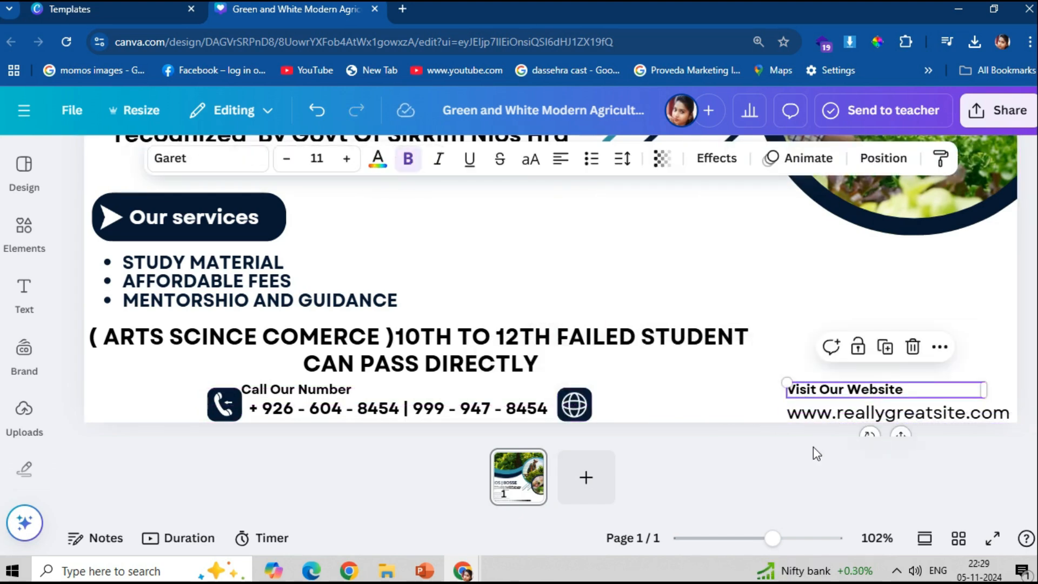
shift+click(806, 408)
drag(806, 408, 617, 403)
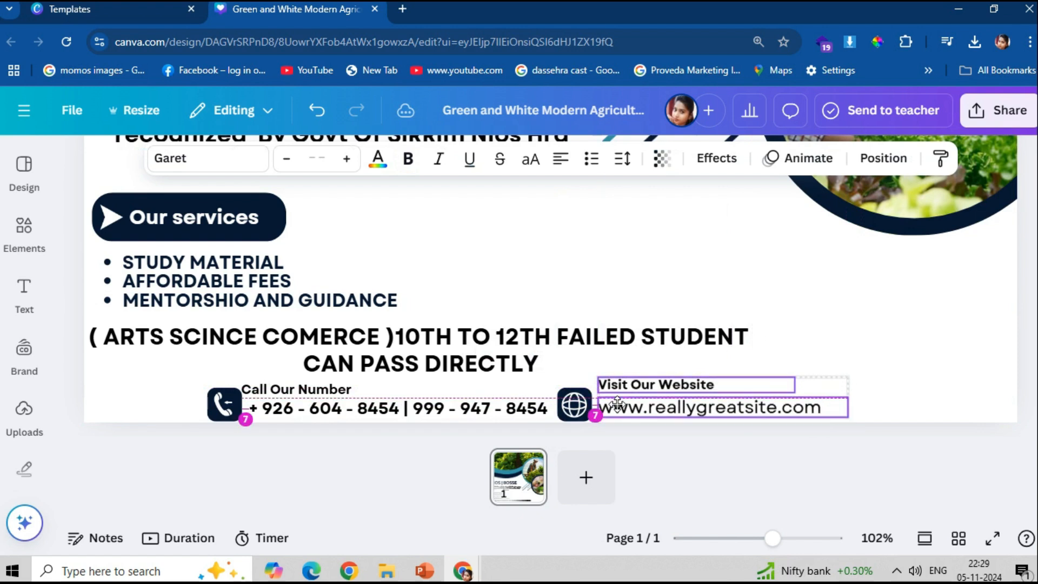
click(814, 406)
click(408, 158)
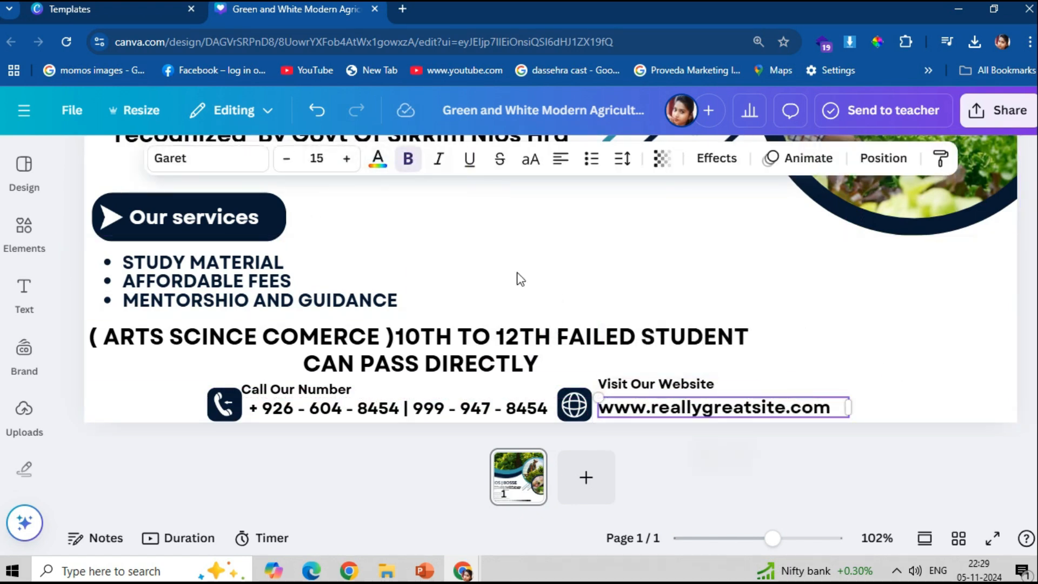
double_click(630, 409)
text(www.aaetclasses.)
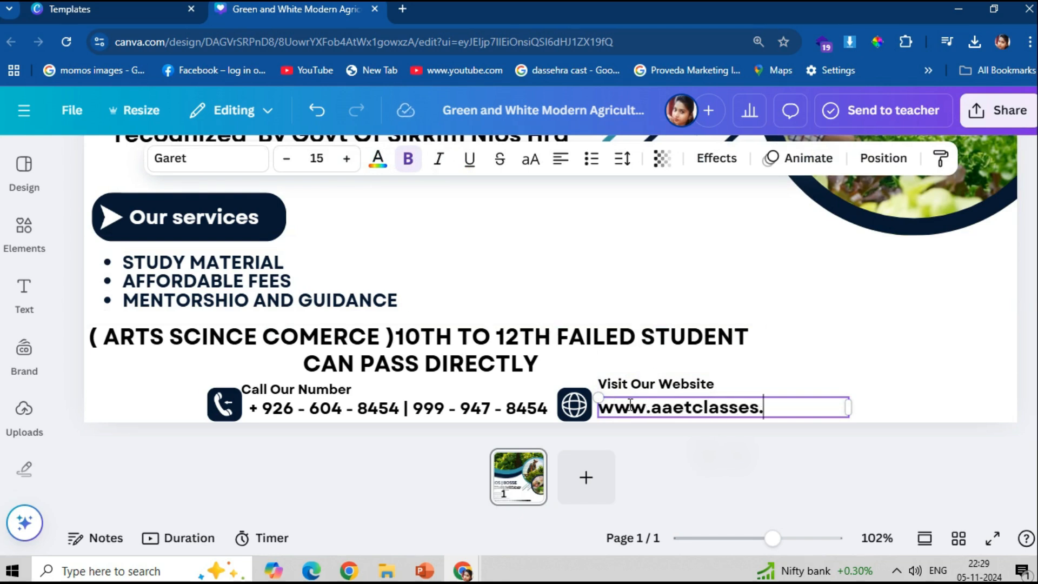
click(804, 365)
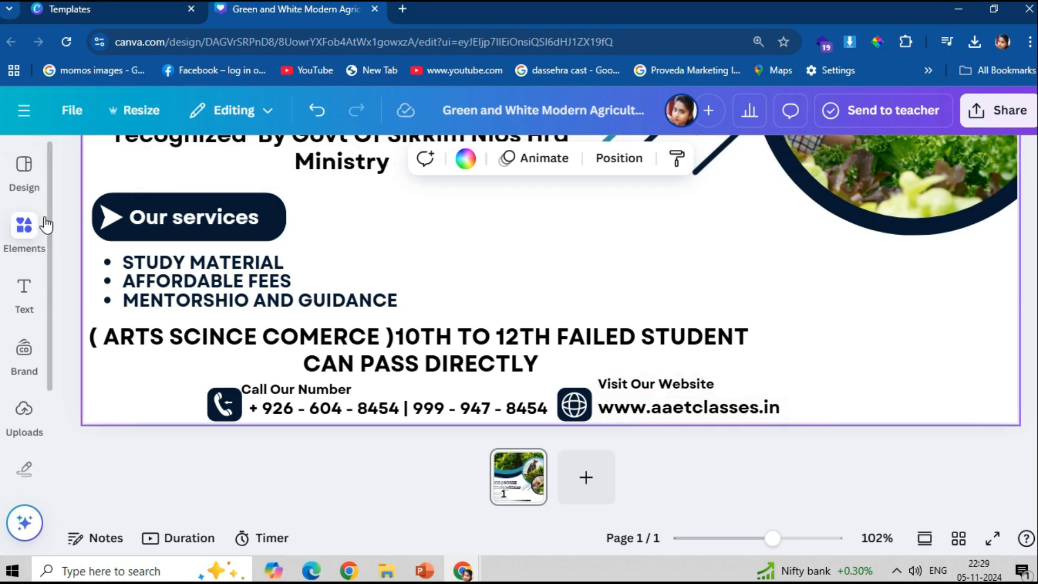
click(24, 226)
- Add the AAET Classes logo from Uploads and resize it at the lower right
click(24, 412)
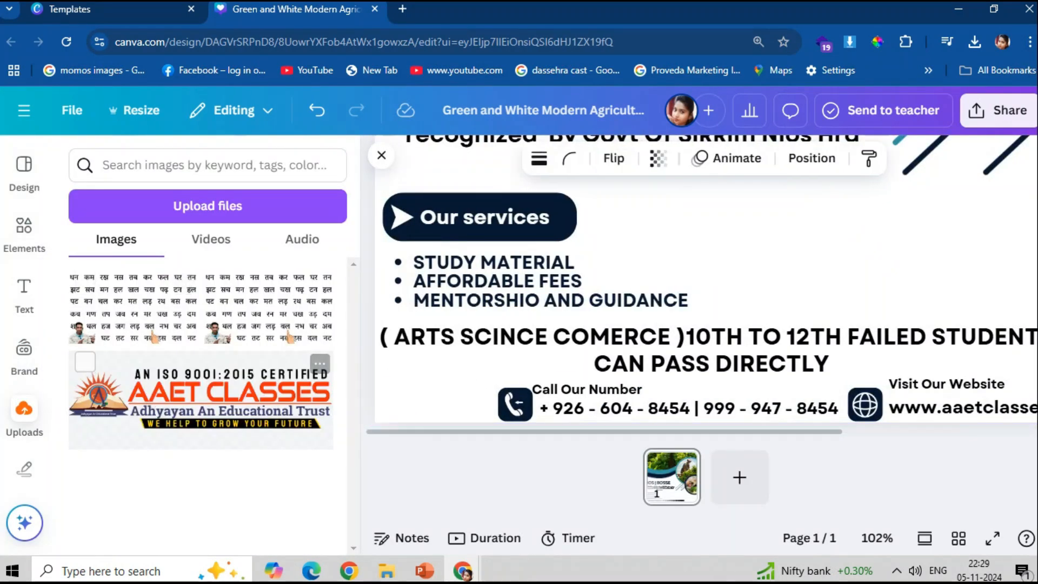
scroll(721, 269, down, 3)
scroll(674, 307, up, 2)
drag(665, 232, 749, 396)
scroll(748, 249, down, 2)
drag(748, 249, 739, 307)
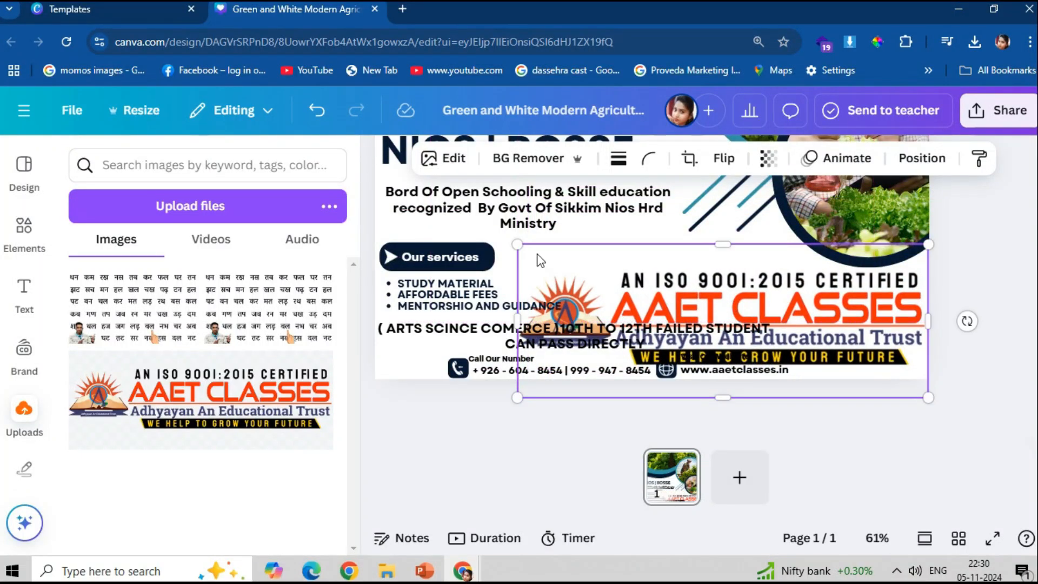
click(535, 254)
click(592, 354)
drag(517, 289, 849, 326)
drag(798, 364, 722, 392)
mouse_move(838, 373)
mouse_down()
mouse_move(849, 386)
mouse_move(841, 360)
mouse_up()
click(1028, 363)
- Shift the whole contact row right near the bottom and nudge the logo slightly left
drag(1015, 421, 439, 400)
drag(529, 402, 662, 403)
click(671, 388)
drag(779, 388, 598, 398)
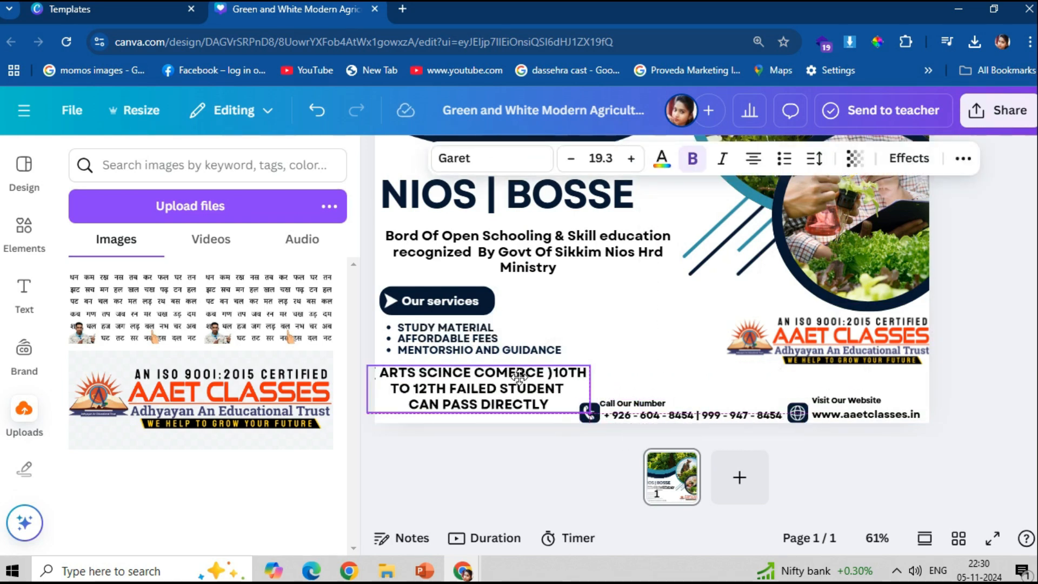
click(692, 373)
drag(833, 357, 815, 372)
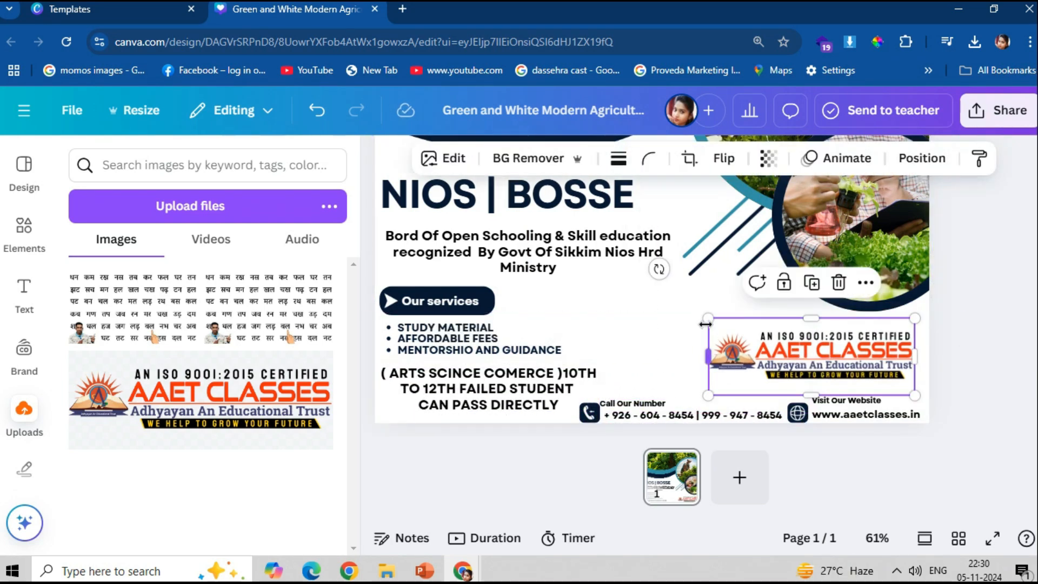
click(980, 322)
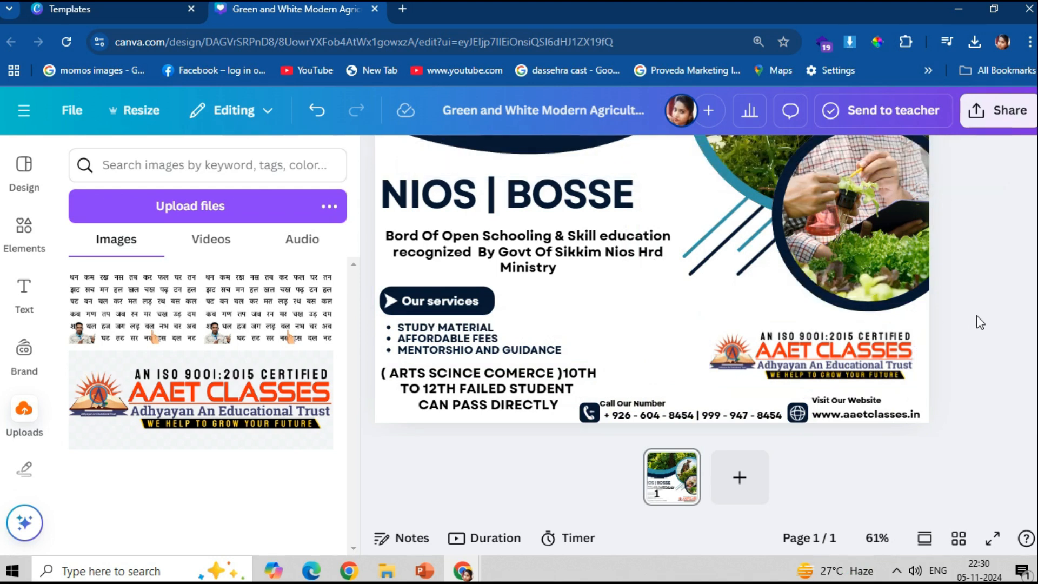
- Rewrap the failed-student note onto three lines and add '-' after 10TH
click(590, 392)
mouse_move(599, 388)
mouse_down()
mouse_move(659, 402)
mouse_move(582, 377)
mouse_up()
drag(650, 389, 609, 402)
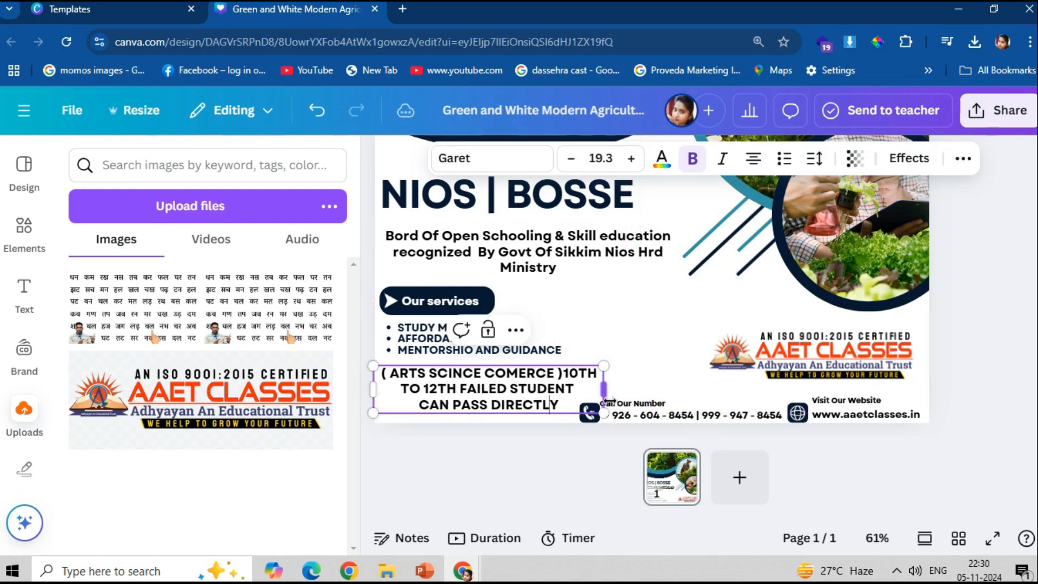
click(600, 377)
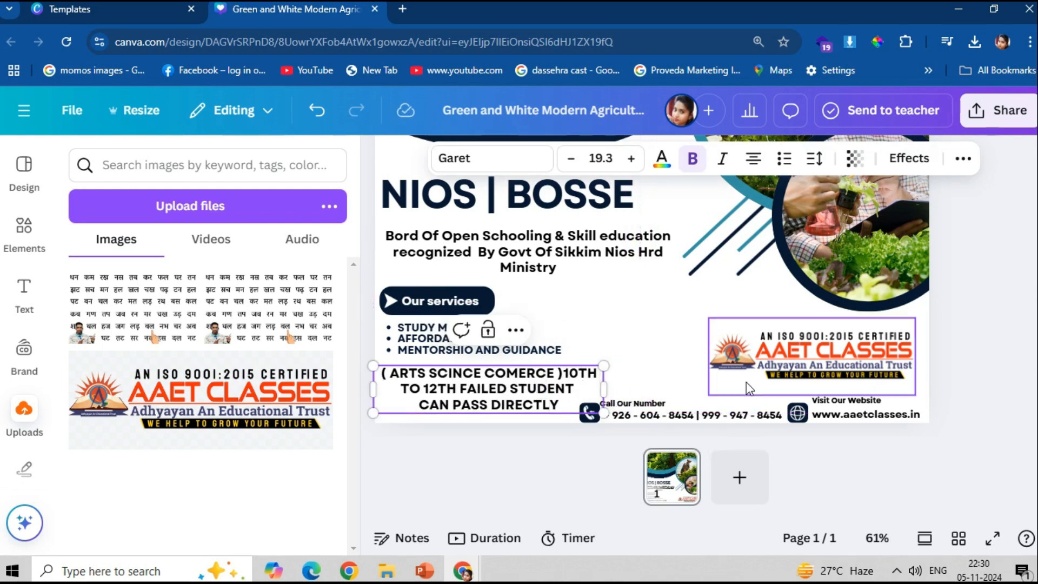
text(-)
drag(529, 394, 530, 396)
click(995, 421)
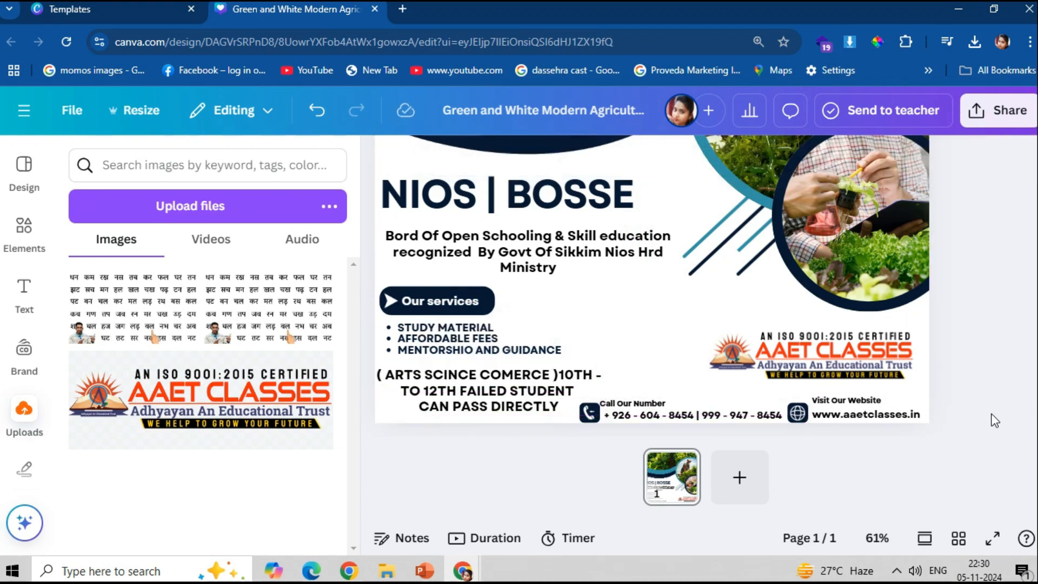
click(869, 354)
- Search Elements for STUDENT and filter the results to photos
drag(709, 319, 702, 315)
click(973, 351)
scroll(825, 339, up, 5)
click(16, 233)
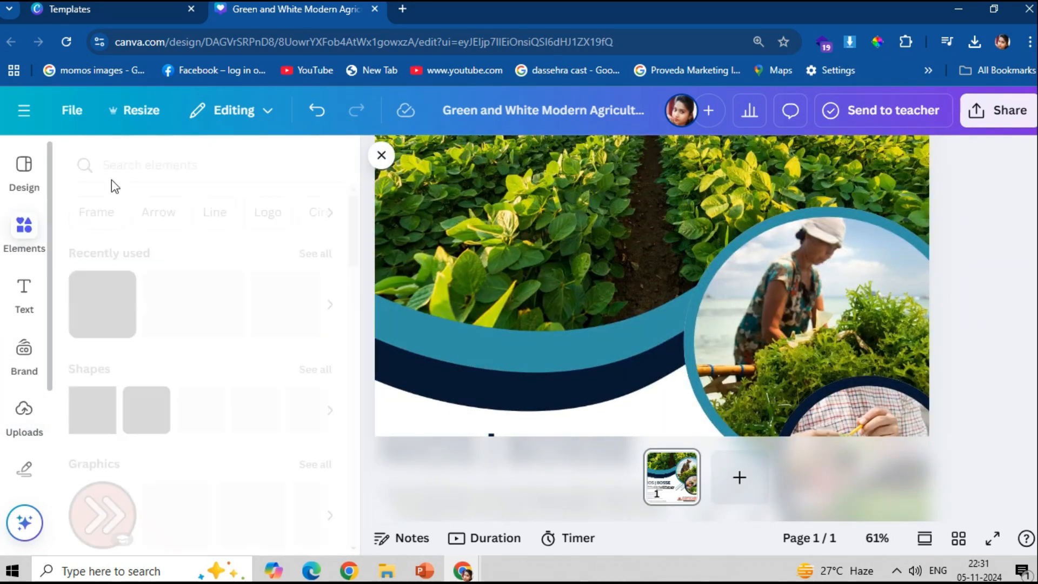
click(140, 165)
click(211, 243)
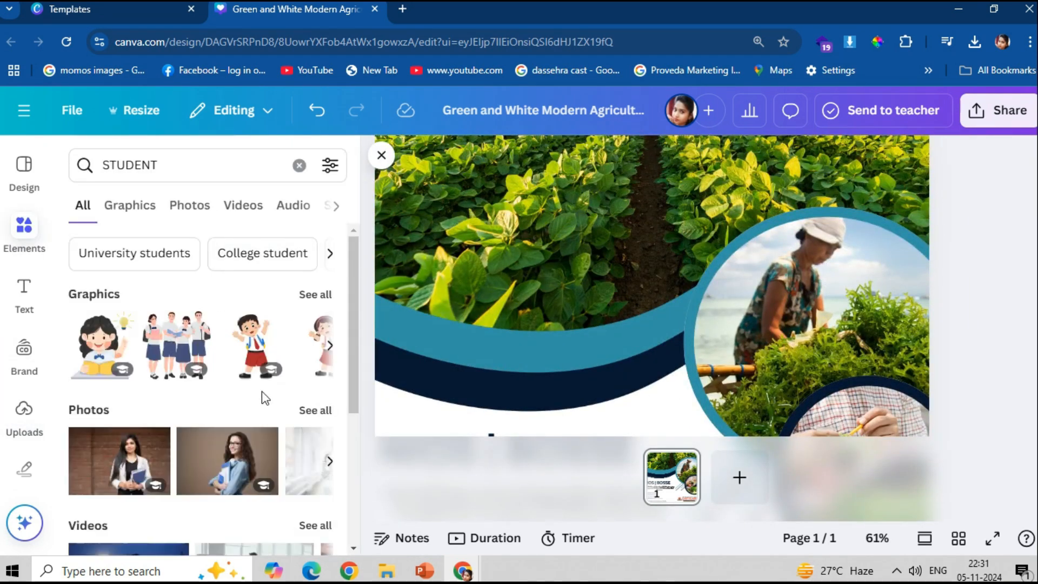
scroll(261, 391, down, 1)
click(190, 205)
scroll(358, 552, down, 10)
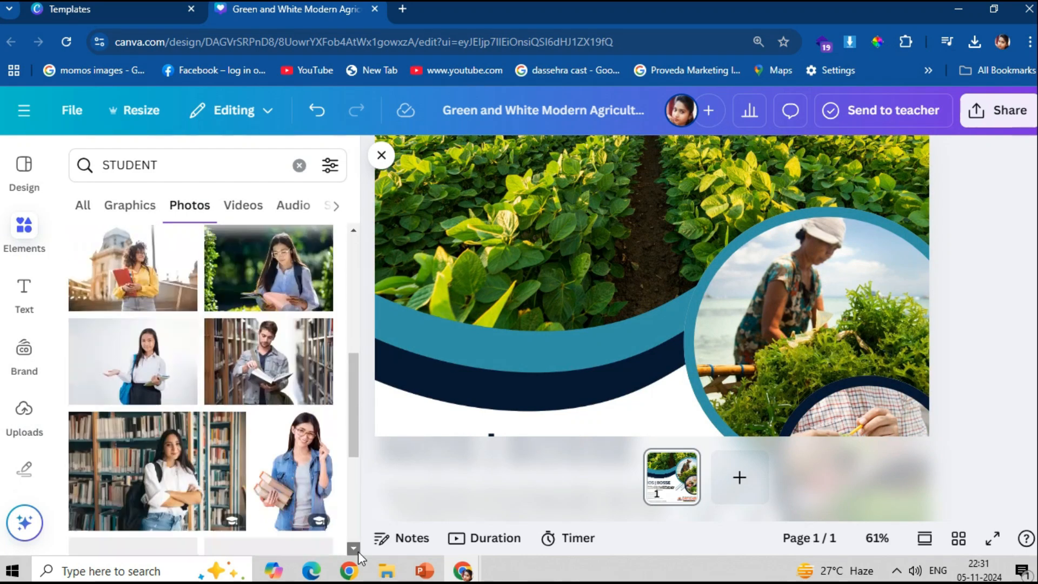
scroll(359, 552, down, 3)
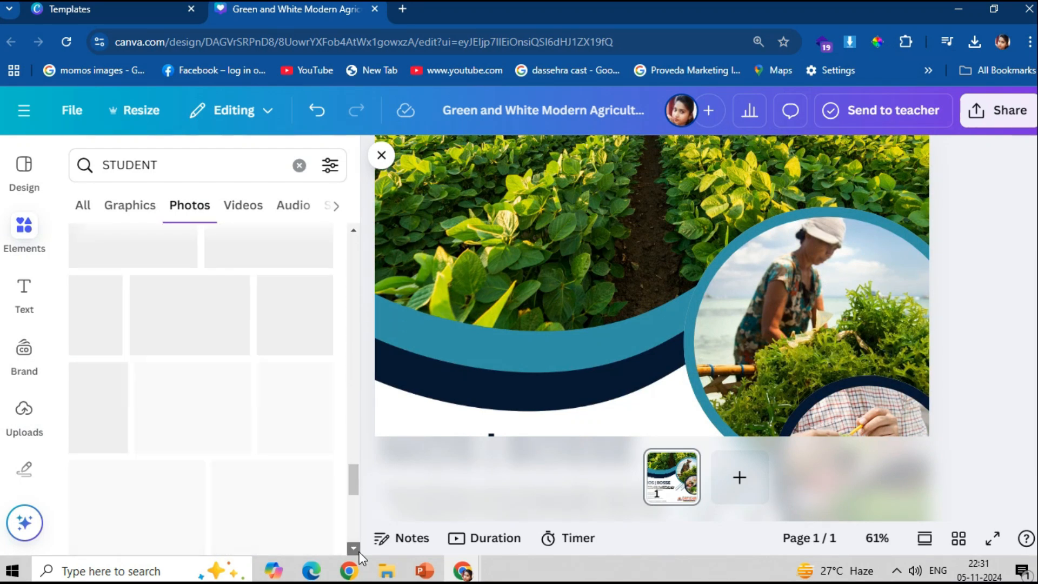
- Put the group-of-students photo in the header background and shift it down in its frame
drag(273, 435, 409, 203)
click(606, 313)
click(507, 245)
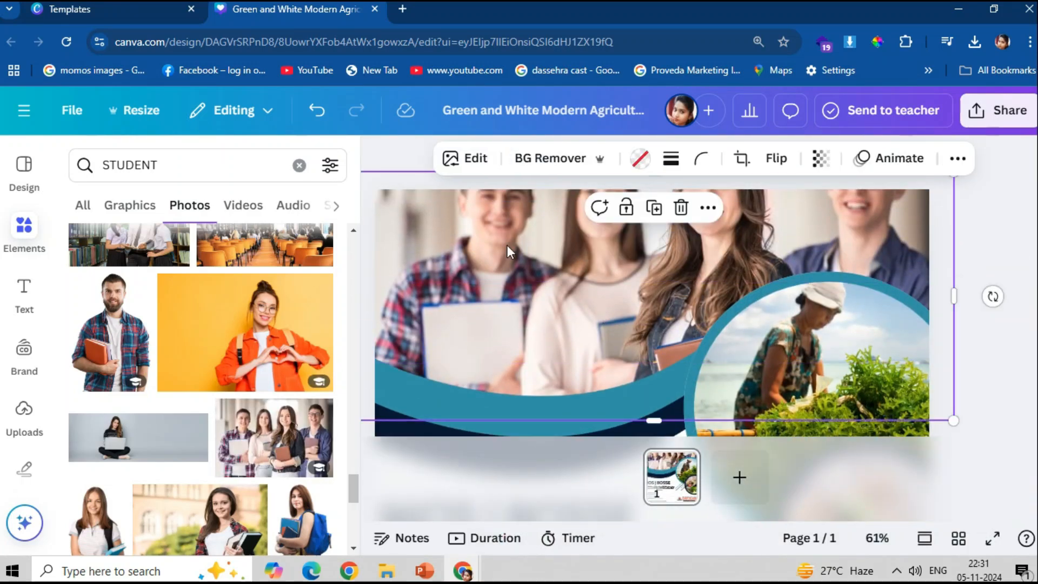
double_click(507, 245)
drag(529, 232, 529, 319)
click(1000, 326)
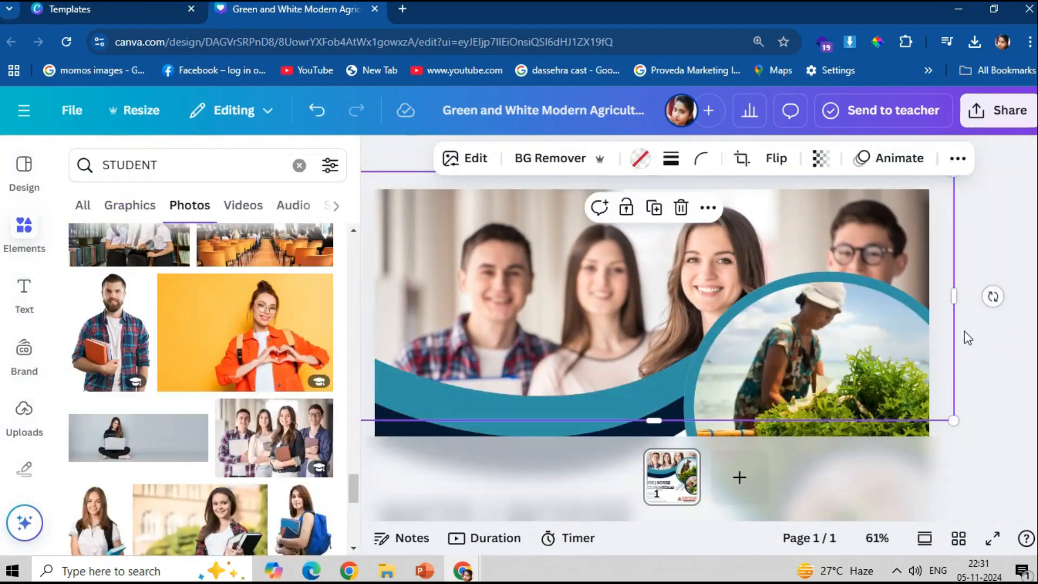
- Drop two more student photos, including the classroom photo, into frames and adjust their crops
scroll(216, 352, down, 5)
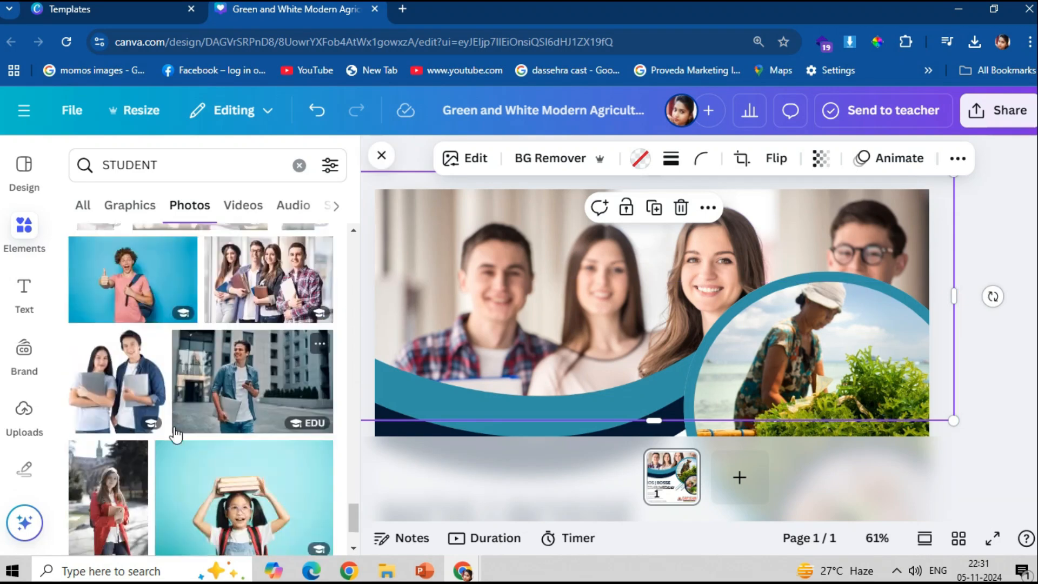
drag(200, 348, 443, 251)
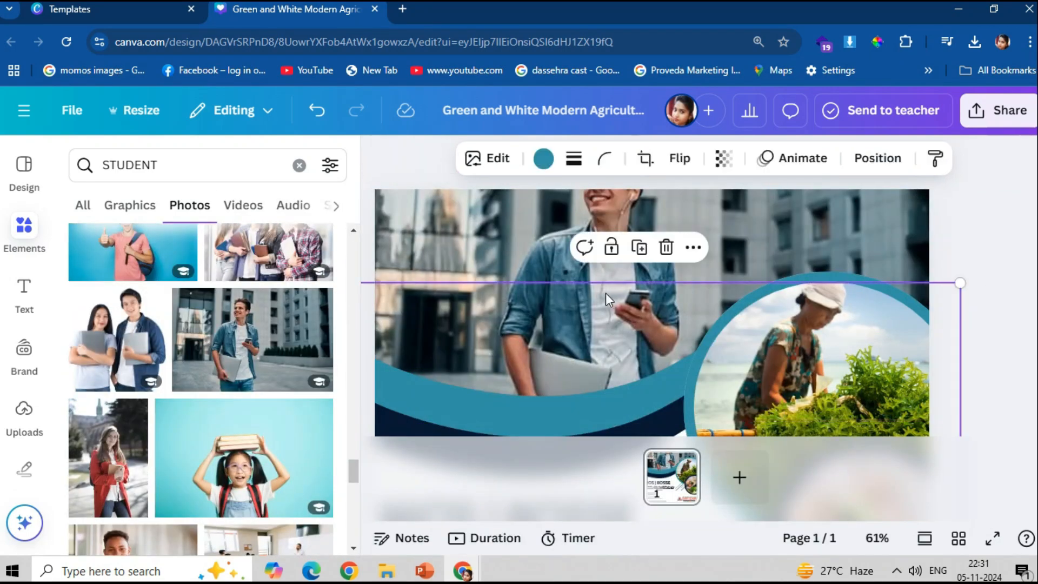
double_click(608, 292)
mouse_move(612, 290)
mouse_down()
mouse_move(612, 312)
mouse_move(623, 300)
mouse_up()
click(988, 261)
scroll(216, 378, down, 3)
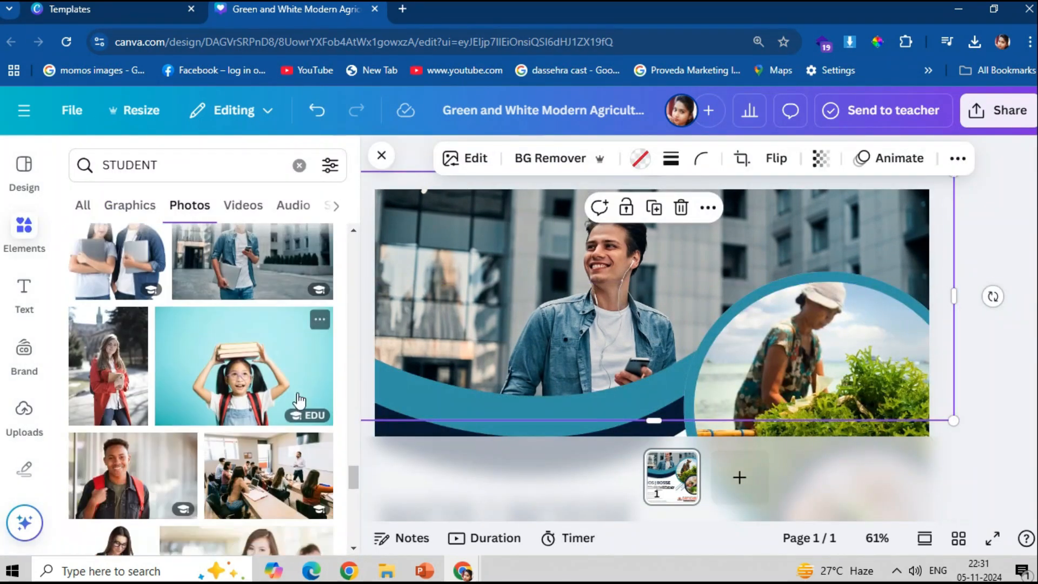
drag(267, 438, 798, 294)
double_click(493, 257)
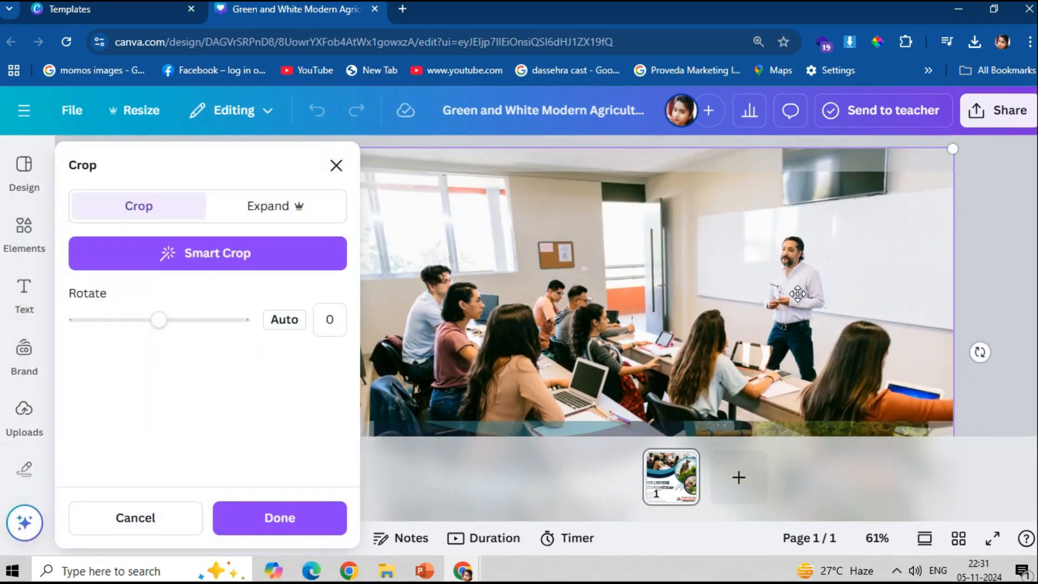
click(998, 246)
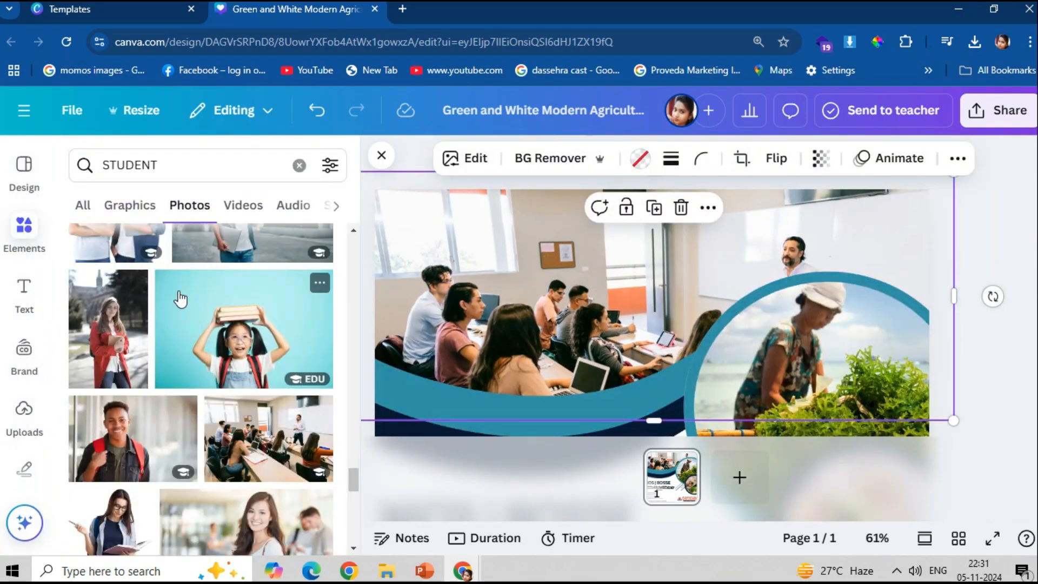
- Fill the circle frames with the woman-with-books and walking-students photos
scroll(219, 427, down, 1)
drag(219, 427, 736, 352)
scroll(737, 352, down, 4)
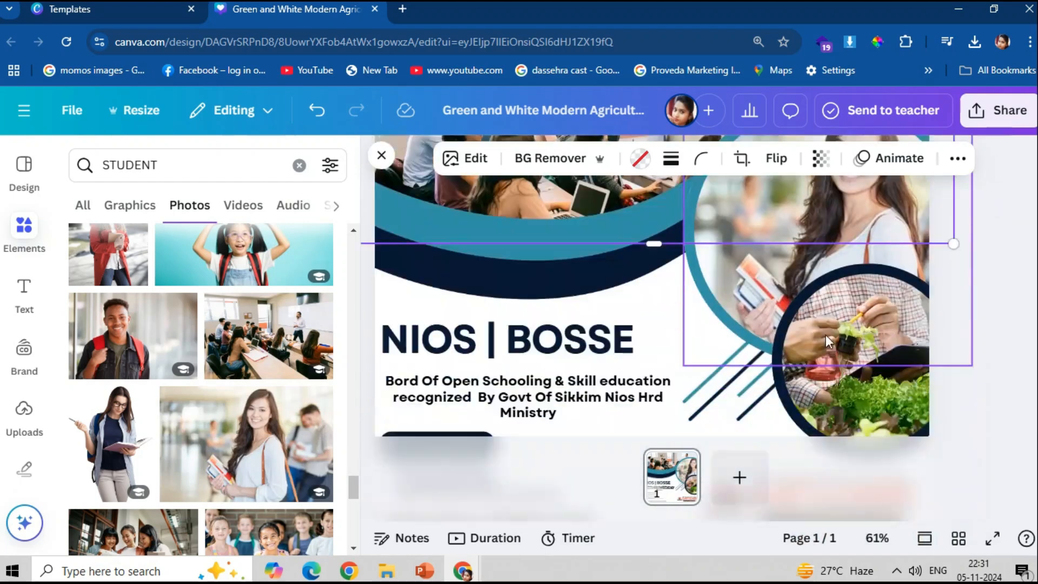
mouse_move(124, 438)
mouse_down()
mouse_move(919, 327)
mouse_move(135, 443)
mouse_up()
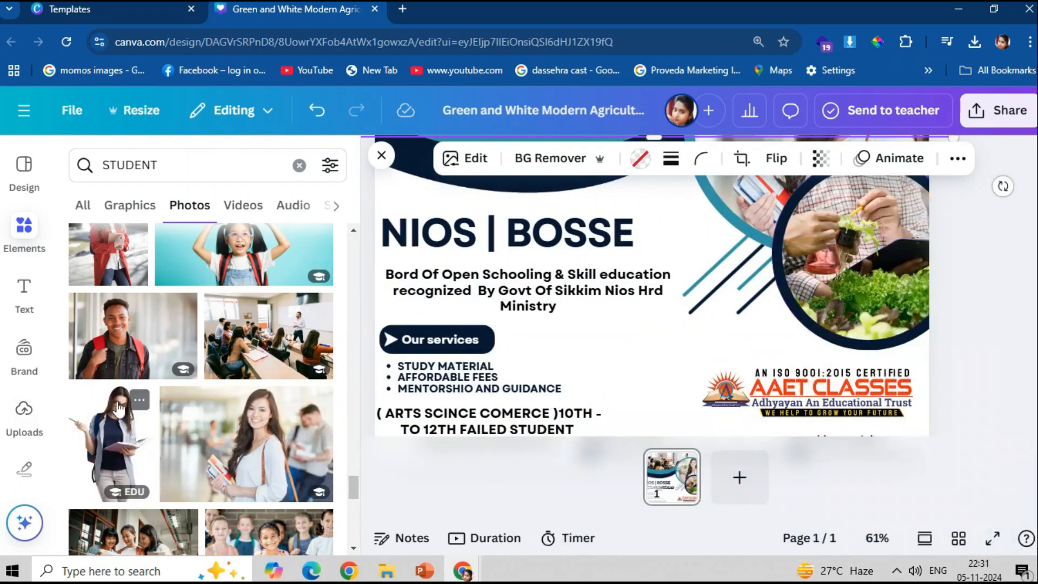
scroll(275, 427, down, 2)
scroll(275, 427, down, 2)
drag(265, 405, 785, 272)
click(963, 295)
- Download the finished design as a PNG from the Share menu
scroll(962, 294, down, 4)
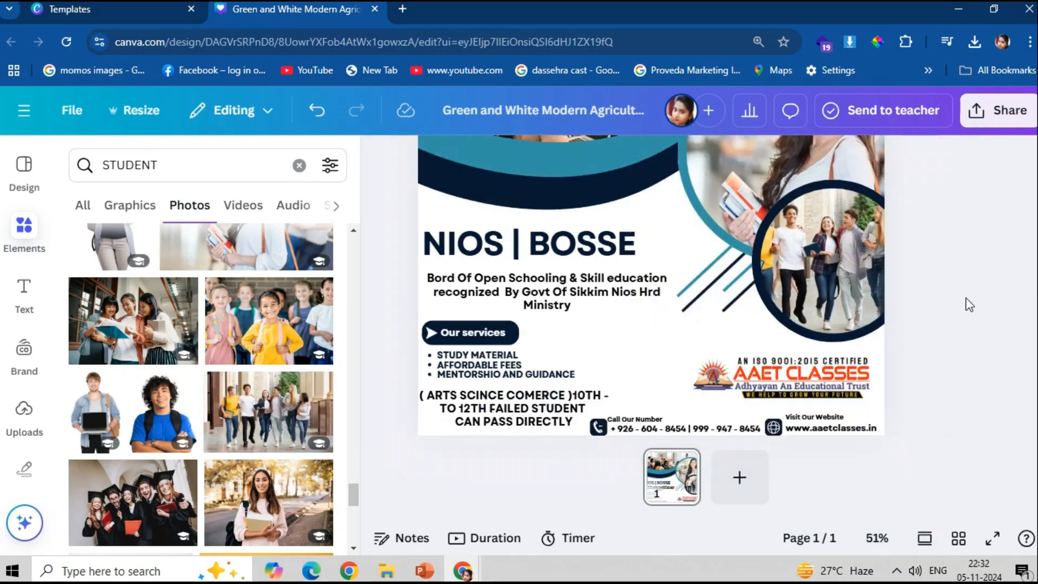
scroll(959, 294, down, 1)
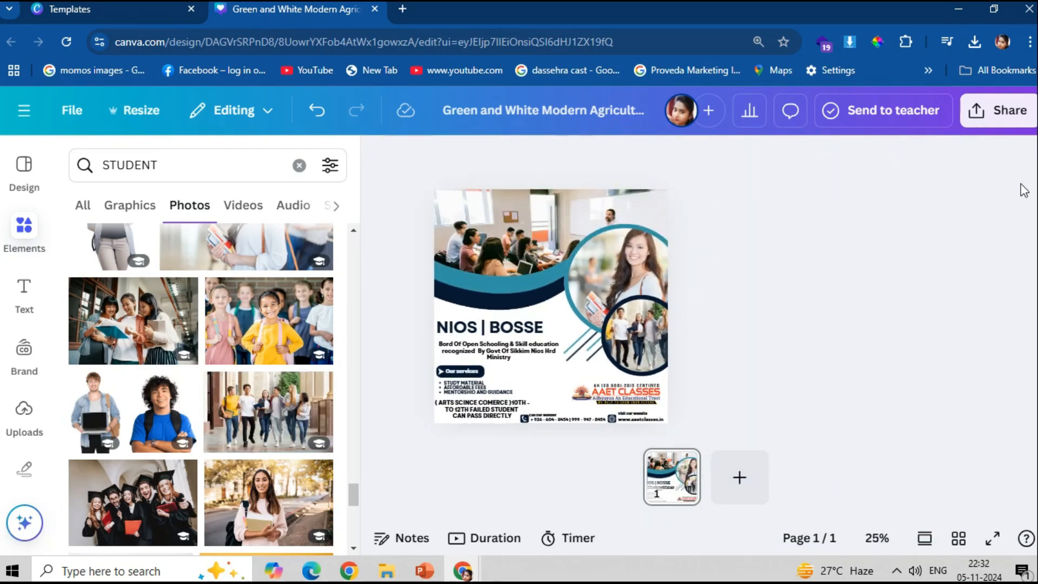
click(1005, 110)
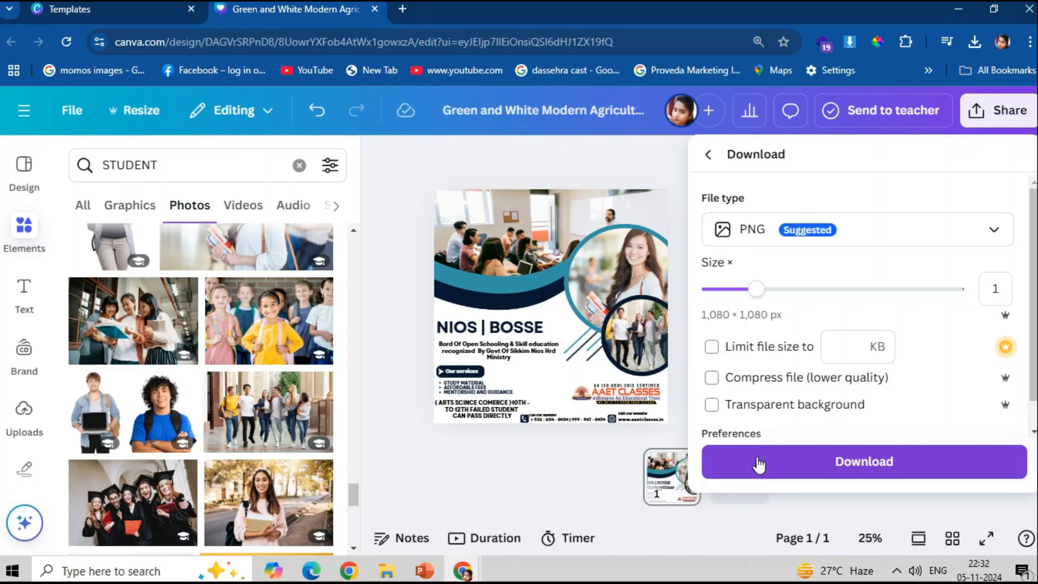
click(774, 457)
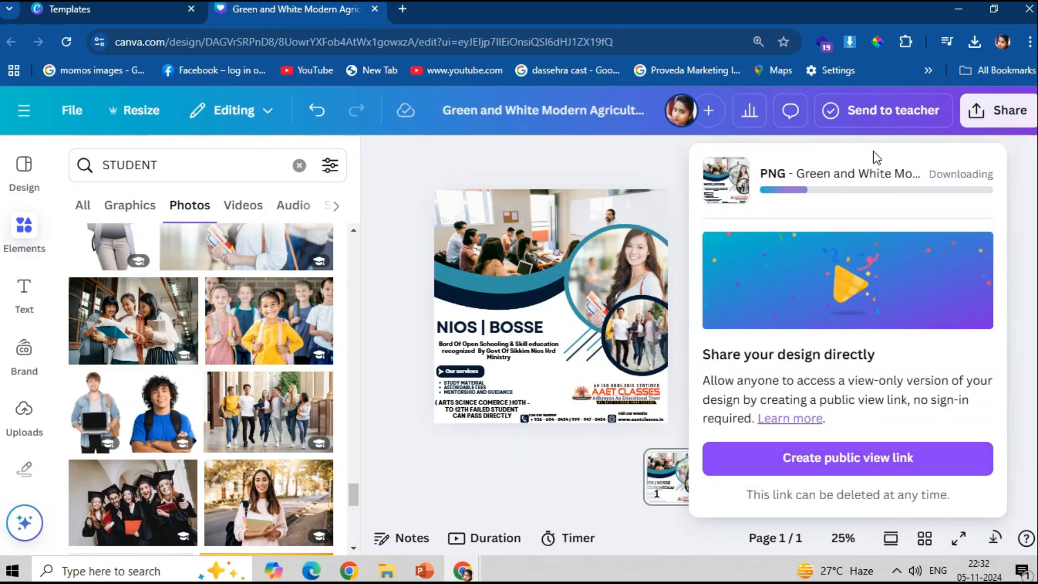